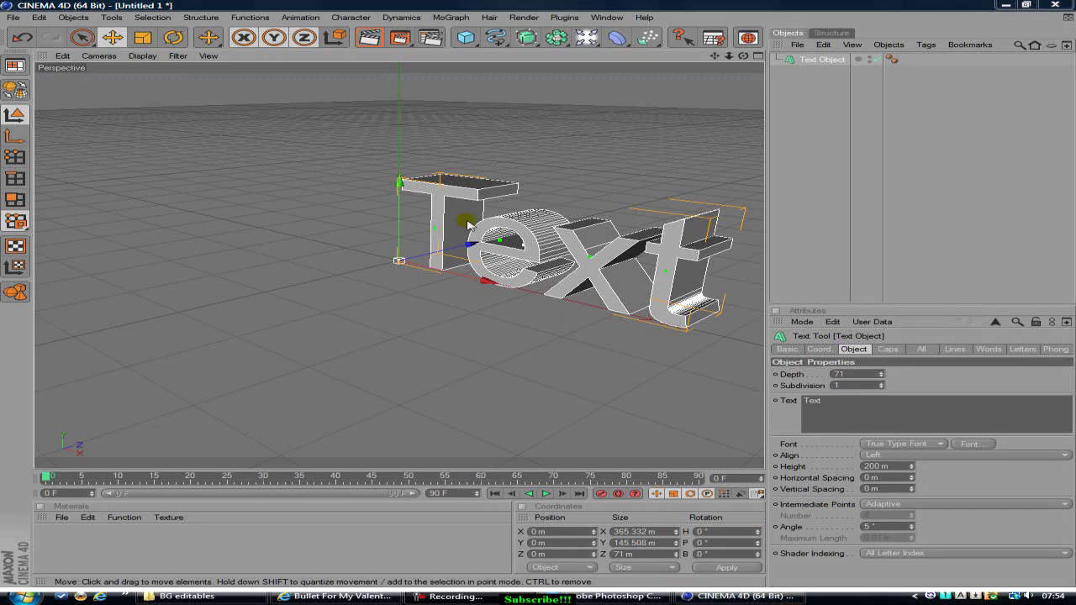
# Deepen the Text Object's extrusion to 72 and clear its text so the viewport is empty
pyautogui.doubleClick(841, 401)
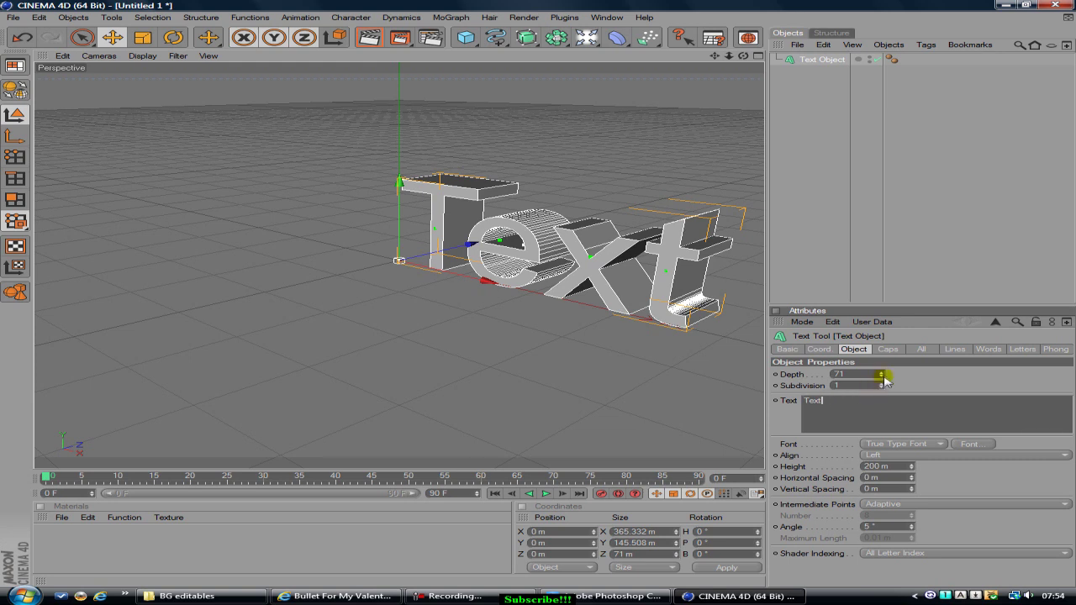
pyautogui.moveTo(883, 374); pyautogui.dragTo(805, 340)
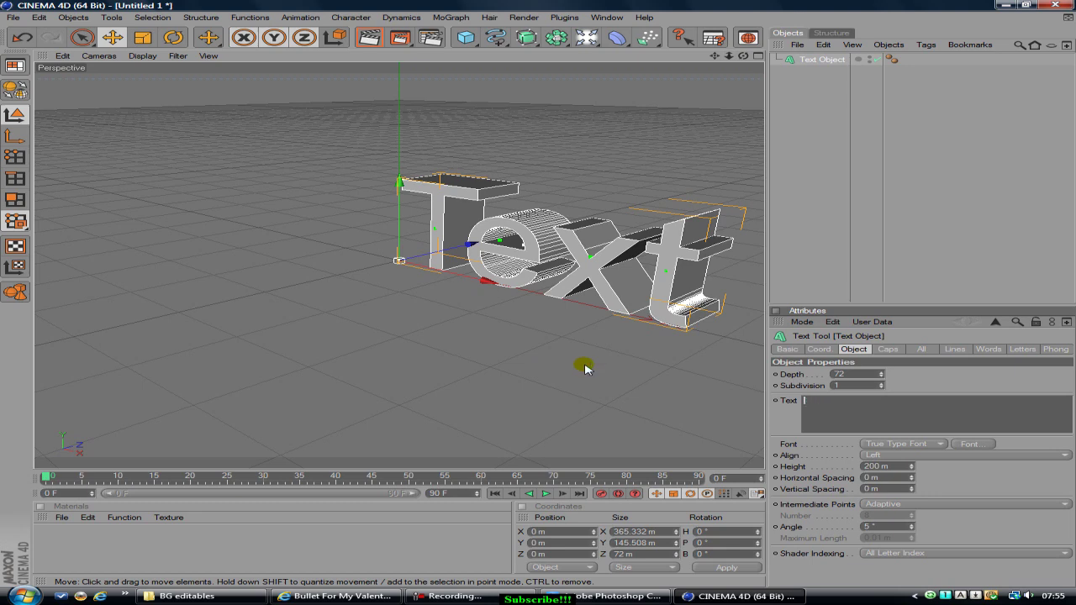
pyautogui.click(452, 17)
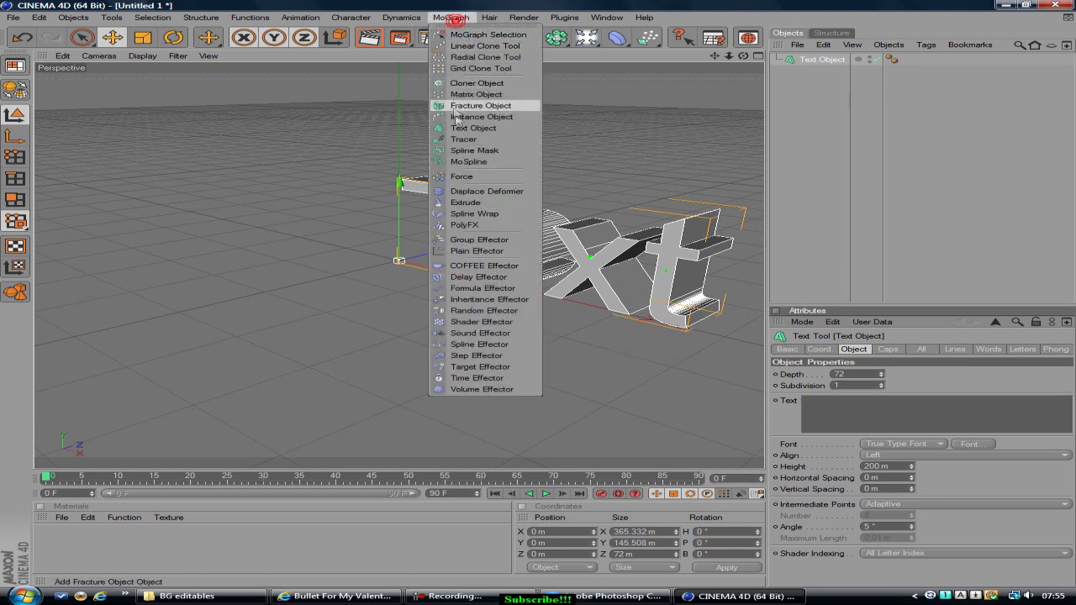
pyautogui.click(341, 280)
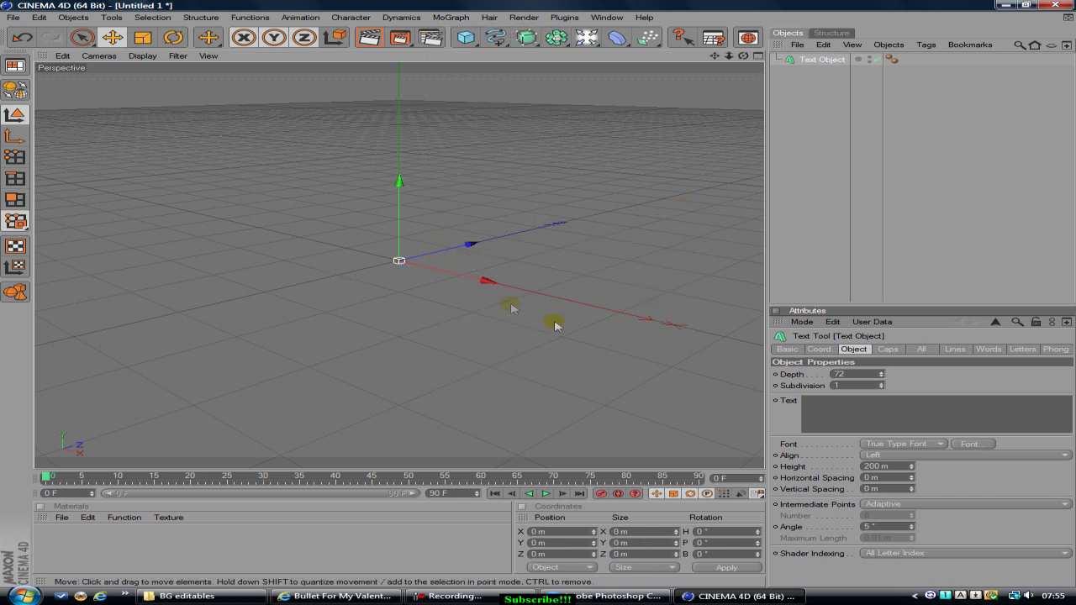
pyautogui.click(808, 60)
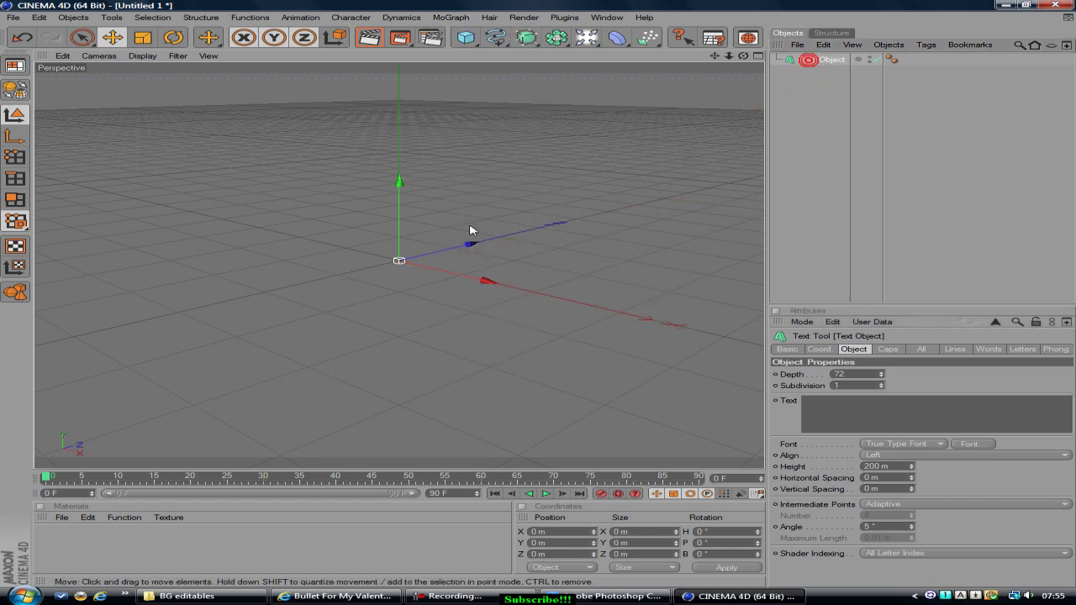
# Replace the old text object with a new MoGraph Text Object reading 'finzygfx' at depth 80
pyautogui.press('Delete')
pyautogui.click(450, 17)
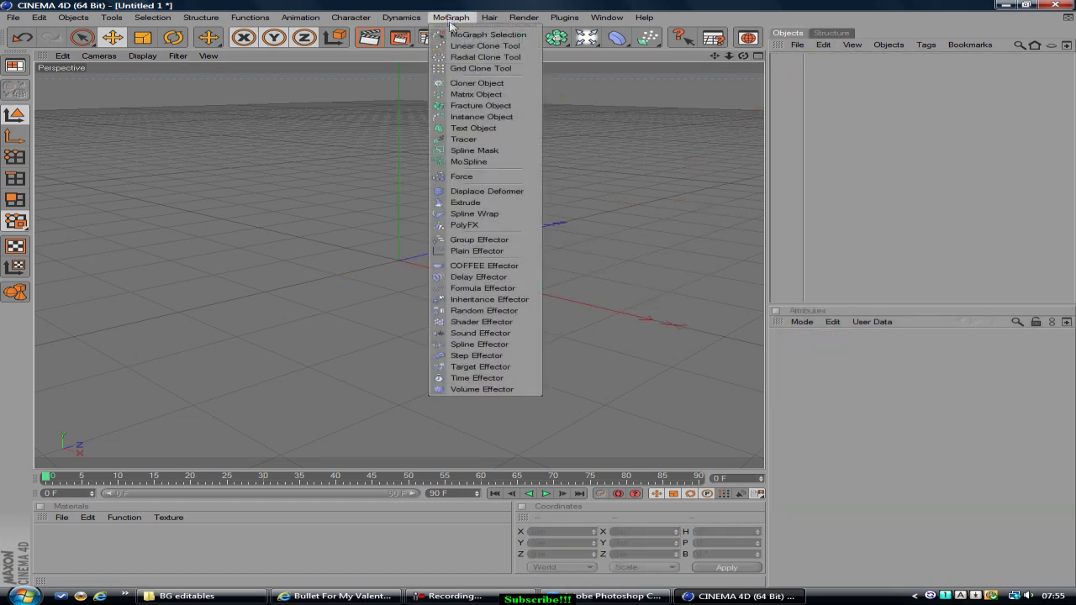
pyautogui.click(472, 127)
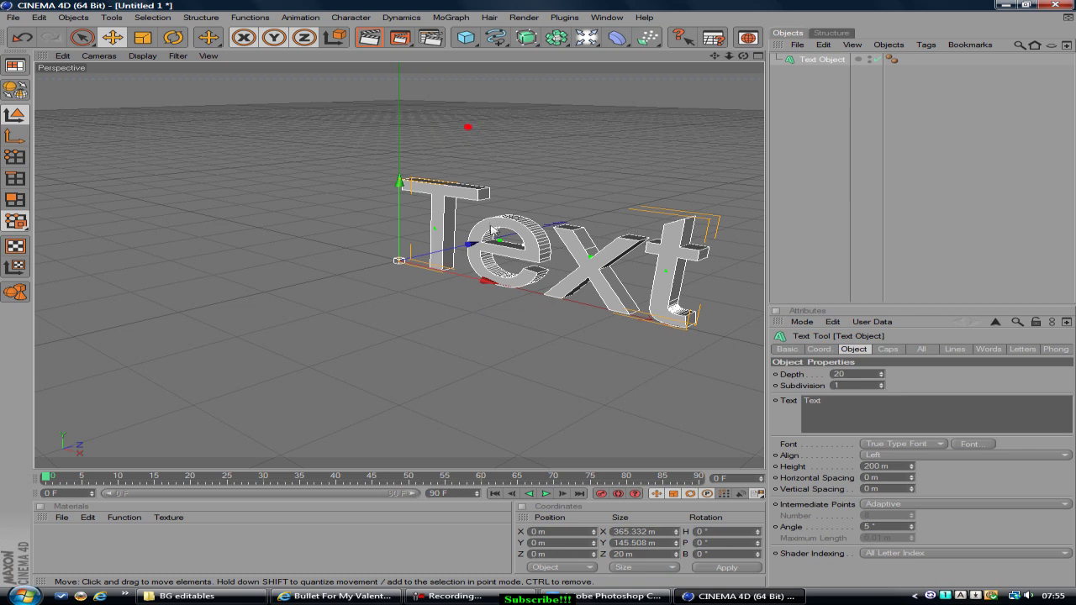
pyautogui.click(836, 399)
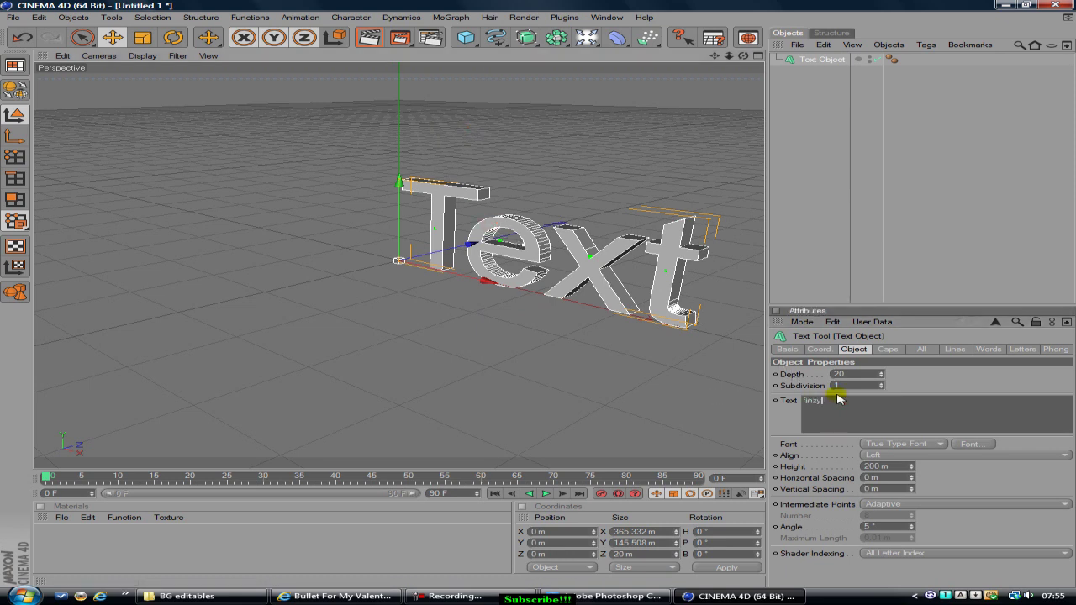
pyautogui.write('finzygfx')
pyautogui.click(930, 395)
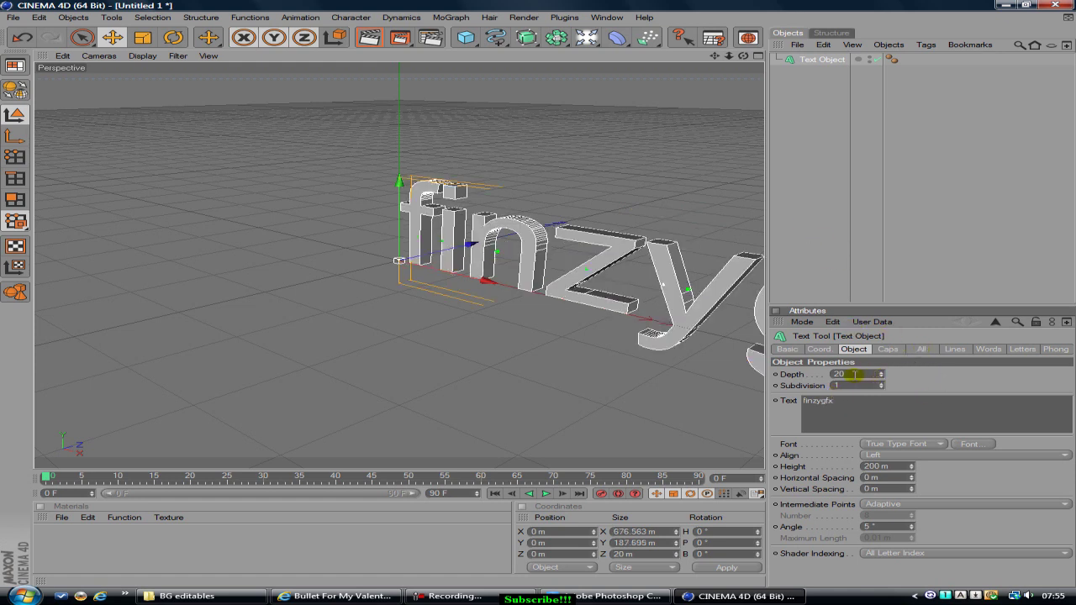
pyautogui.click(820, 378)
pyautogui.press('Return')
# Set both start and end caps of the text to Fillet Cap with a 2 m radius
pyautogui.click(888, 349)
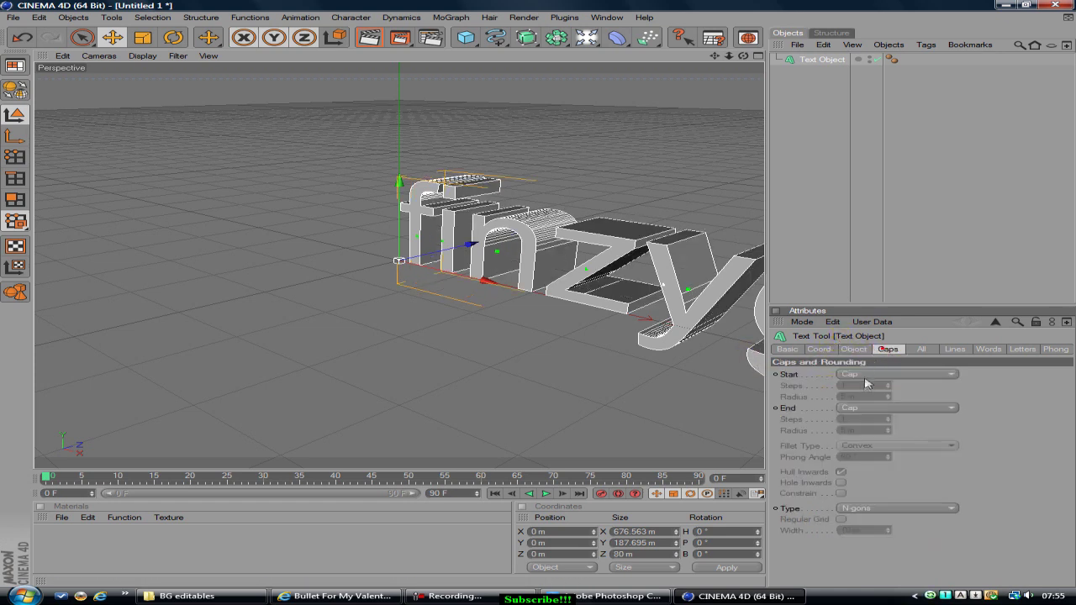
pyautogui.click(865, 374)
pyautogui.click(859, 420)
pyautogui.click(860, 409)
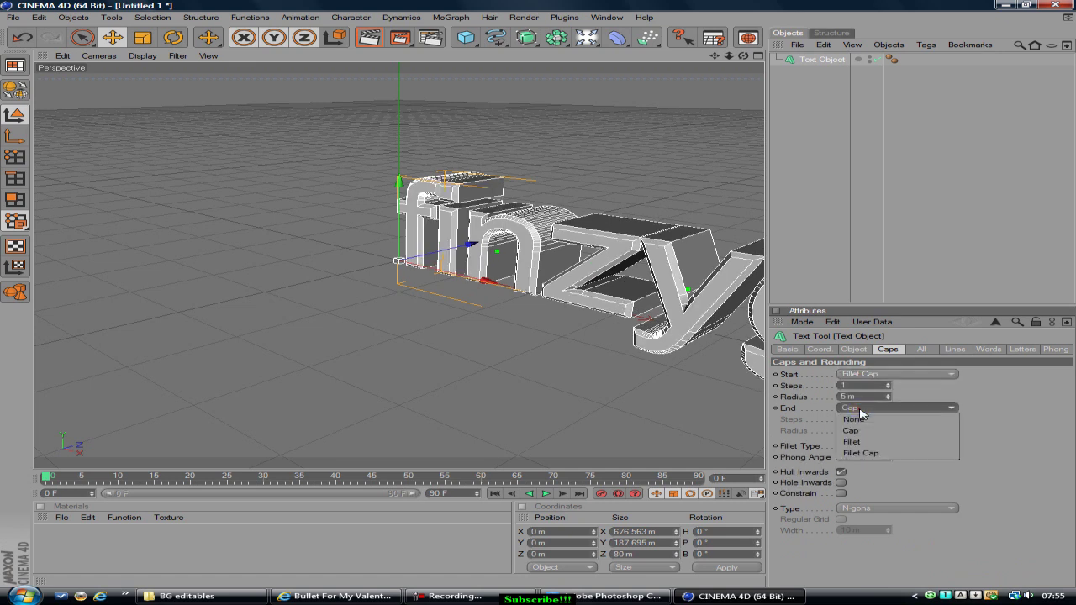
pyautogui.click(859, 453)
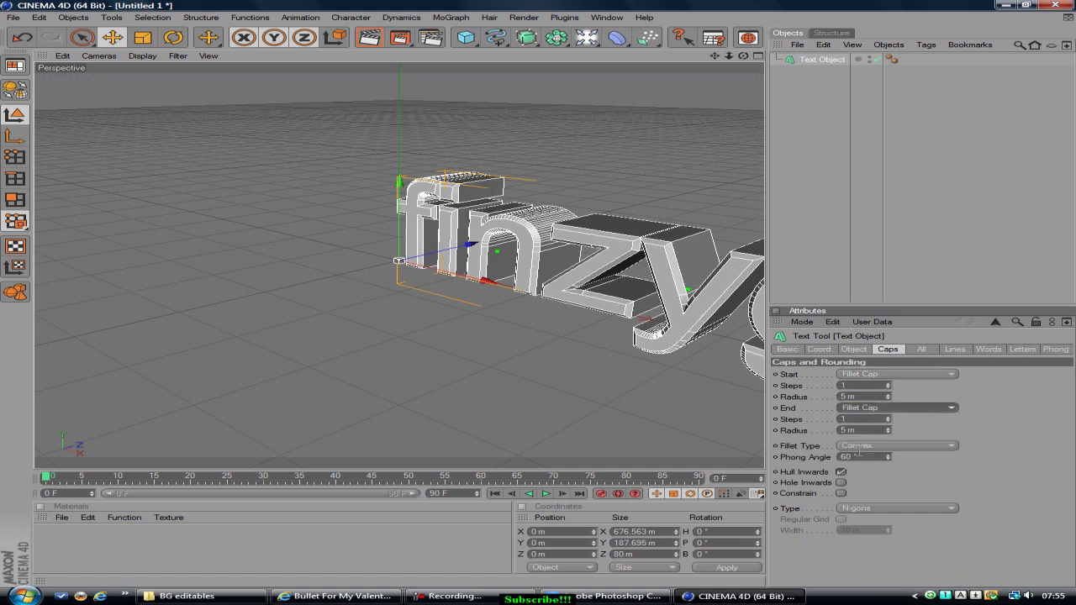
pyautogui.click(844, 395)
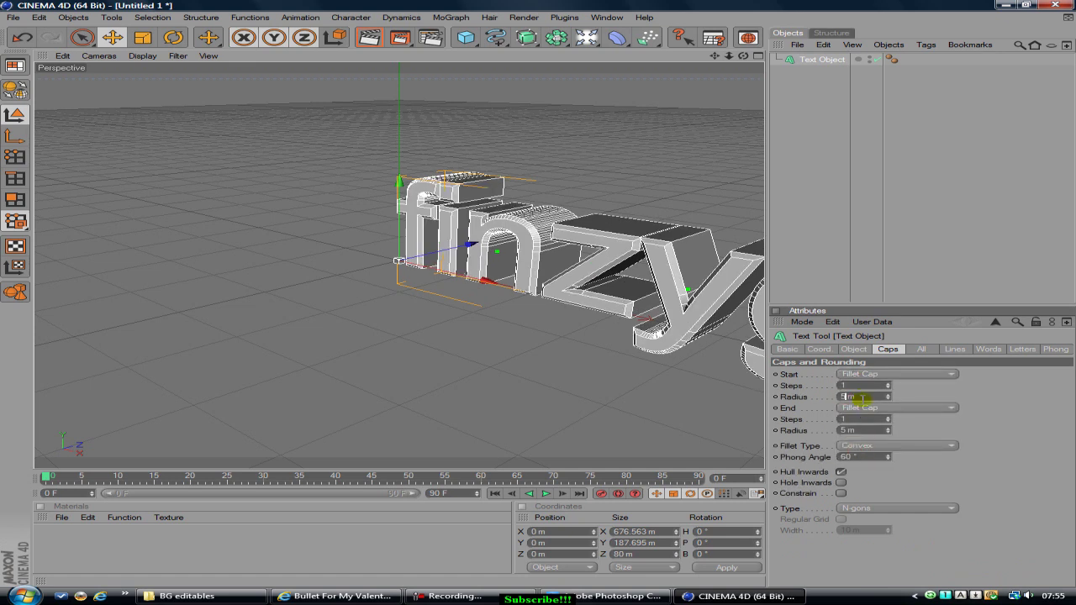
pyautogui.write('2')
pyautogui.press('Return')
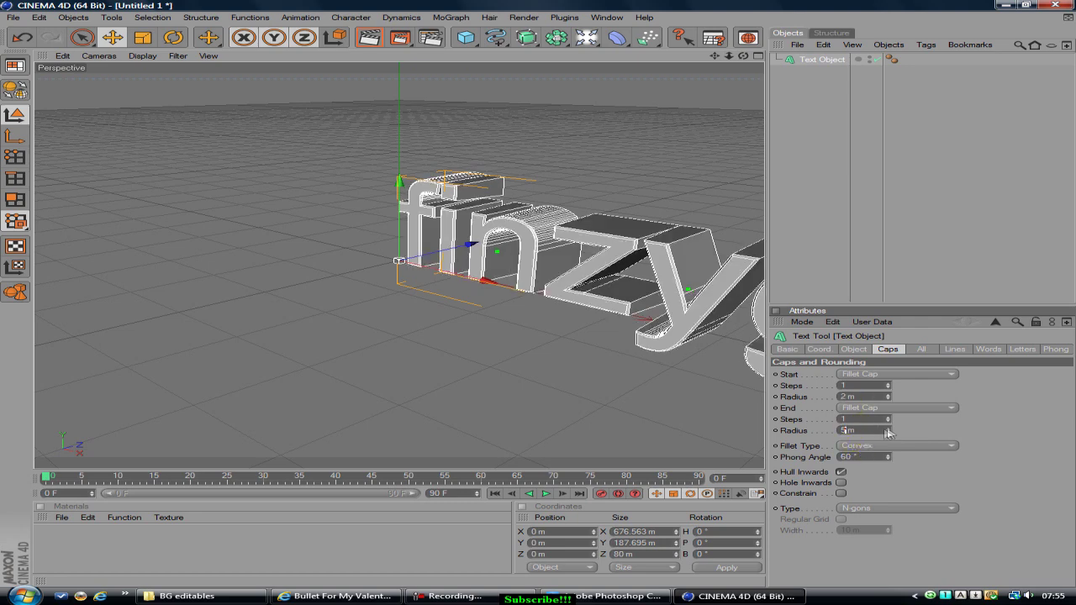
pyautogui.press('Return')
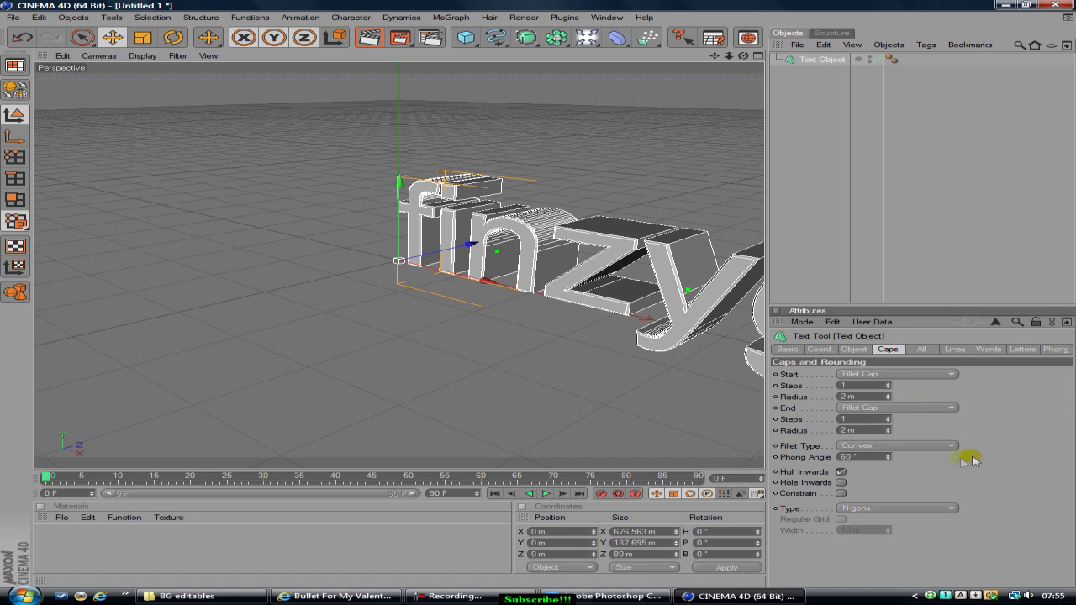
pyautogui.click(851, 349)
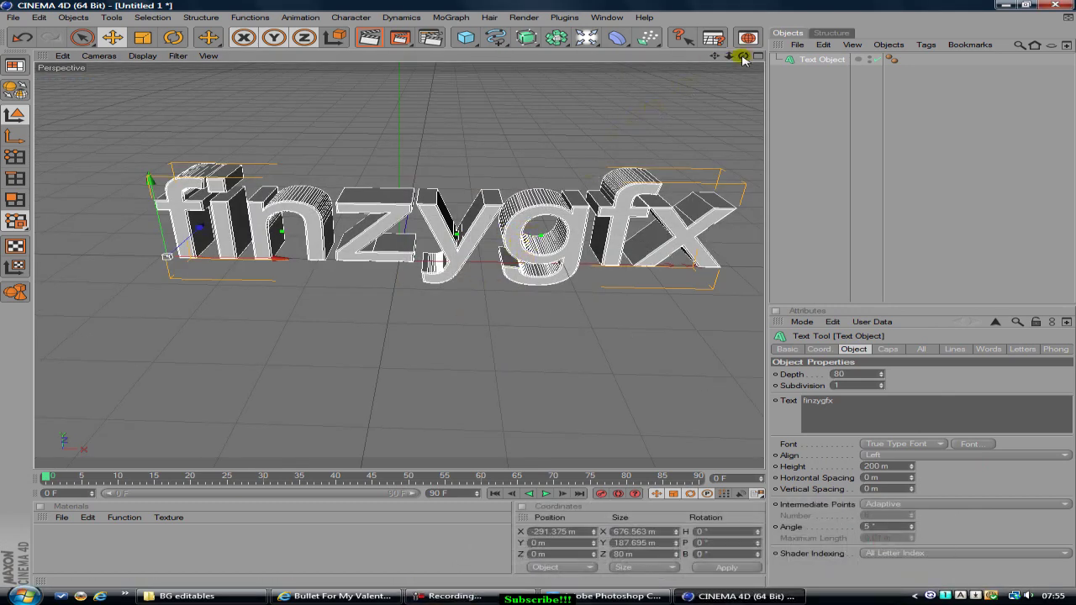
# Switch the finzygfx text to a blocky capitals font by entering 'Mo' in the font chooser
pyautogui.click(971, 444)
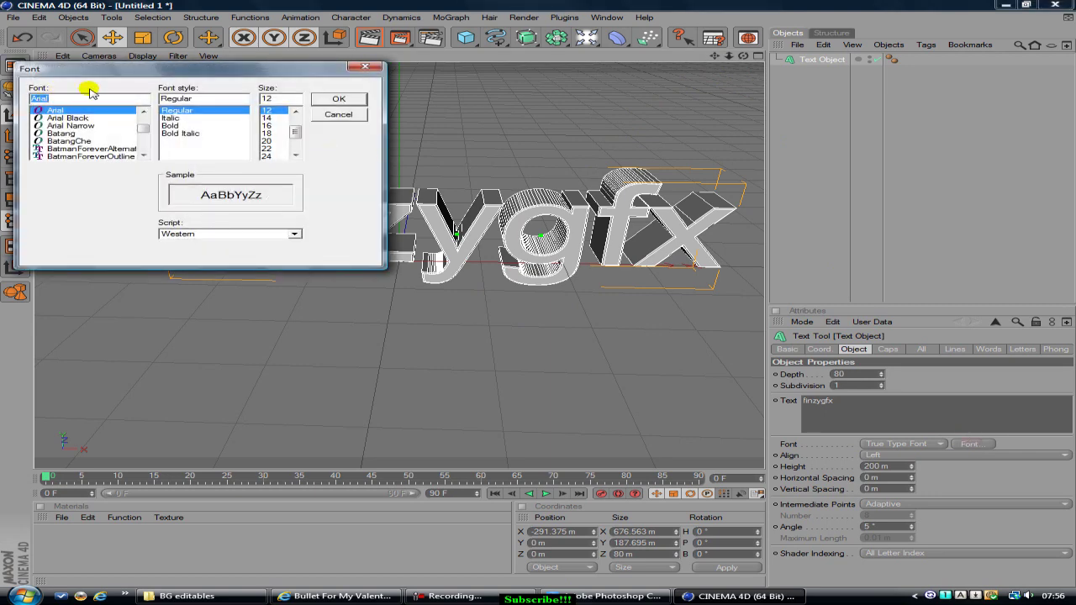
pyautogui.write('Mod')
pyautogui.press('Return')
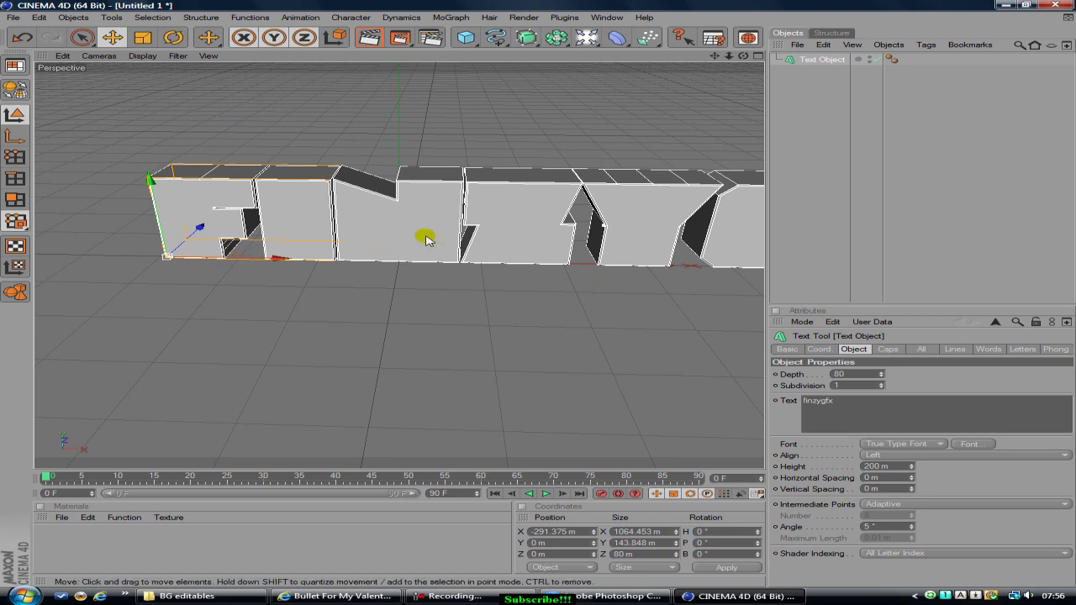
pyautogui.click(454, 596)
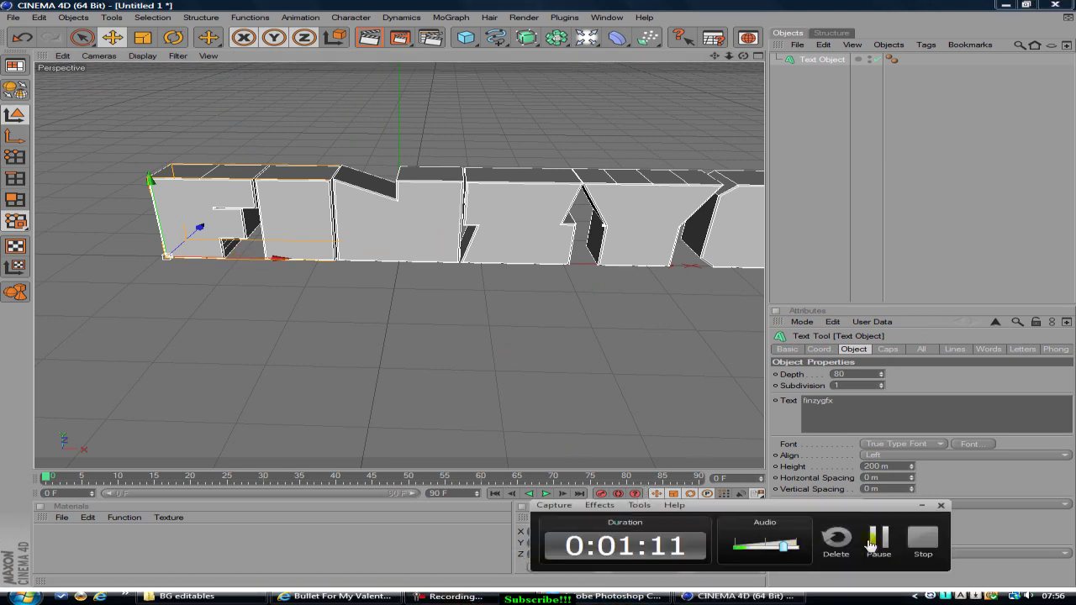
pyautogui.click(878, 540)
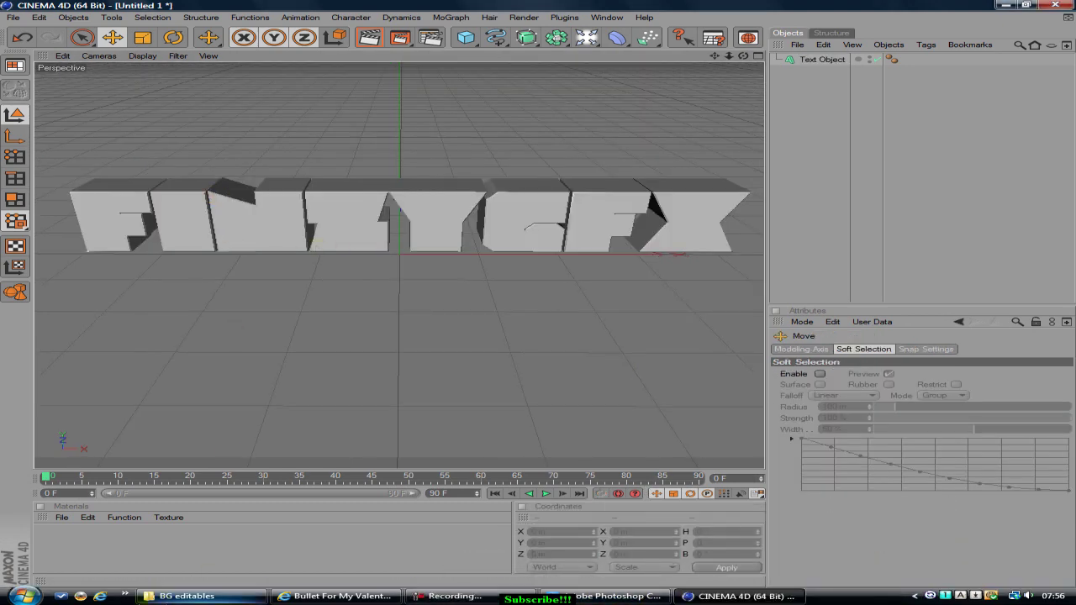
# Create two materials, making Mat.1 white with Luminance at 20% and Mat red
pyautogui.doubleClick(139, 547)
pyautogui.doubleClick(139, 547)
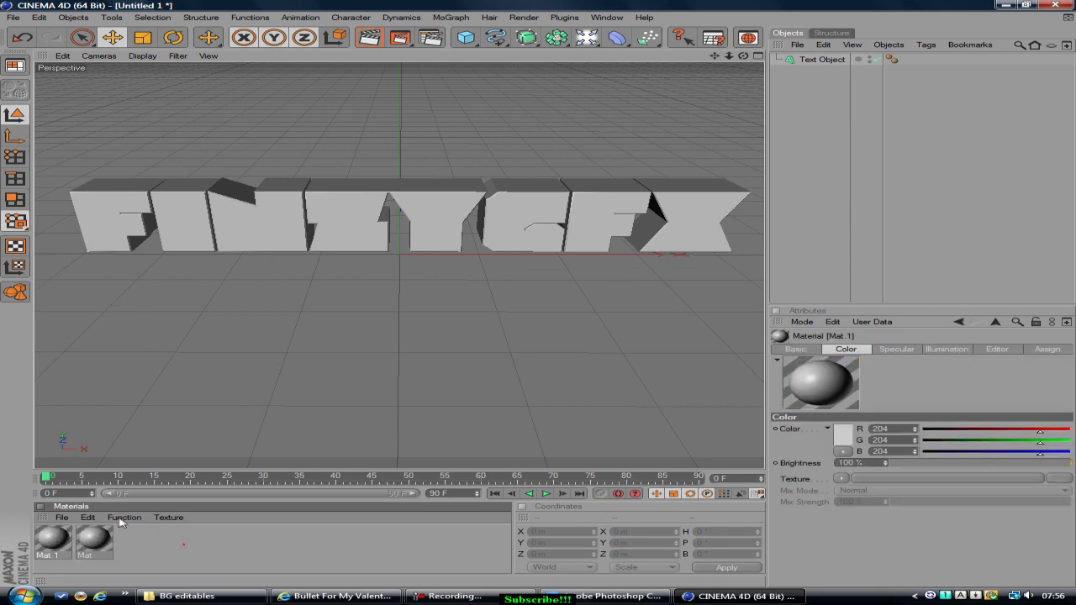
pyautogui.doubleClick(52, 538)
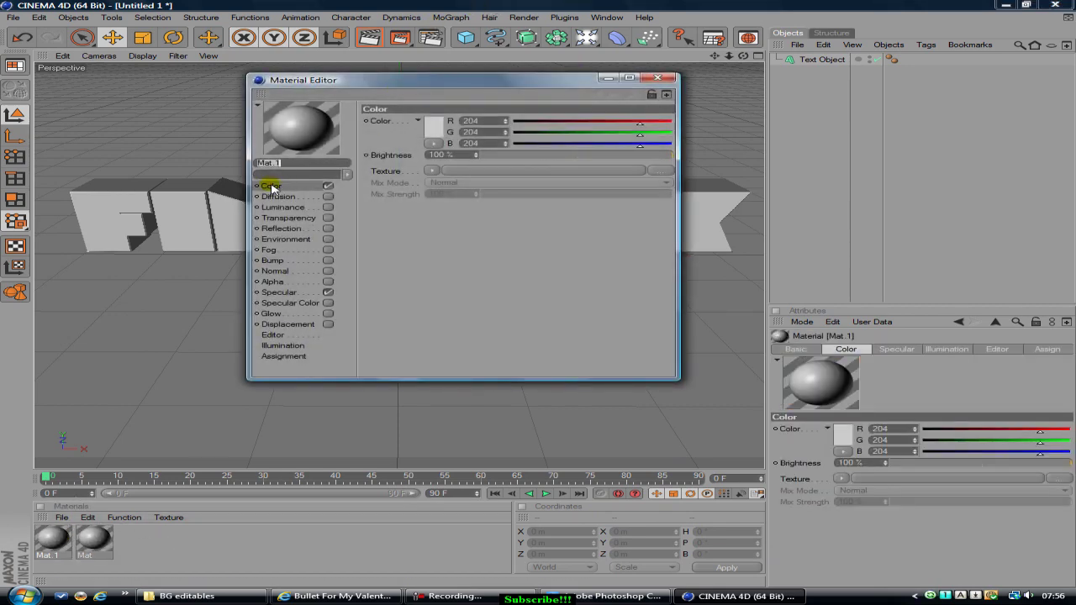
pyautogui.click(433, 126)
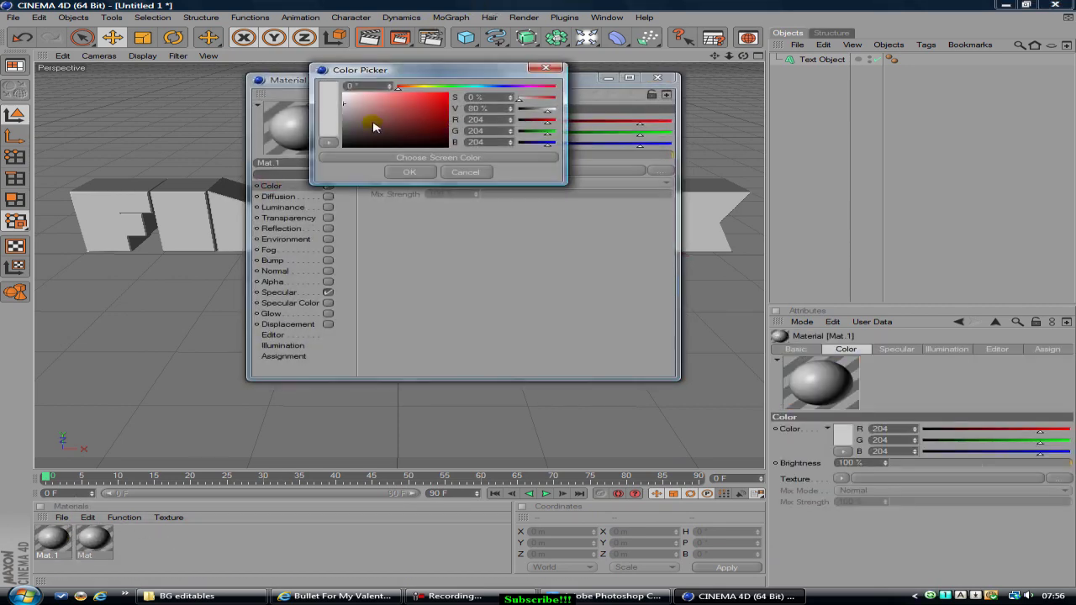
pyautogui.moveTo(362, 118)
pyautogui.mouseDown()
pyautogui.moveTo(365, 106)
pyautogui.moveTo(342, 104)
pyautogui.mouseUp()
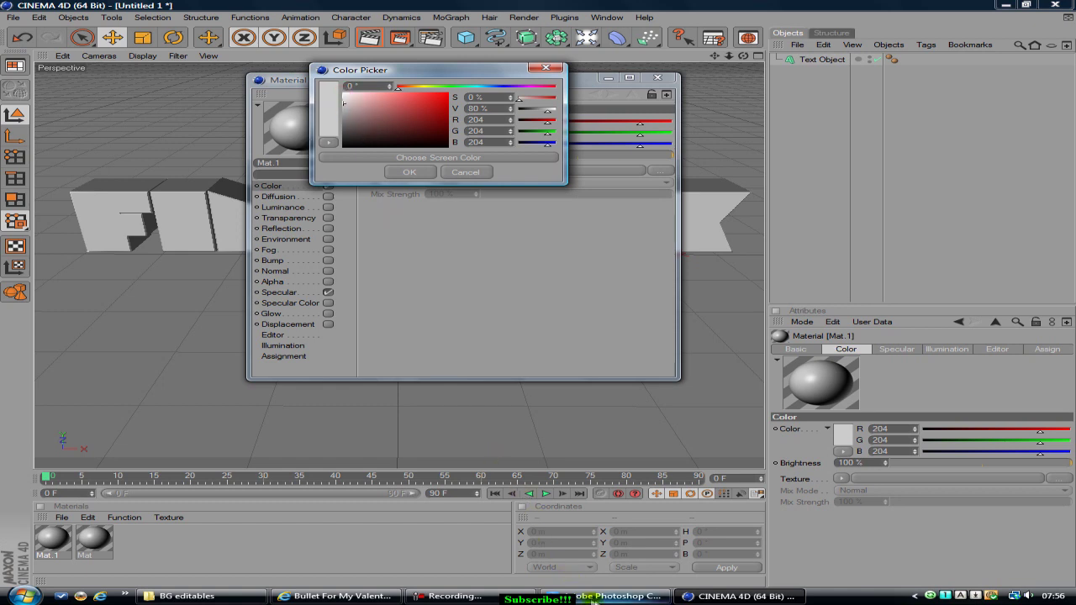
pyautogui.click(446, 596)
pyautogui.click(895, 548)
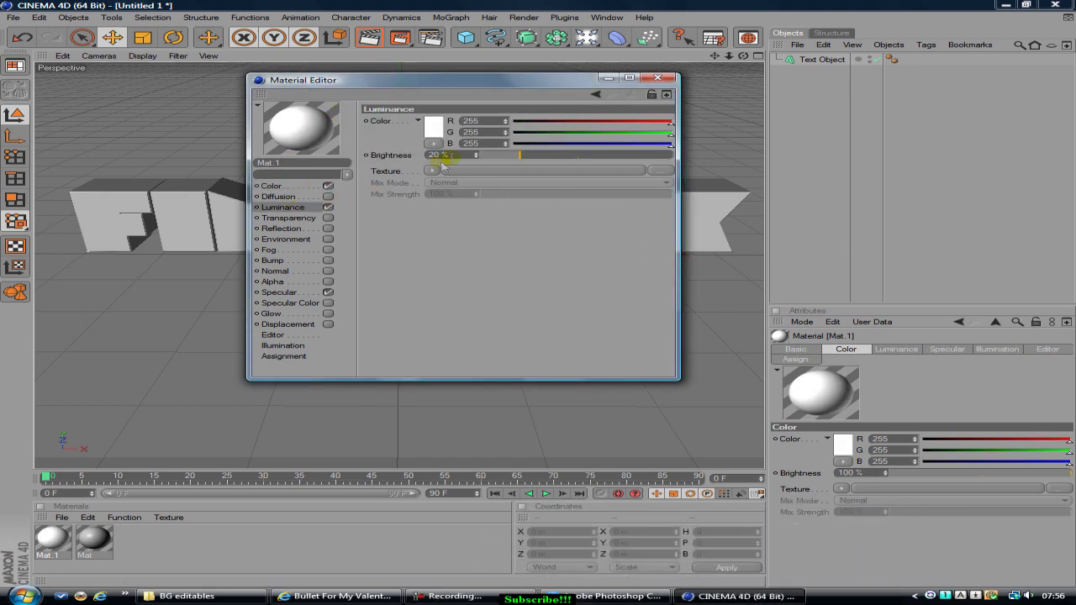
pyautogui.click(658, 77)
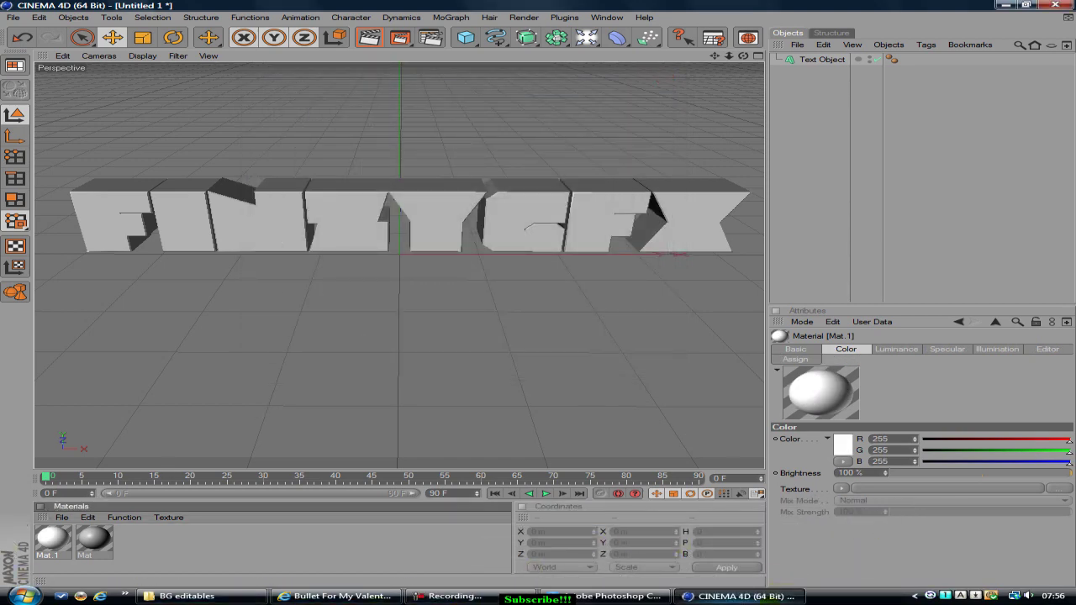
pyautogui.click(454, 596)
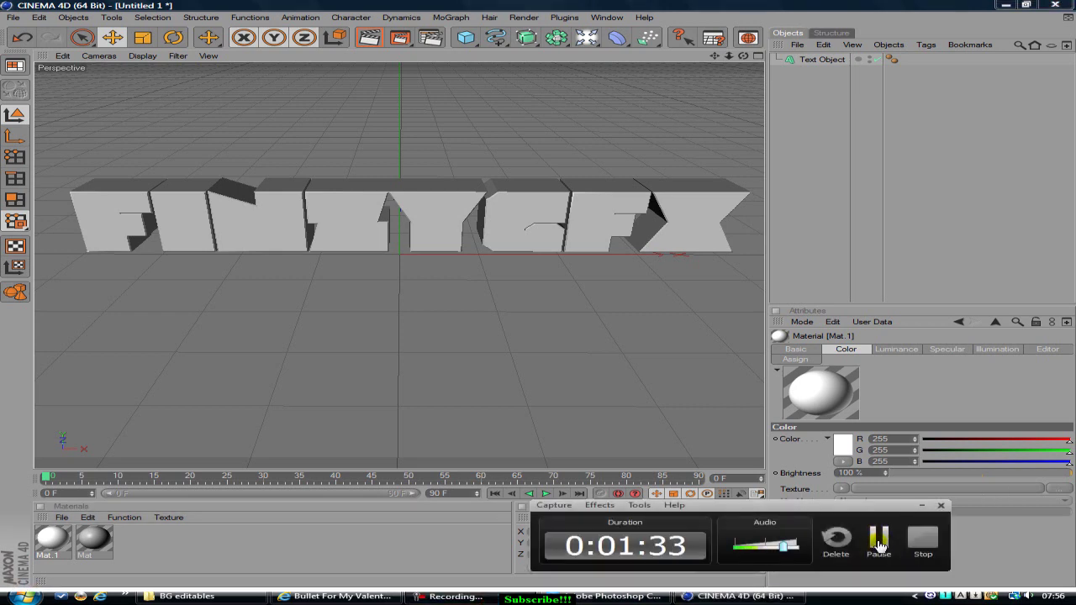
pyautogui.click(879, 545)
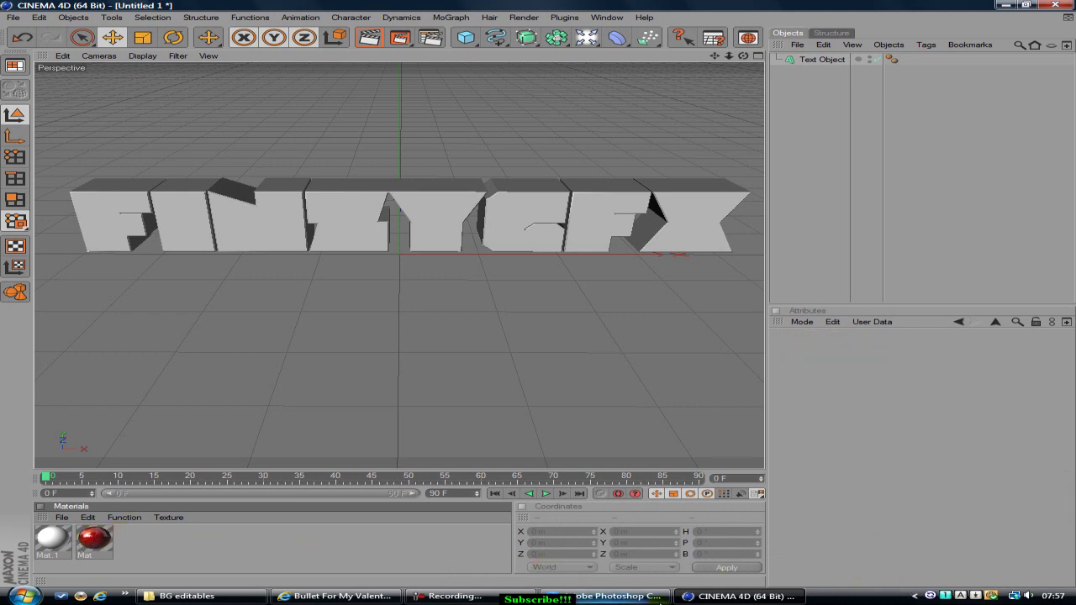
# Limit the white Mat.1 texture tag to the C1 cap selection, leaving the sides red
pyautogui.click(471, 596)
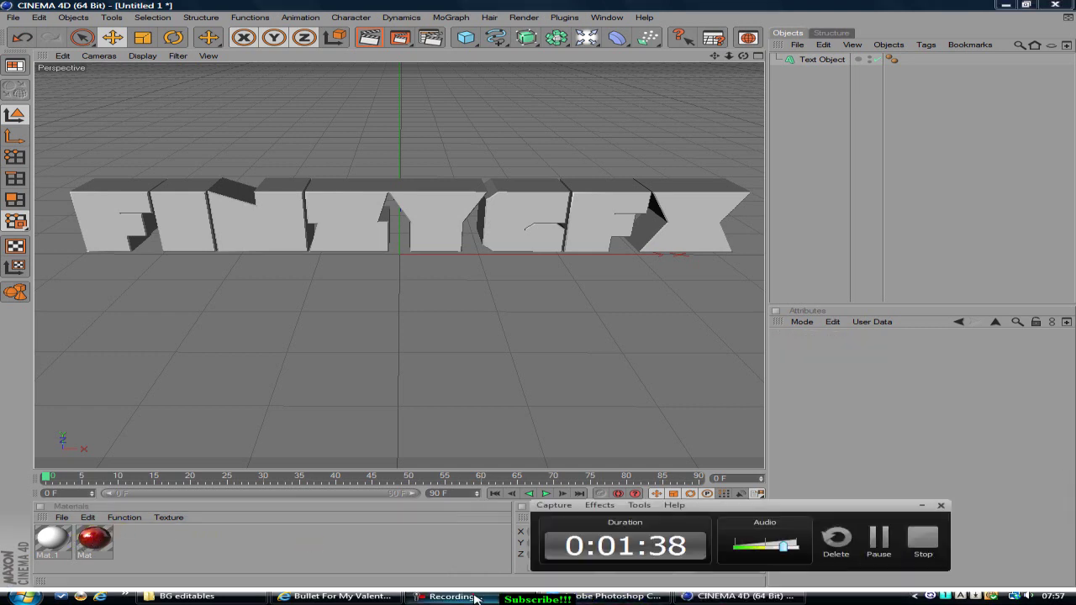
pyautogui.click(879, 542)
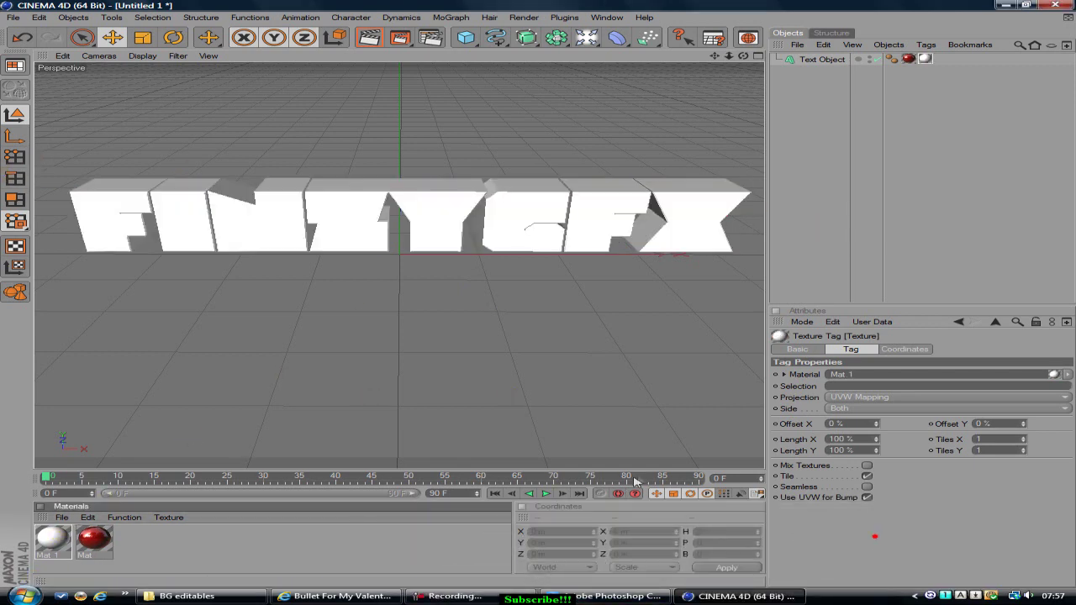
pyautogui.click(829, 386)
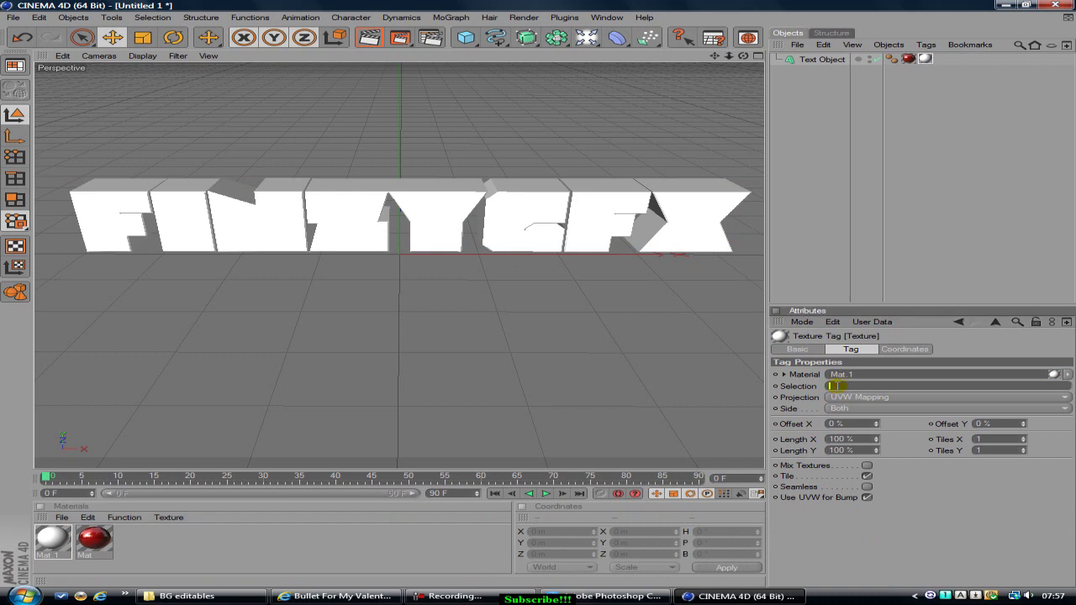
pyautogui.write('C1')
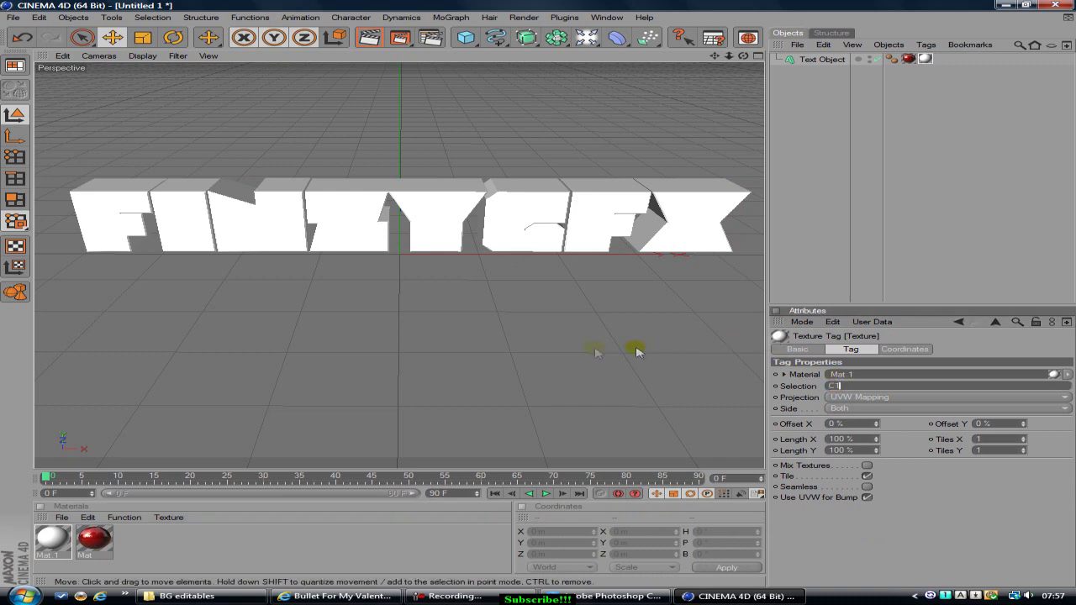
pyautogui.click(626, 348)
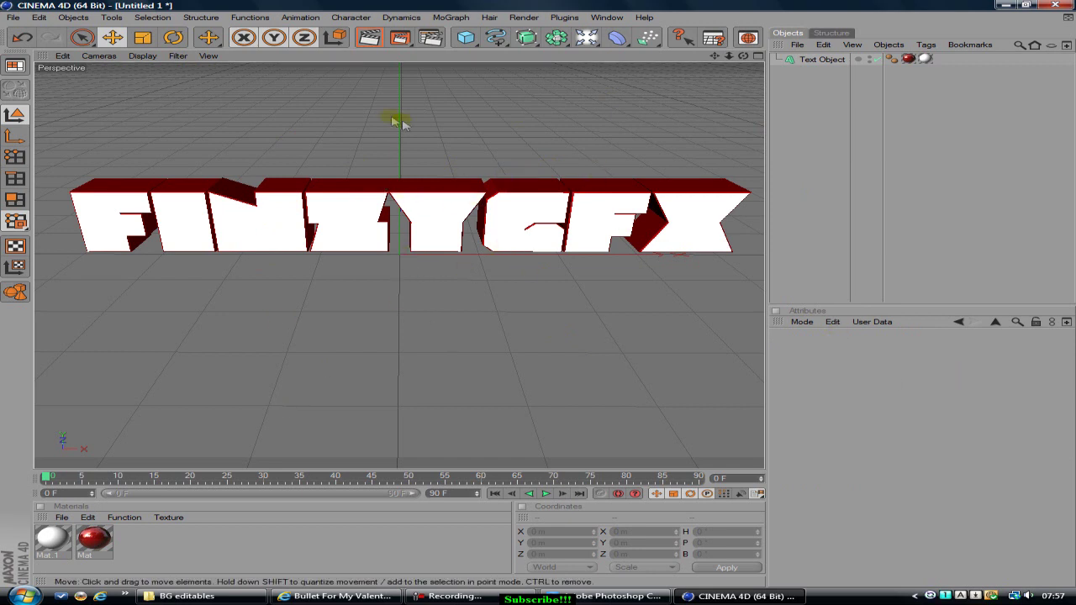
pyautogui.click(219, 212)
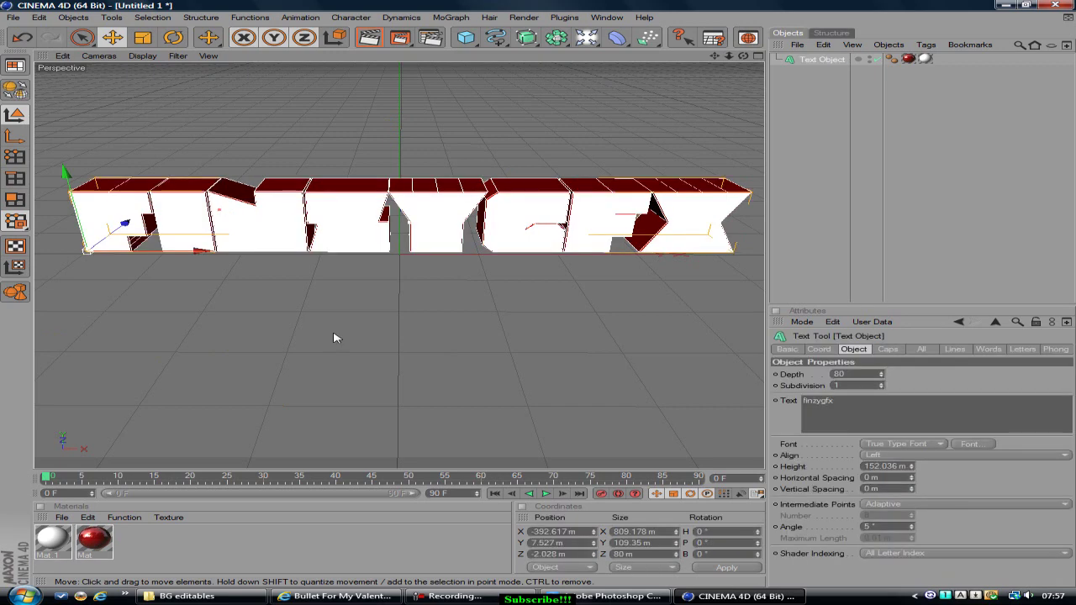
pyautogui.click(337, 336)
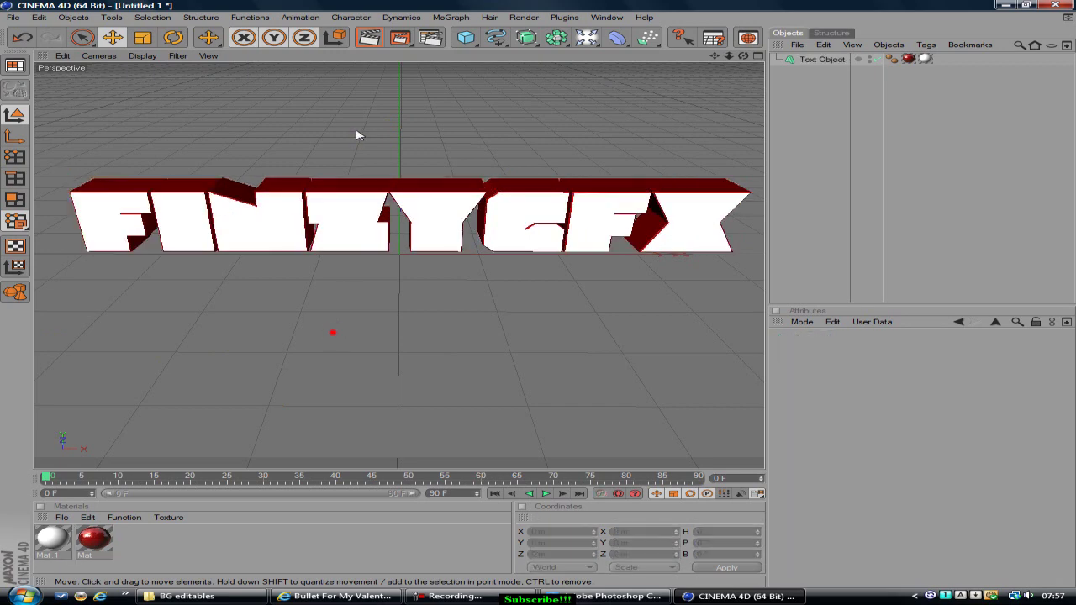
# Preview the render, then add lights to the scene and switch to the Move tool
pyautogui.click(370, 37)
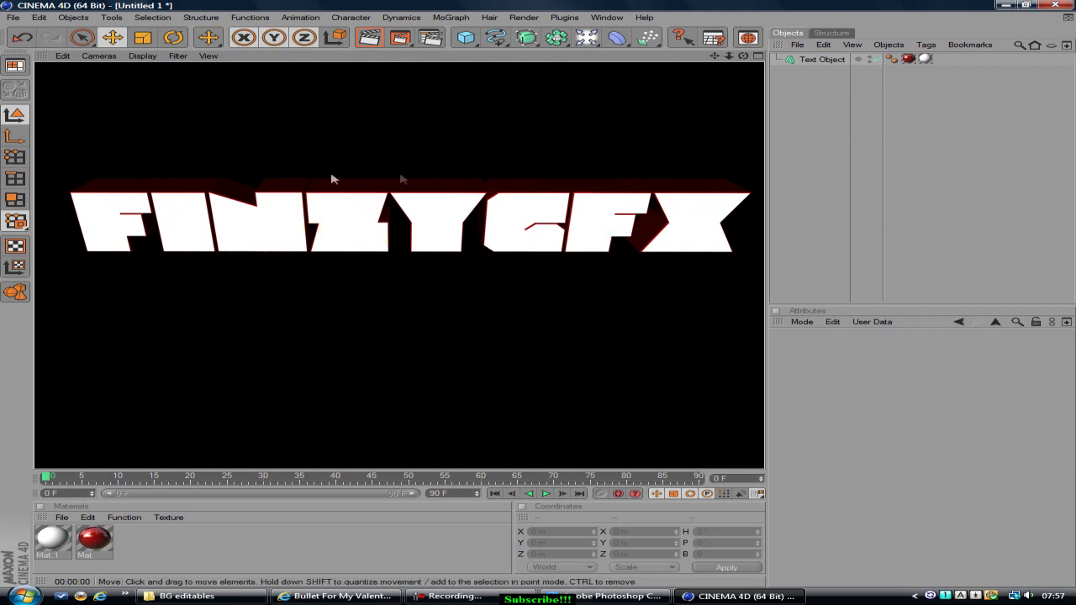
pyautogui.click(450, 305)
pyautogui.click(587, 37)
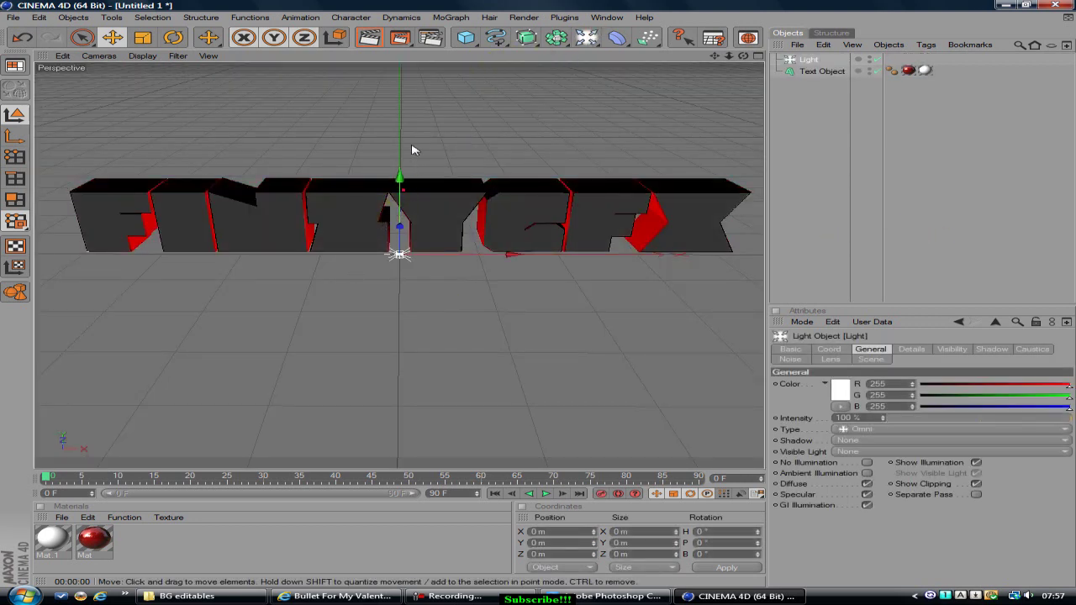
pyautogui.click(106, 34)
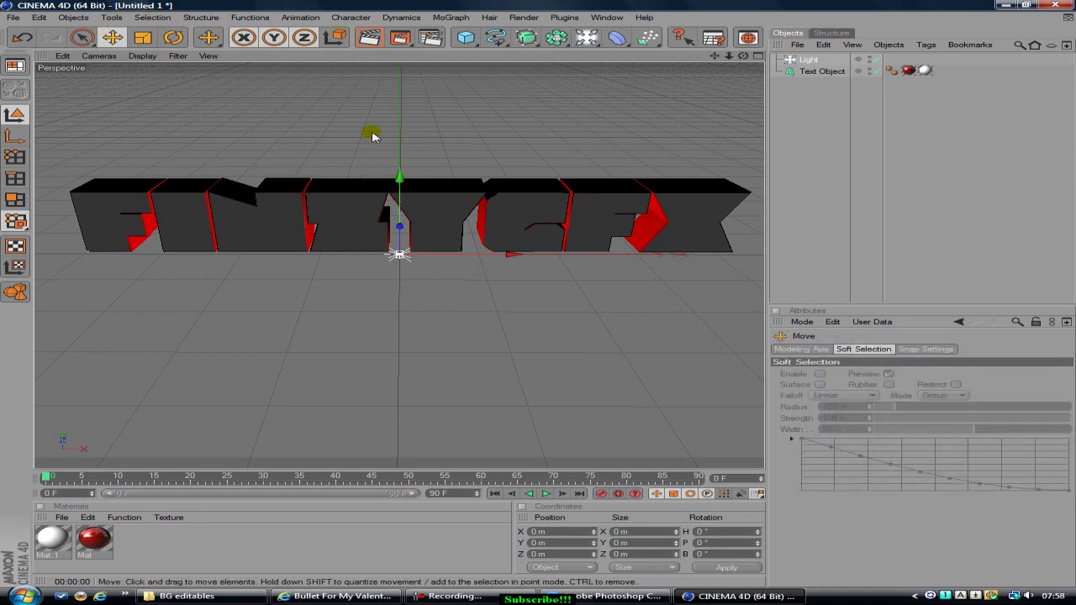
pyautogui.click(336, 596)
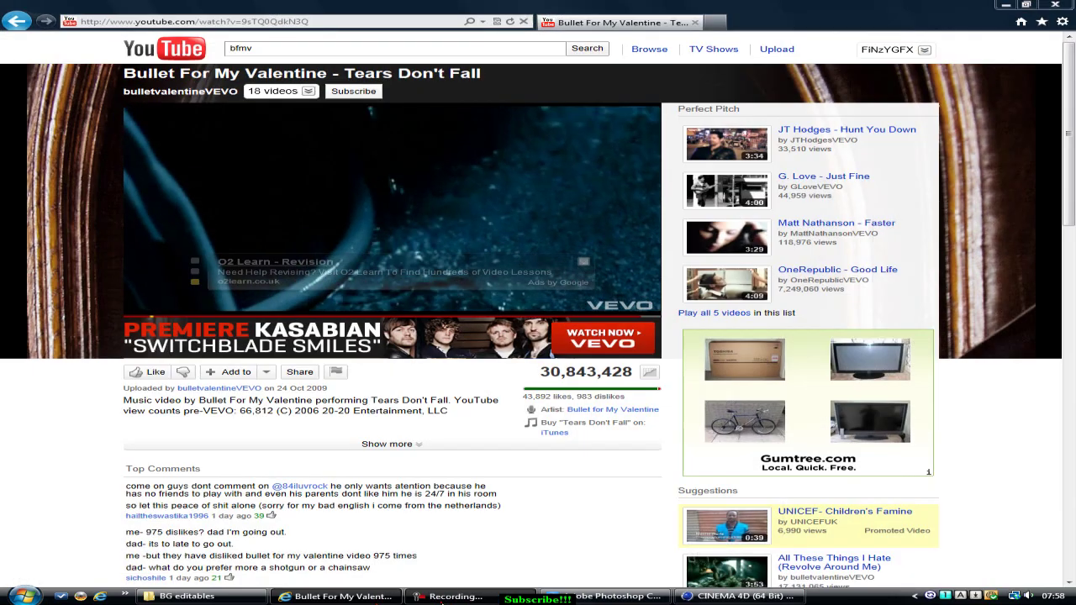
pyautogui.click(450, 596)
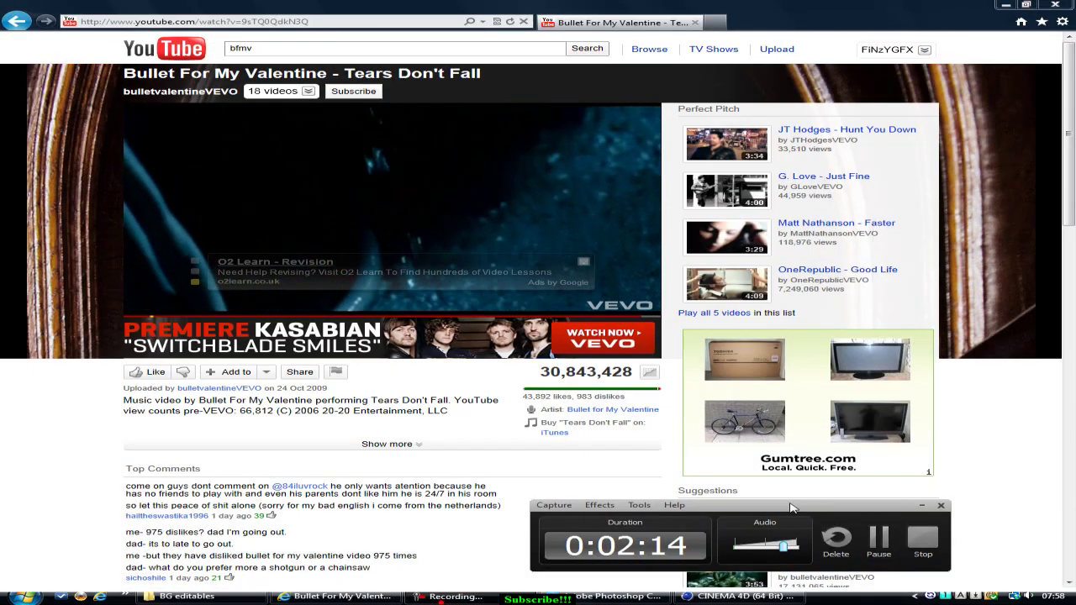
pyautogui.click(879, 538)
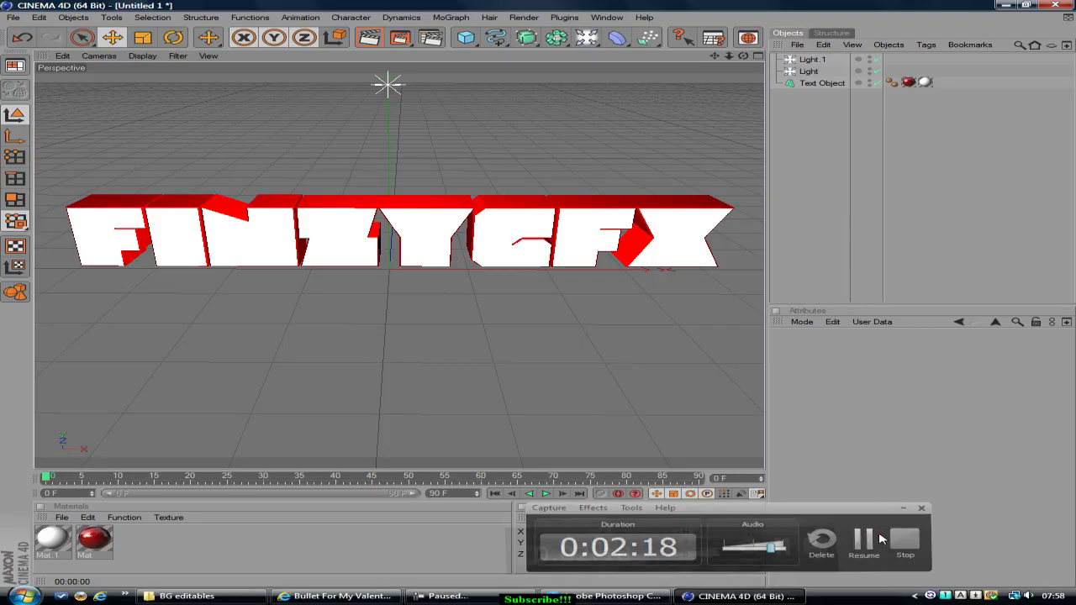
# Raise the Light to about Y 1364 m and re-render the view to check it
pyautogui.click(369, 38)
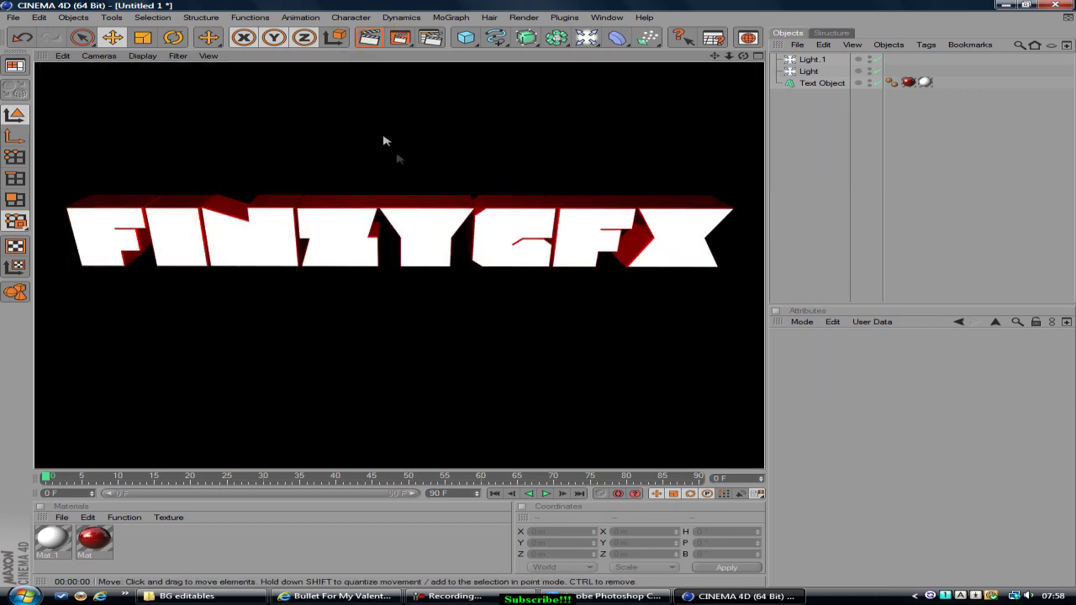
pyautogui.click(434, 147)
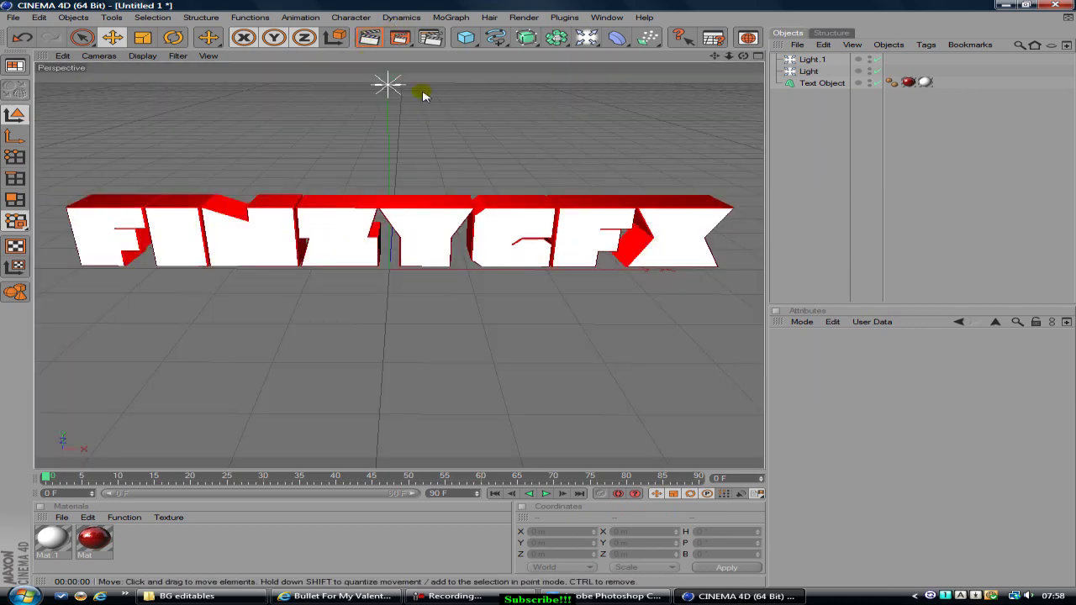
pyautogui.click(387, 84)
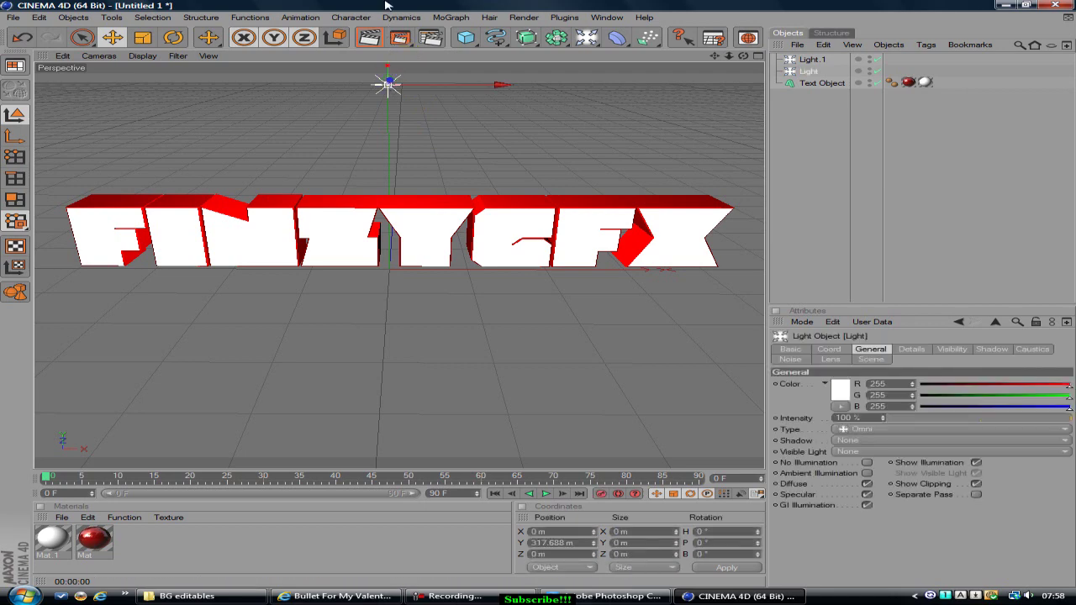
pyautogui.click(450, 596)
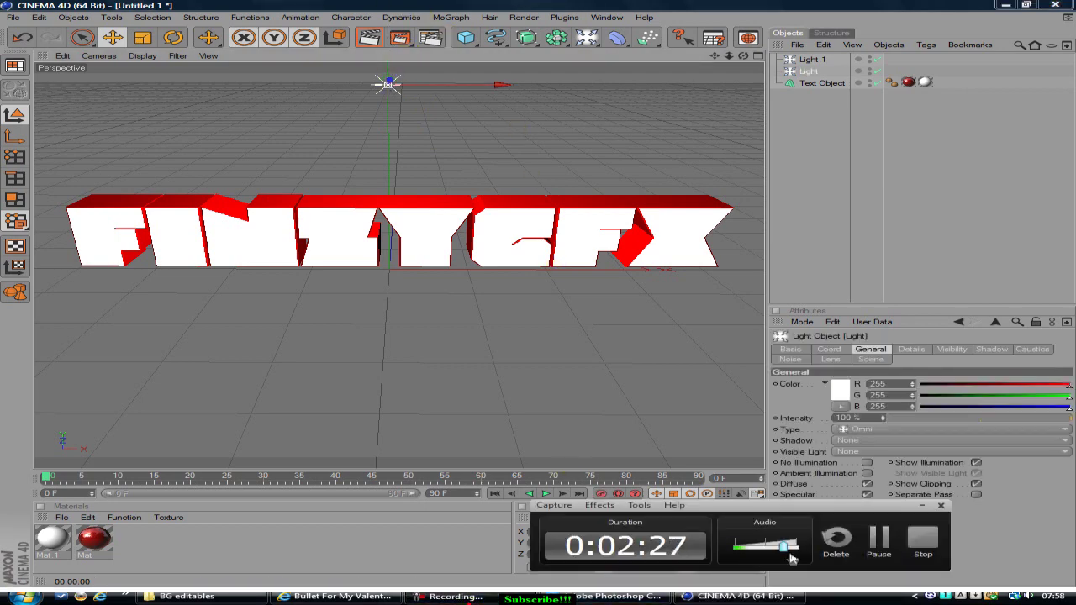
pyautogui.click(870, 547)
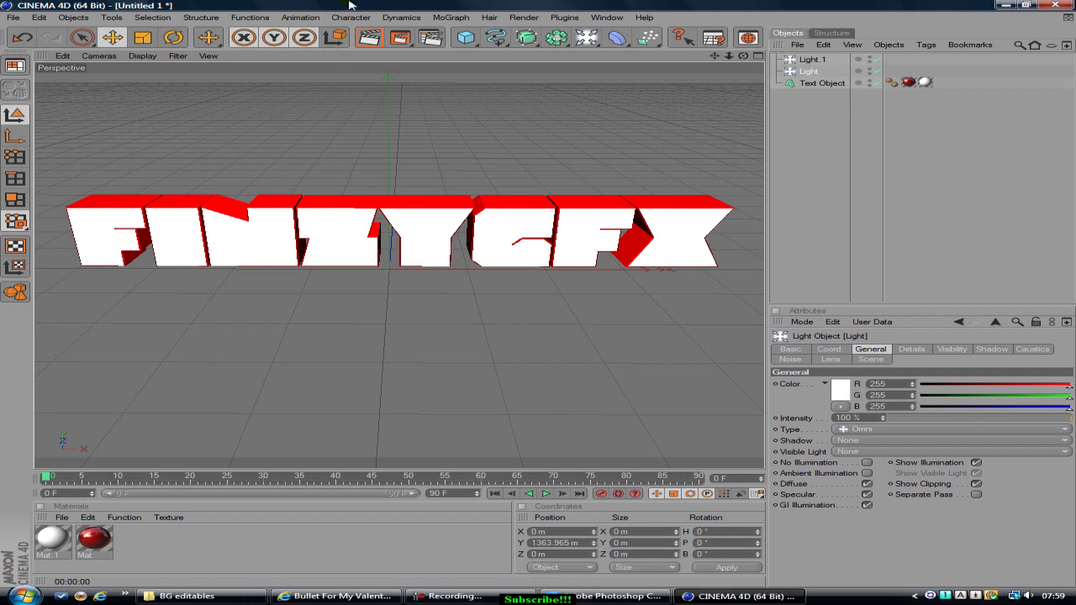
pyautogui.click(369, 37)
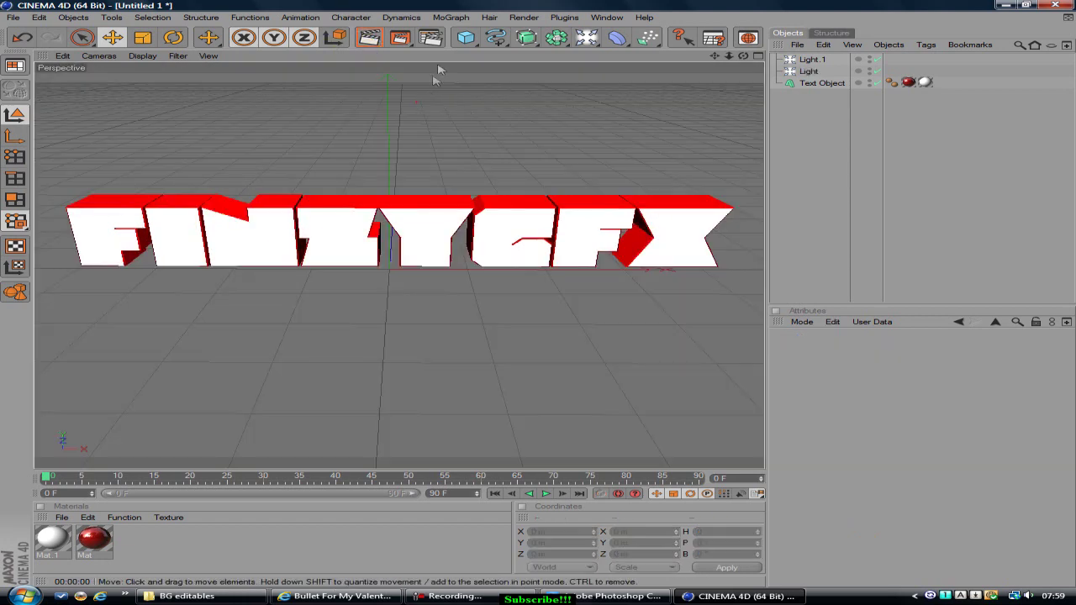
pyautogui.click(430, 37)
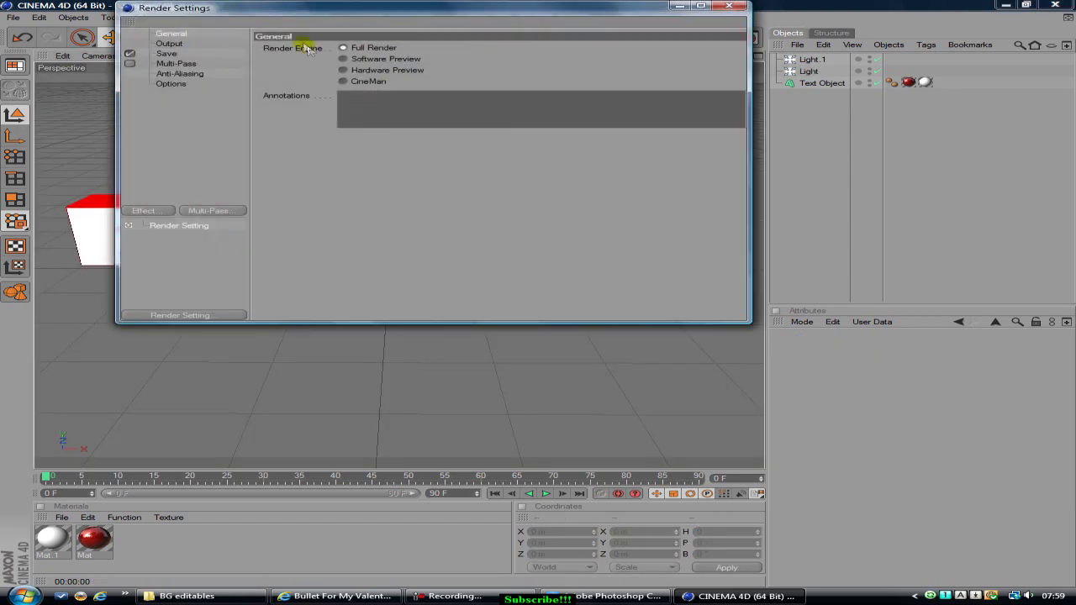
# Set the render output to the HDV/HDTV 720 preset and the save format to PNG
pyautogui.click(169, 43)
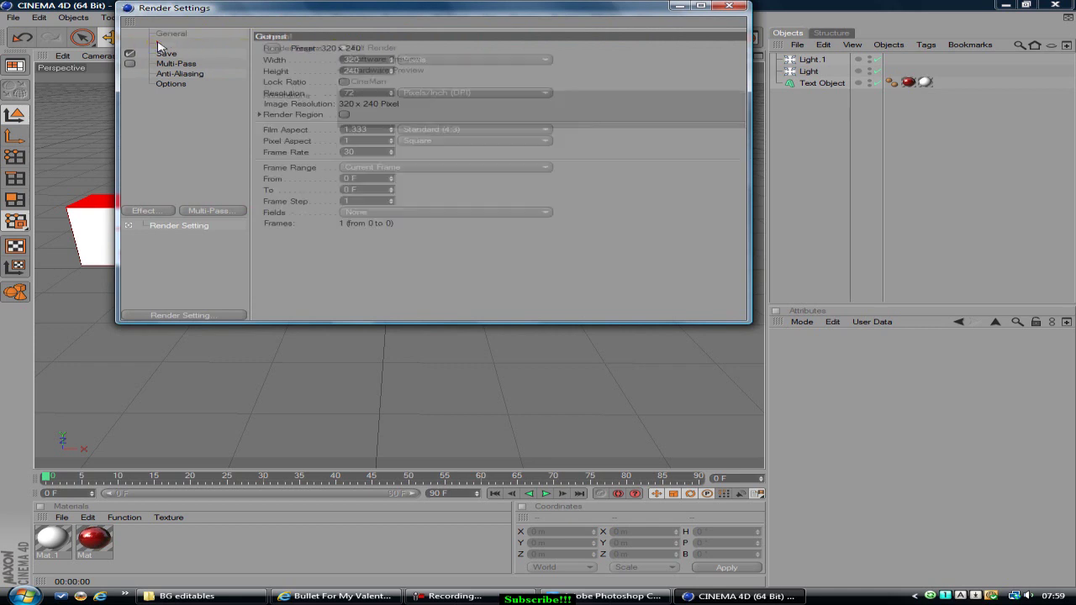
pyautogui.click(272, 48)
pyautogui.moveTo(286, 81)
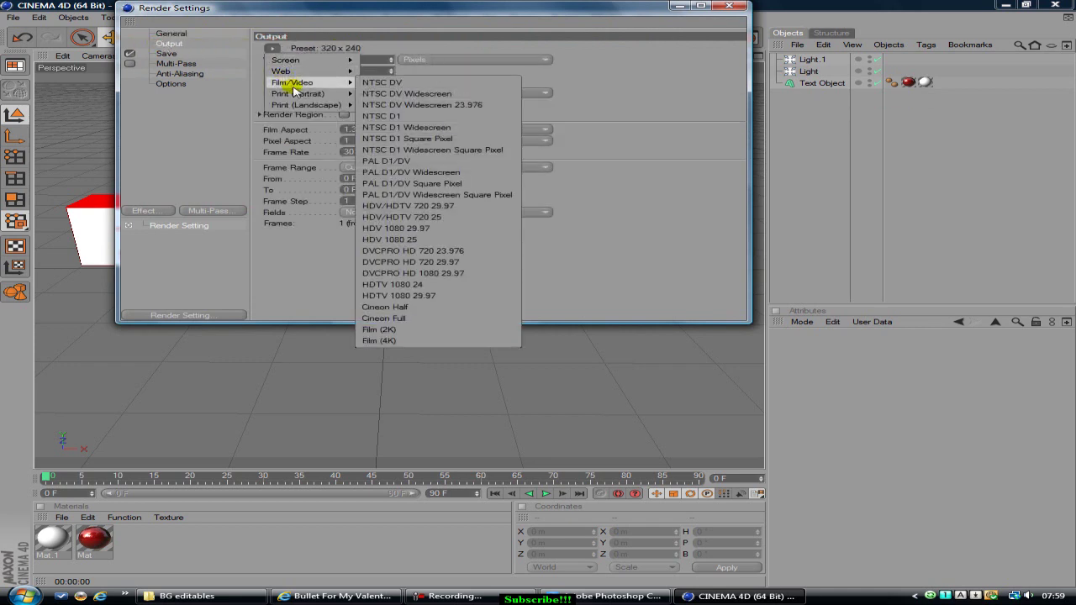
pyautogui.click(391, 213)
pyautogui.click(172, 54)
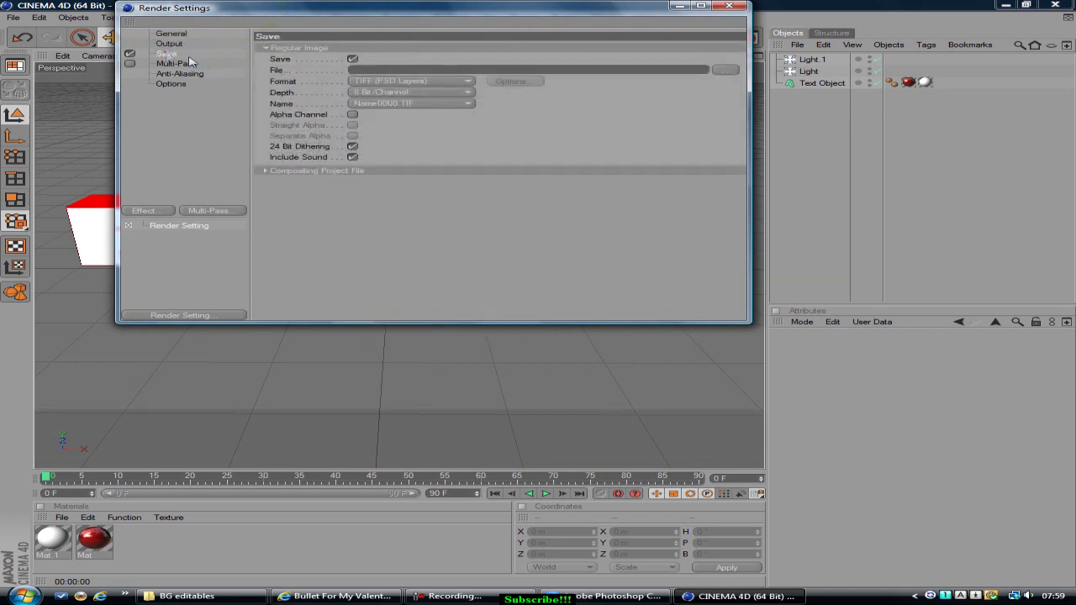
pyautogui.click(400, 80)
pyautogui.click(385, 181)
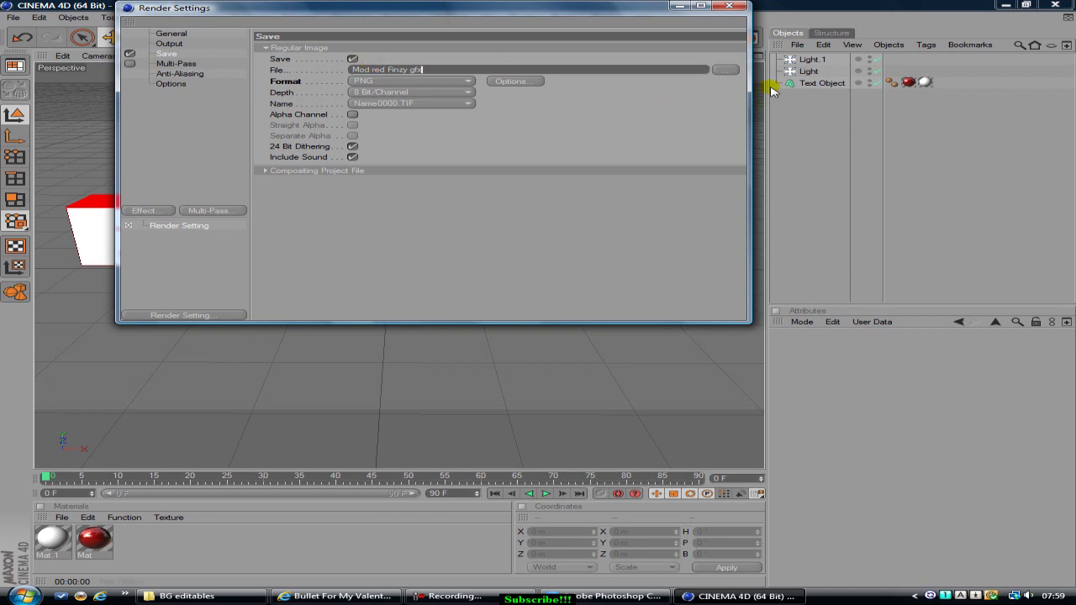
# Save renders as 'Mod red Finzy gfx' in the BG editables folder with straight alpha
pyautogui.click(725, 68)
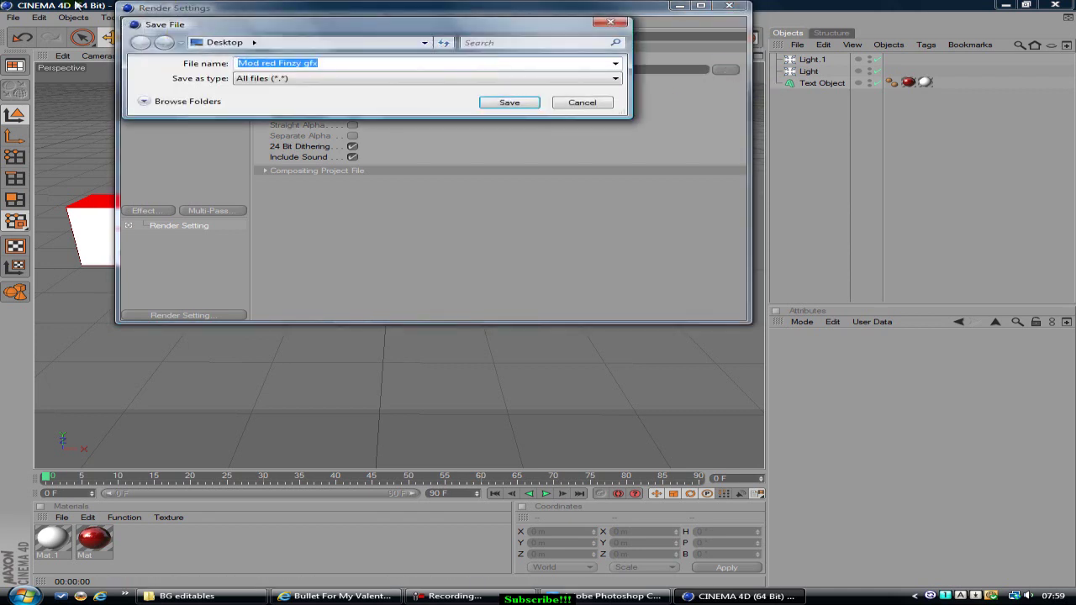
pyautogui.click(254, 43)
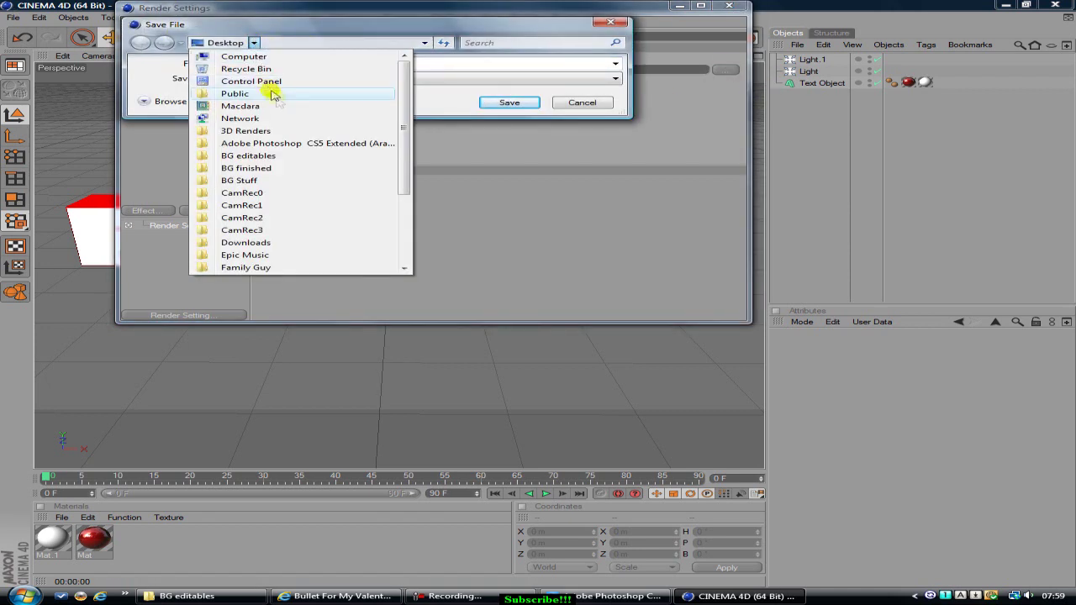
pyautogui.scroll(-1, 278, 109)
pyautogui.click(286, 139)
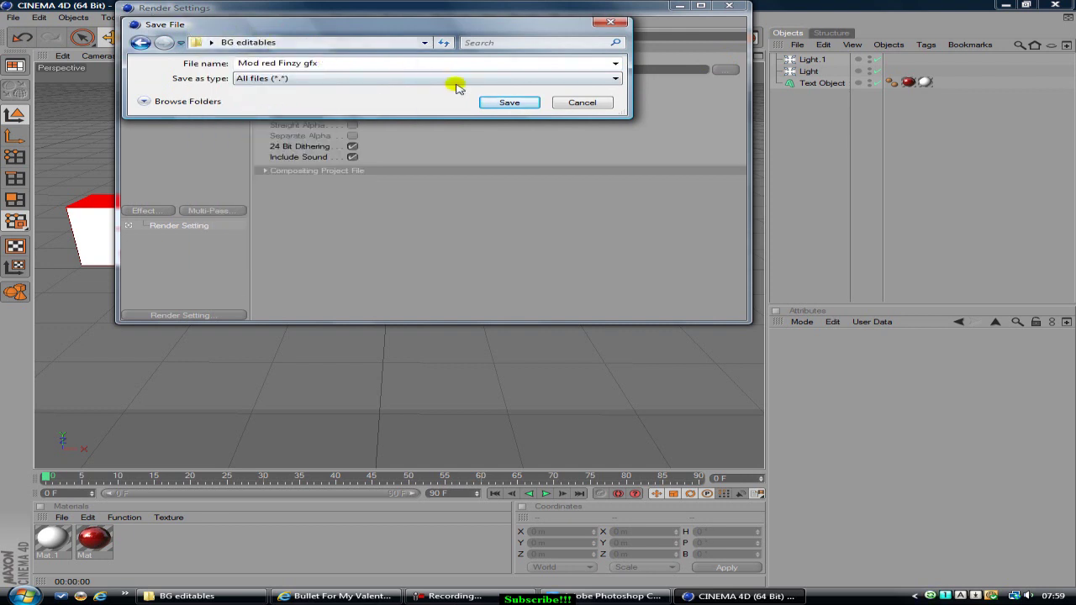
pyautogui.click(506, 102)
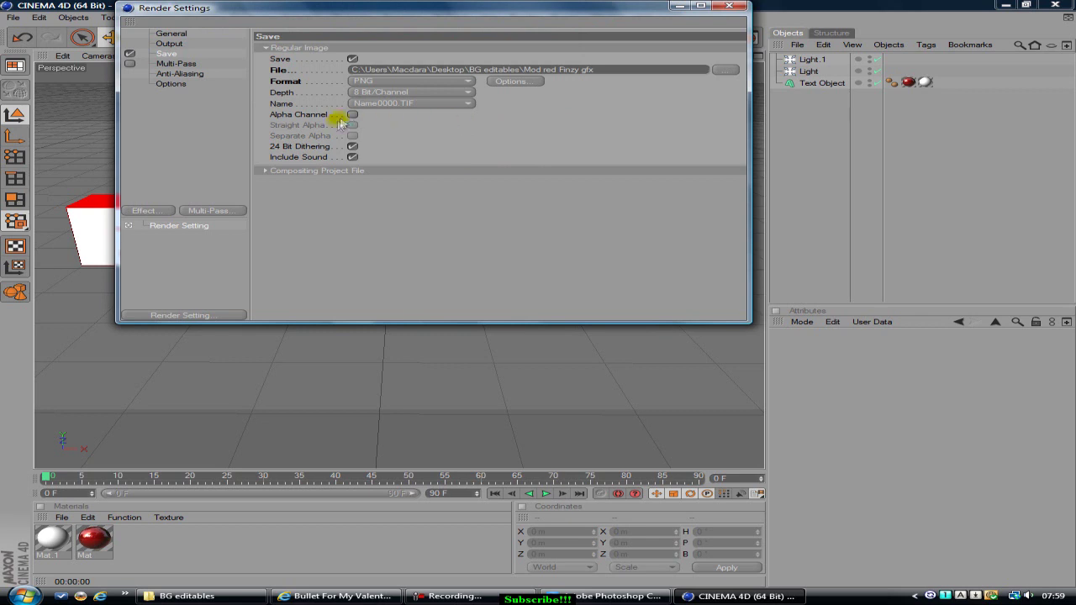
pyautogui.click(353, 115)
pyautogui.click(352, 124)
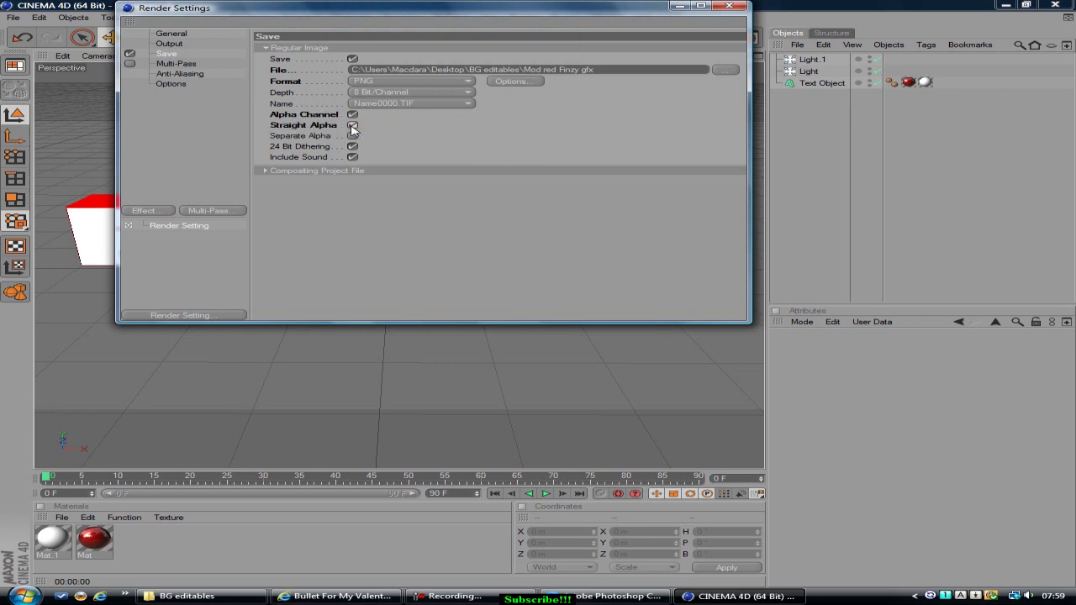
# Render the final 1280x720 image to file and close the picture viewer
pyautogui.click(178, 63)
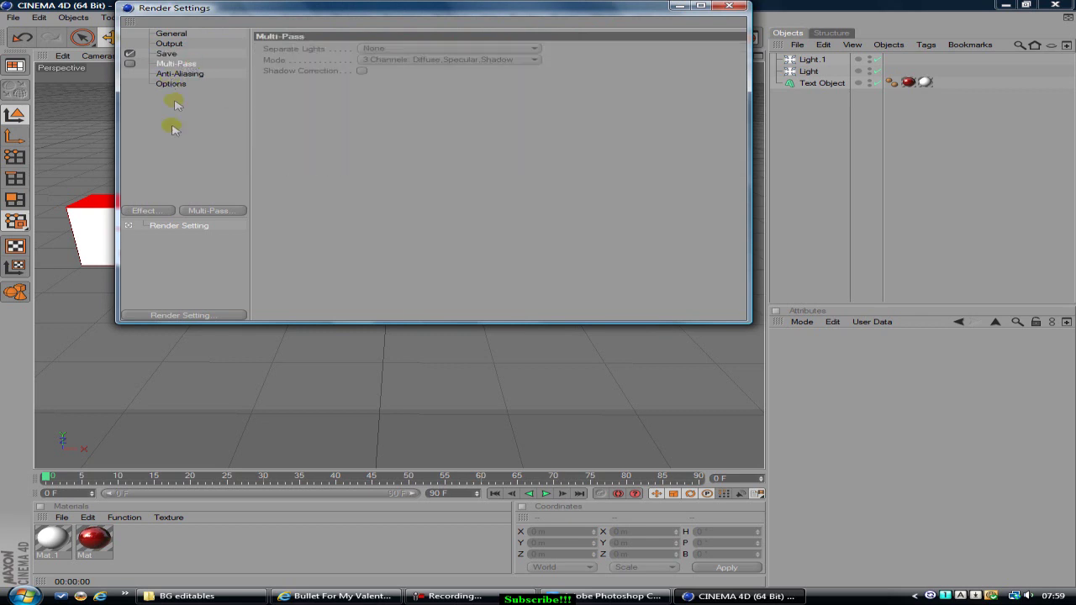
pyautogui.click(729, 6)
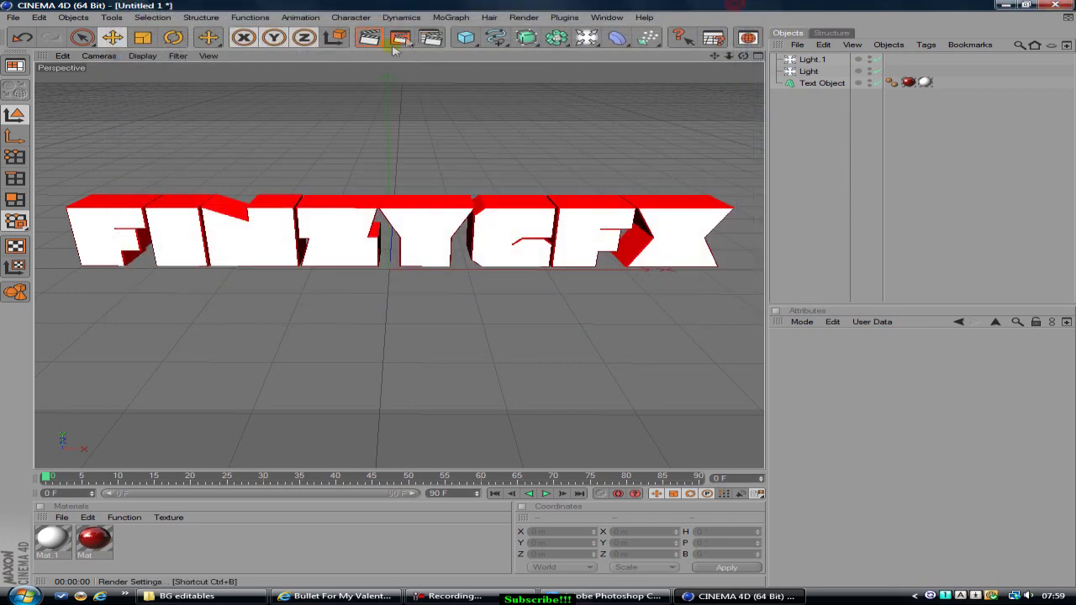
pyautogui.click(401, 37)
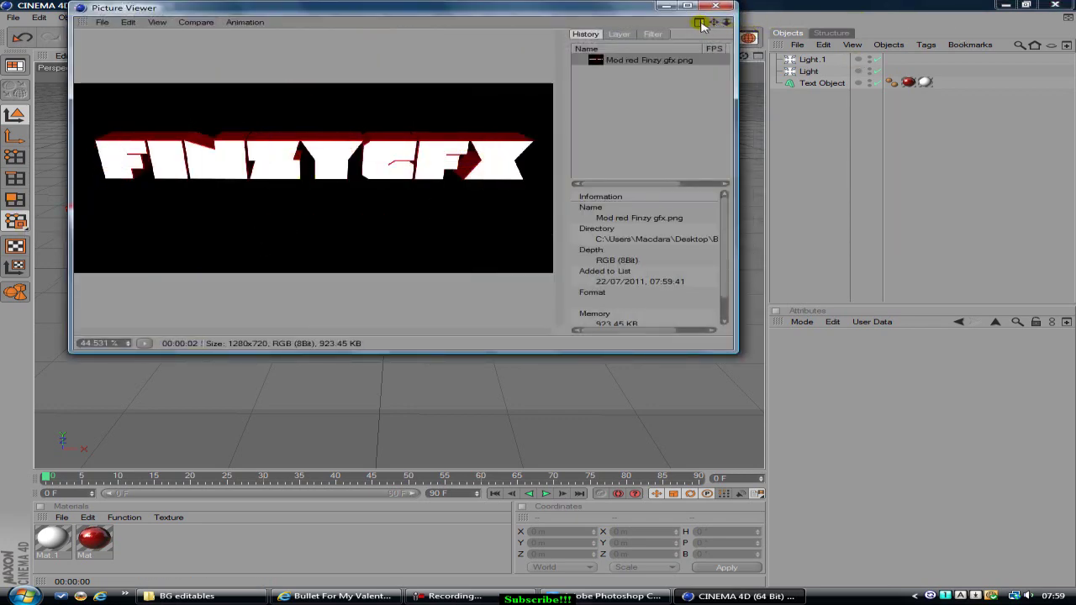
pyautogui.click(715, 7)
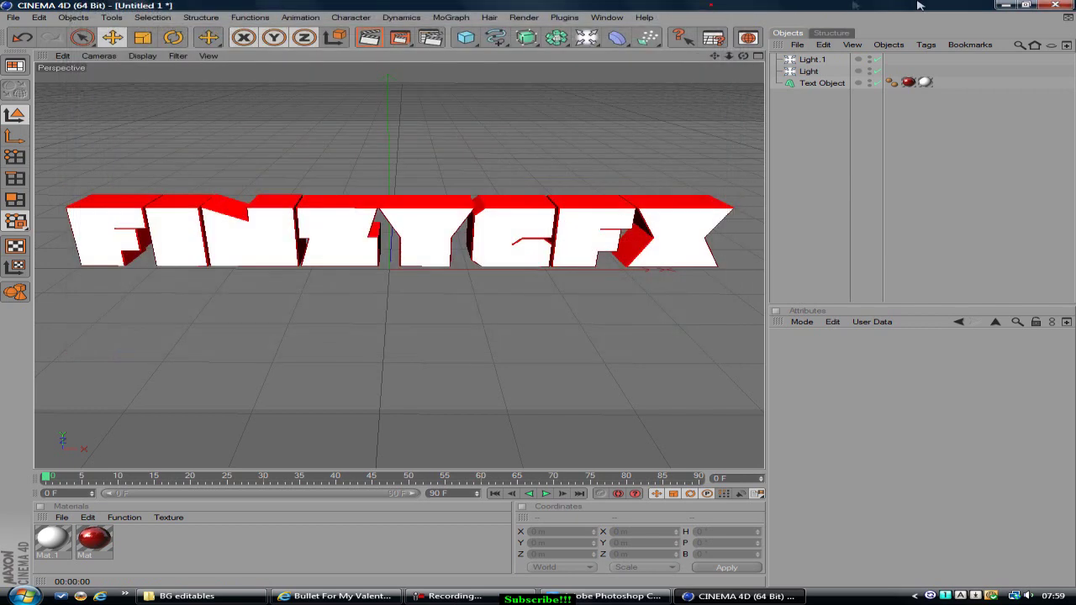
# Minimise both apps and drag EPIC.psd from the desktop into Photoshop to open it
pyautogui.click(1006, 6)
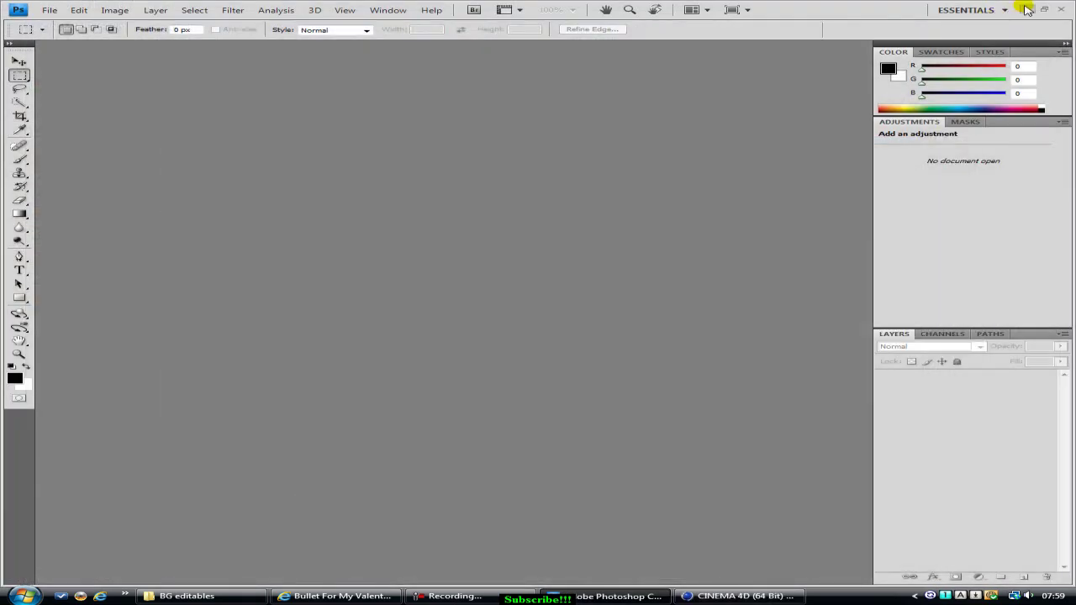
pyautogui.click(1027, 8)
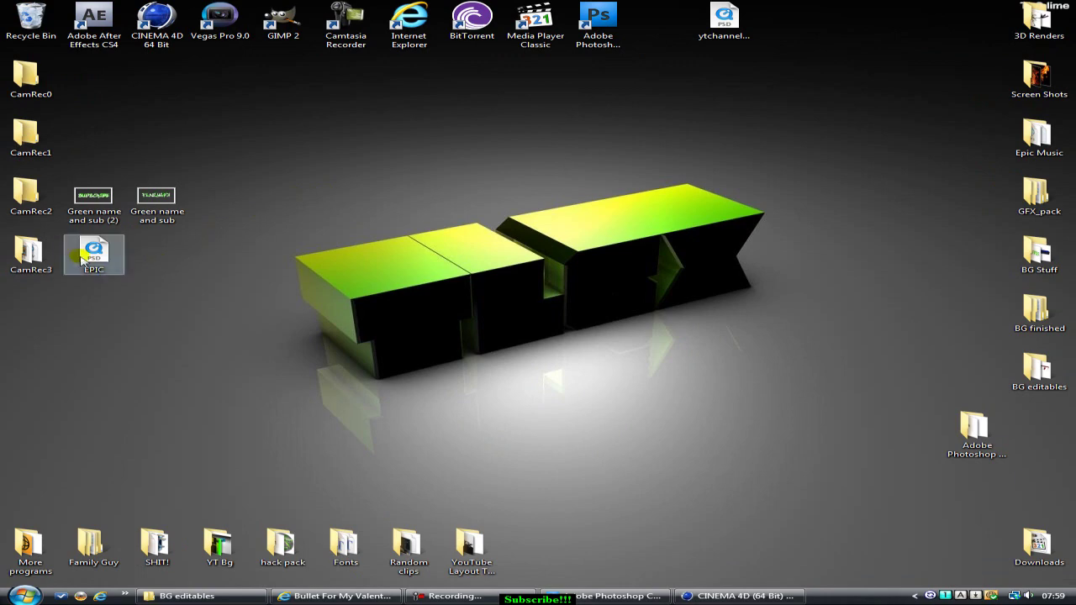
pyautogui.moveTo(84, 260); pyautogui.dragTo(603, 248)
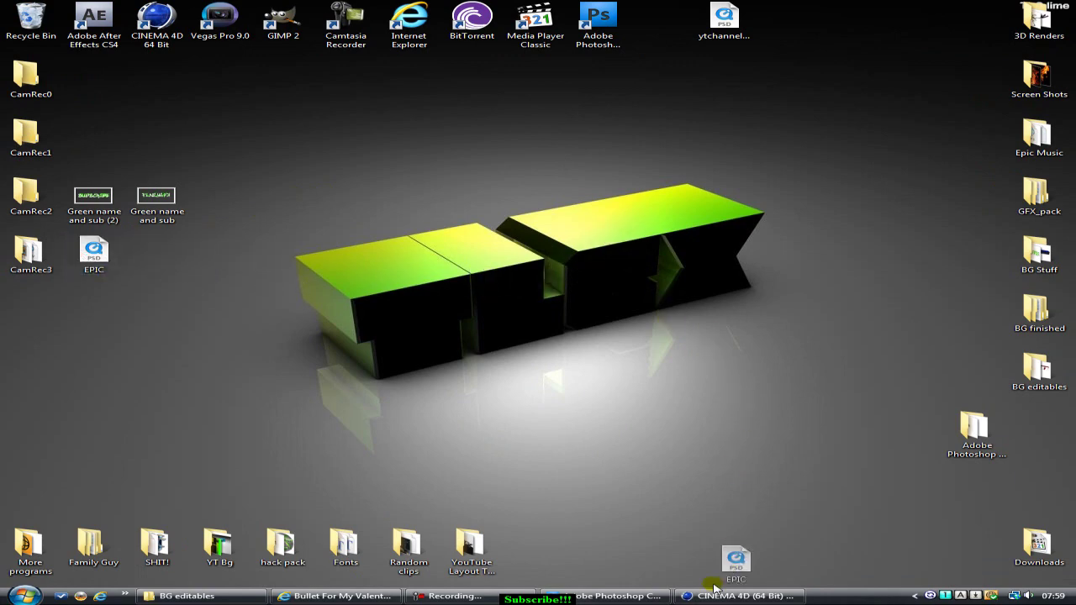
pyautogui.moveTo(713, 586); pyautogui.dragTo(264, 371)
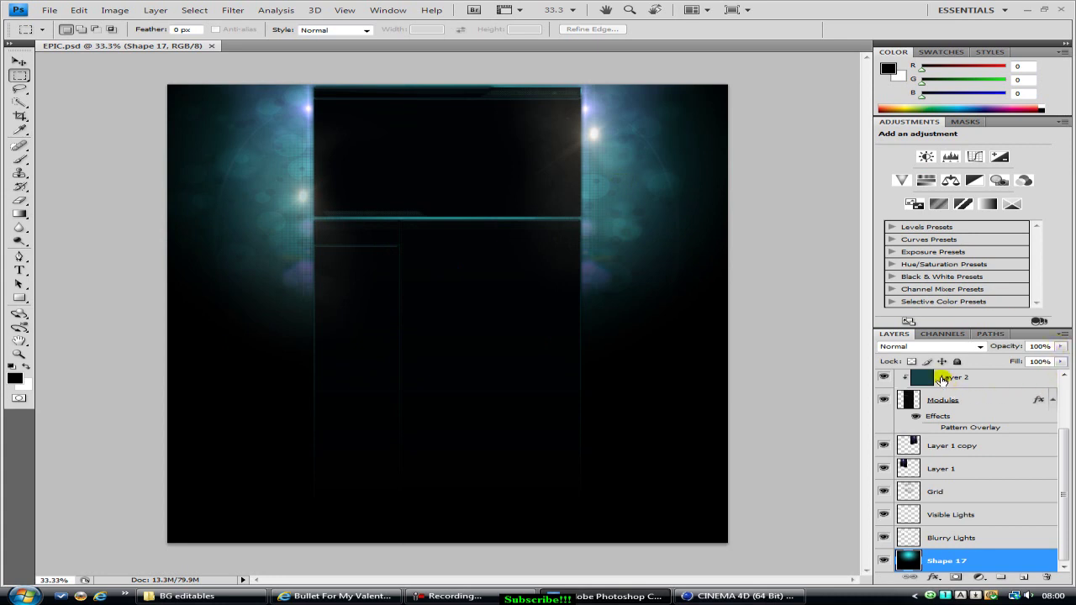
# Select Layer 2 in the EPIC layer stack
pyautogui.click(944, 379)
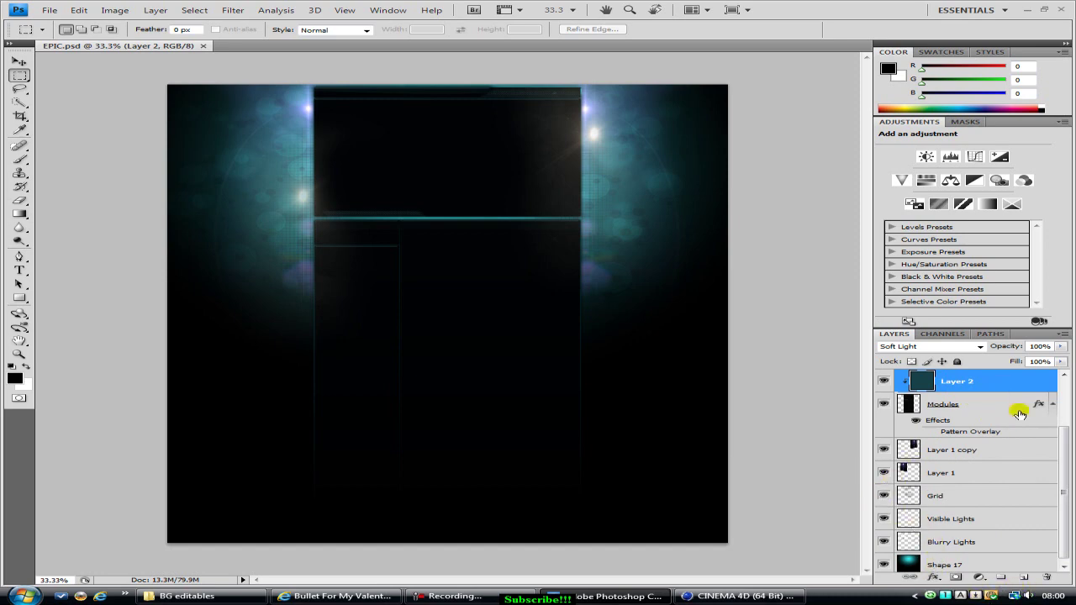
pyautogui.scroll(2, 1063, 431)
pyautogui.moveTo(1064, 431); pyautogui.dragTo(1065, 477)
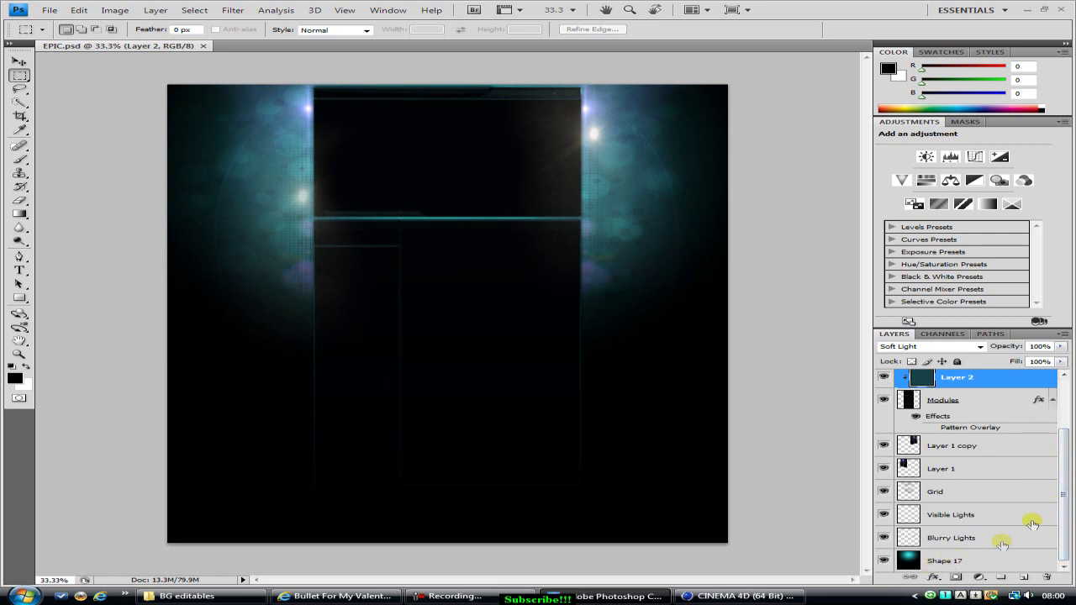
pyautogui.scroll(3, 1064, 483)
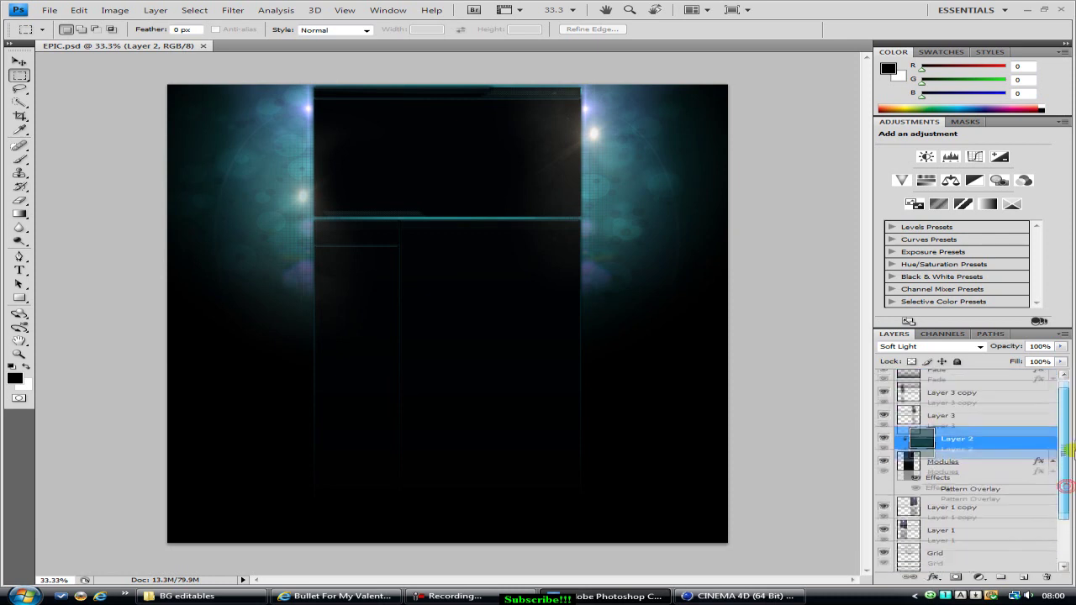
pyautogui.scroll(-3, 1063, 525)
pyautogui.click(960, 560)
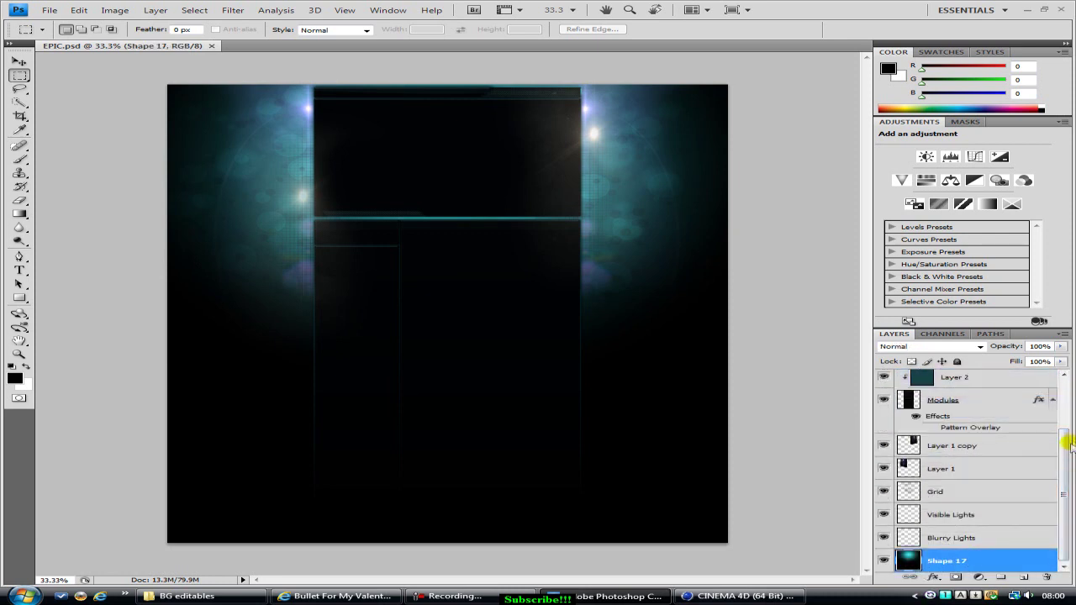
pyautogui.scroll(3, 1066, 446)
pyautogui.click(941, 452)
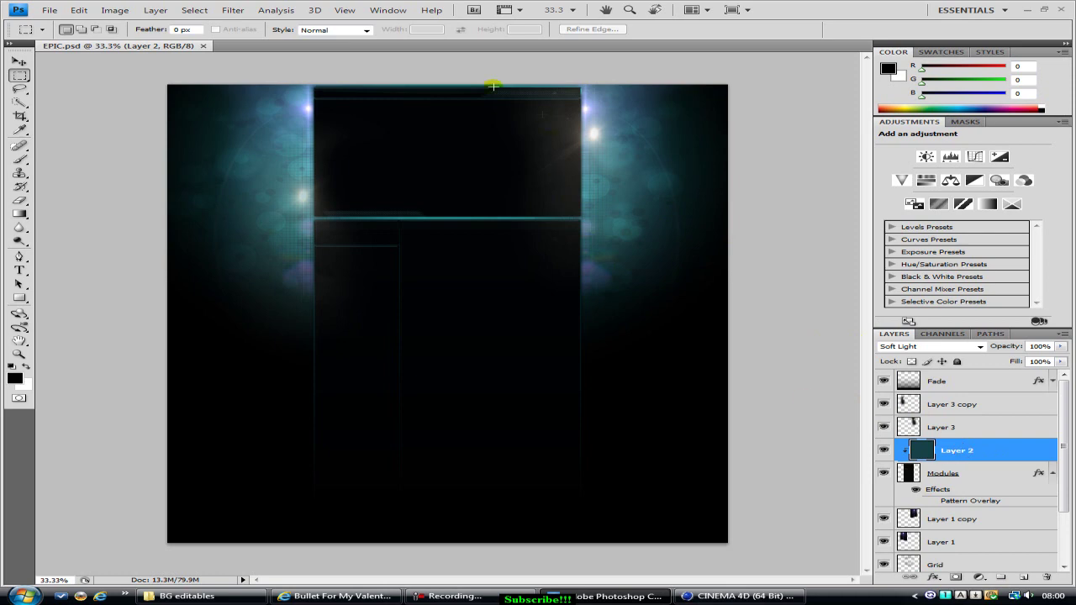
# Shift Layer 2's hue from teal to red, flatten the image, and minimise Photoshop
pyautogui.click(126, 11)
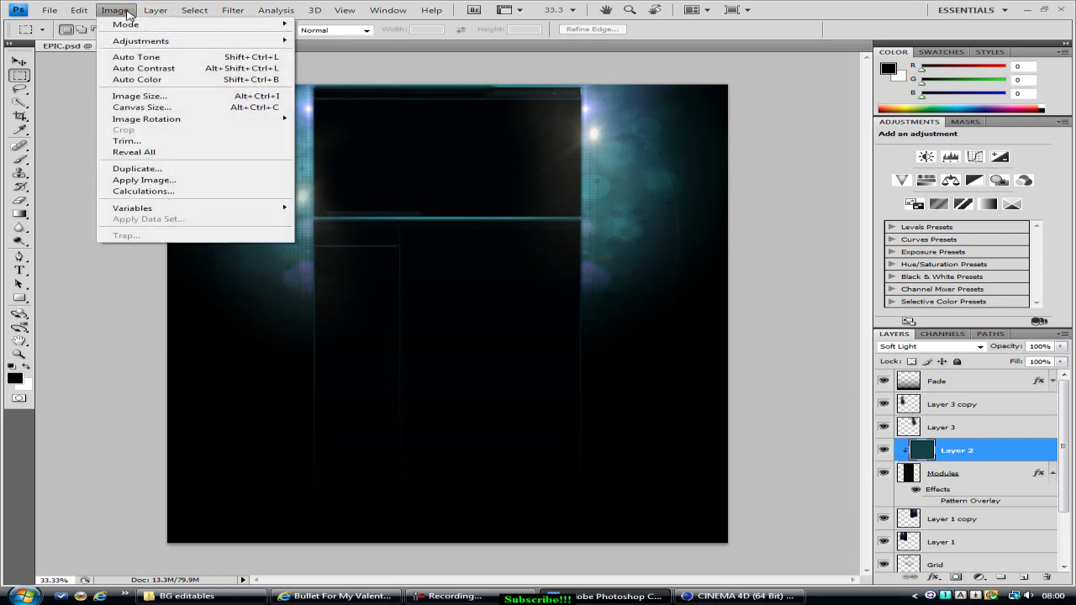
pyautogui.moveTo(144, 42)
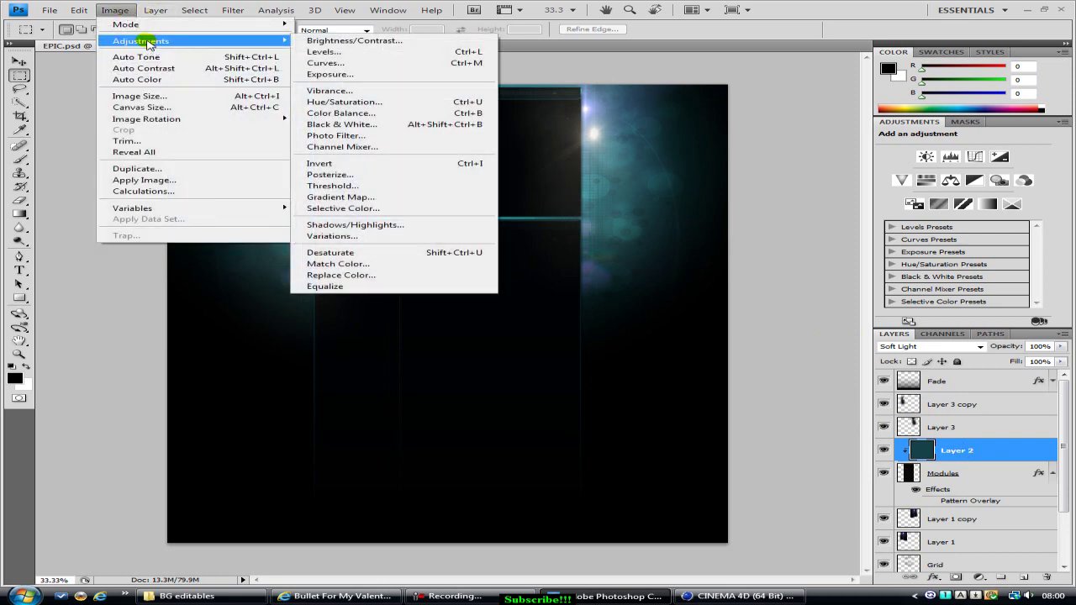
pyautogui.click(371, 104)
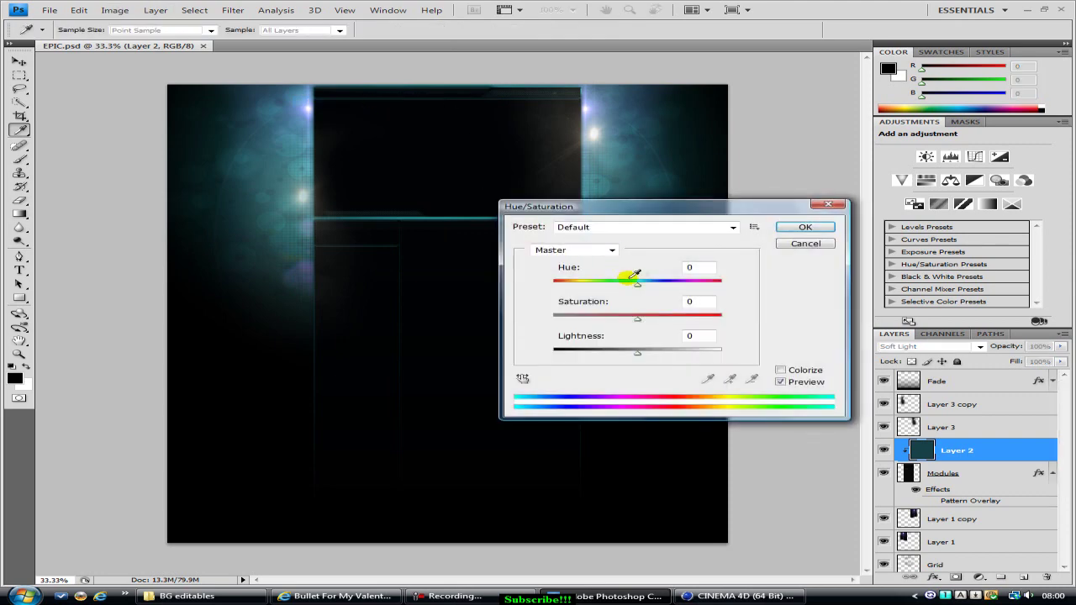
pyautogui.click(450, 596)
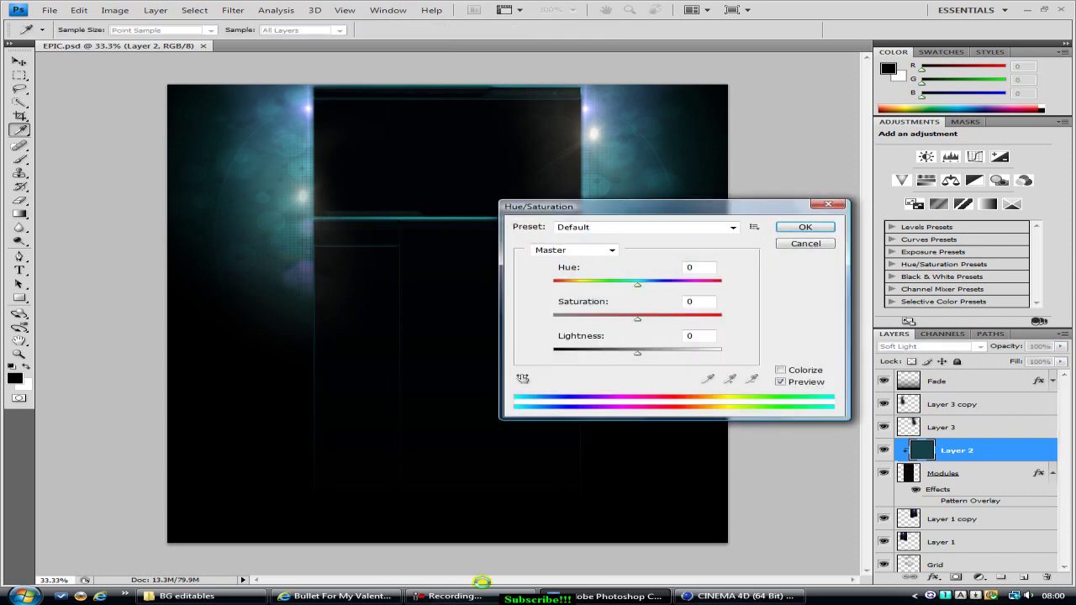
pyautogui.click(879, 543)
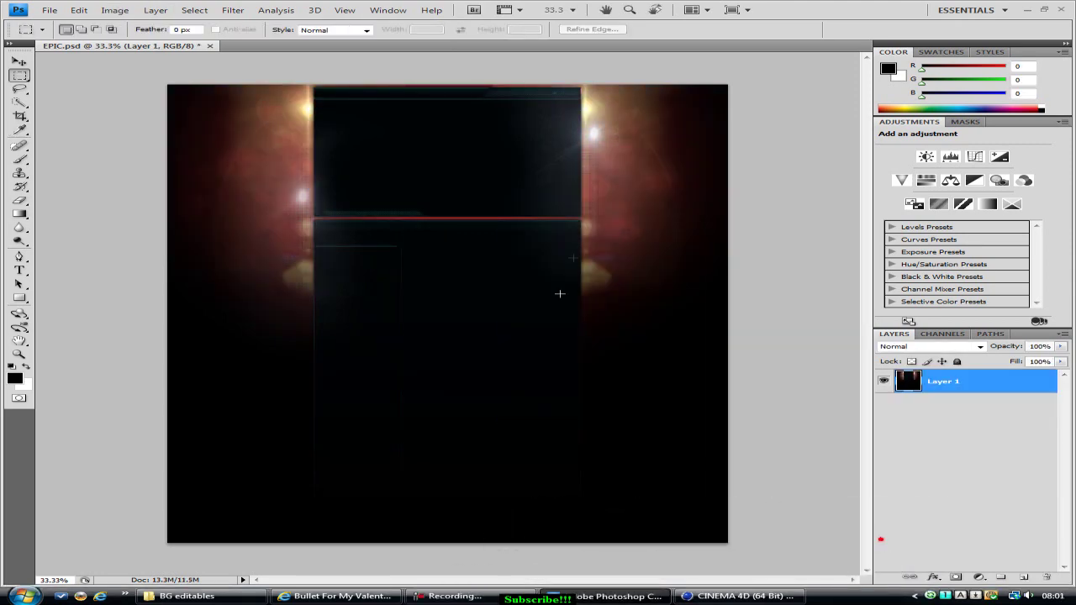
pyautogui.click(966, 454)
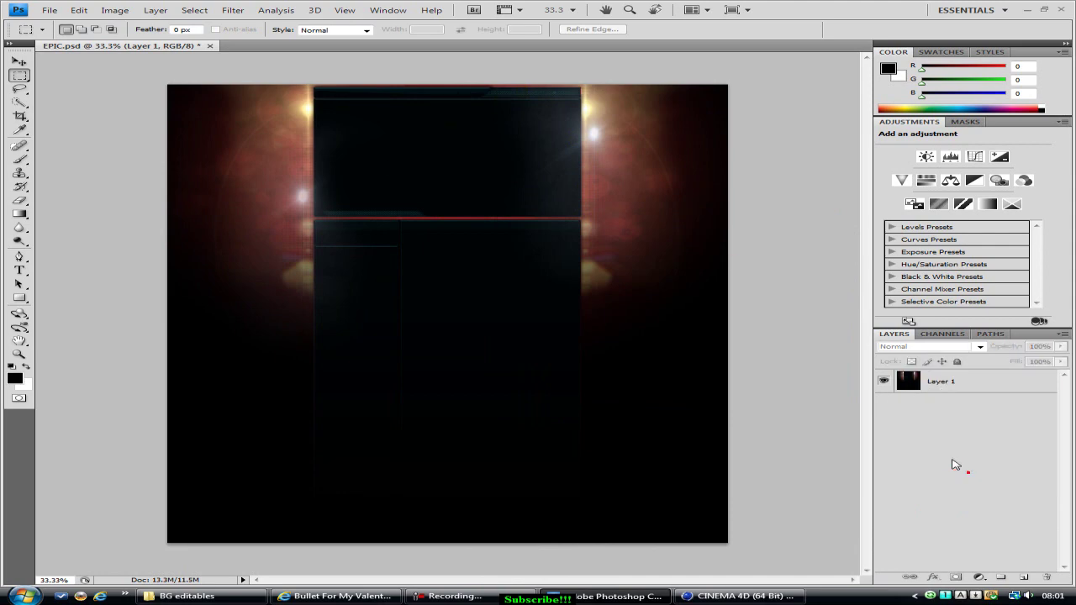
pyautogui.click(1030, 10)
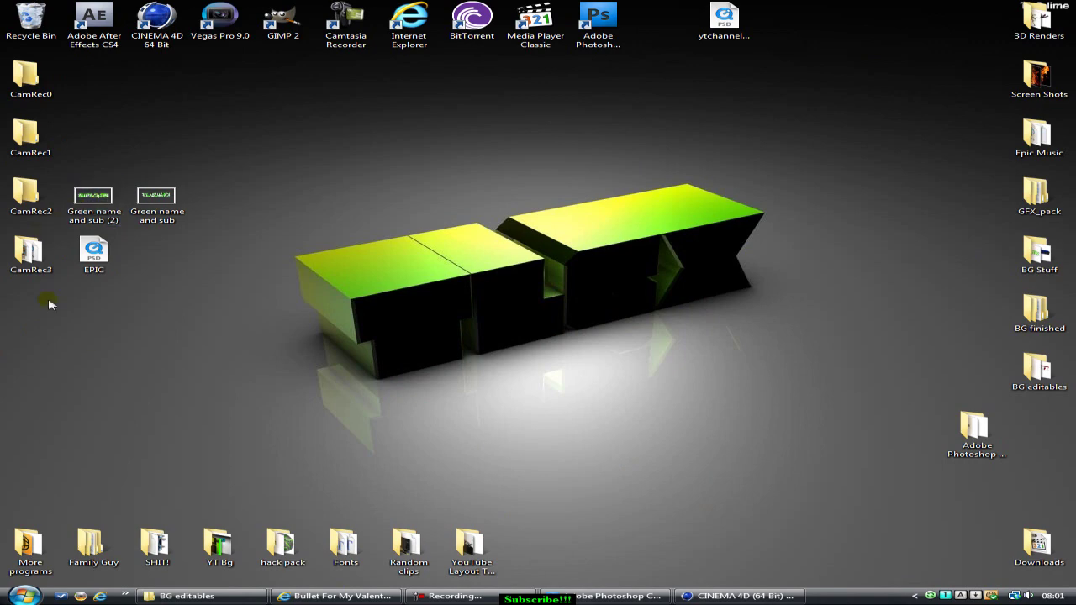
# Move the Green name and Green sub files into the BG editables folder
pyautogui.moveTo(248, 202); pyautogui.dragTo(1049, 376)
pyautogui.moveTo(975, 427); pyautogui.dragTo(1039, 428)
pyautogui.click(670, 414)
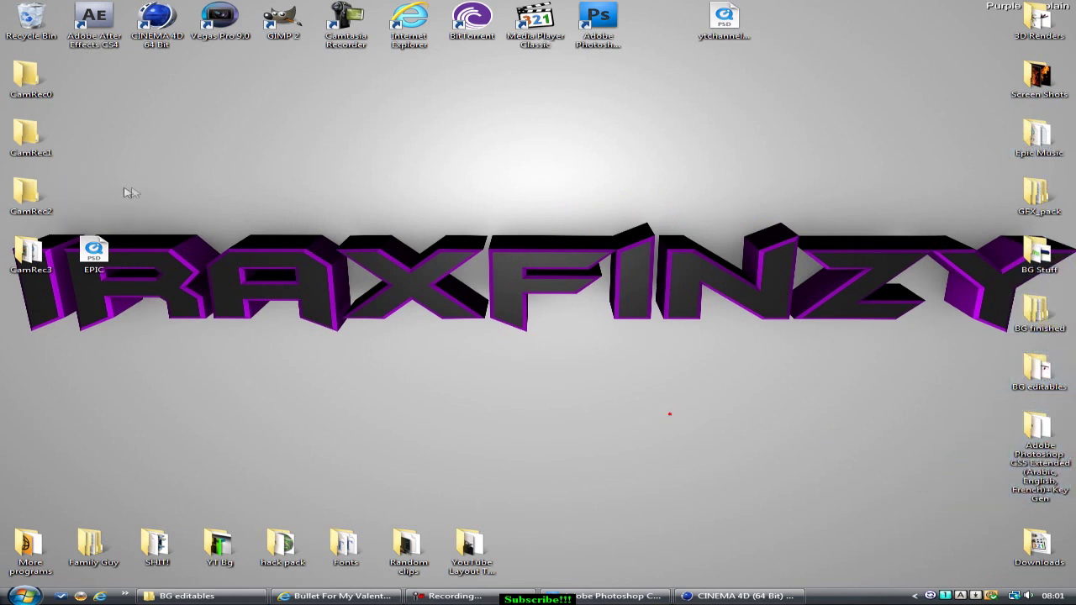
# Open BG editables and drag Mod red Finzy gfx into Photoshop
pyautogui.moveTo(95, 250); pyautogui.dragTo(600, 311)
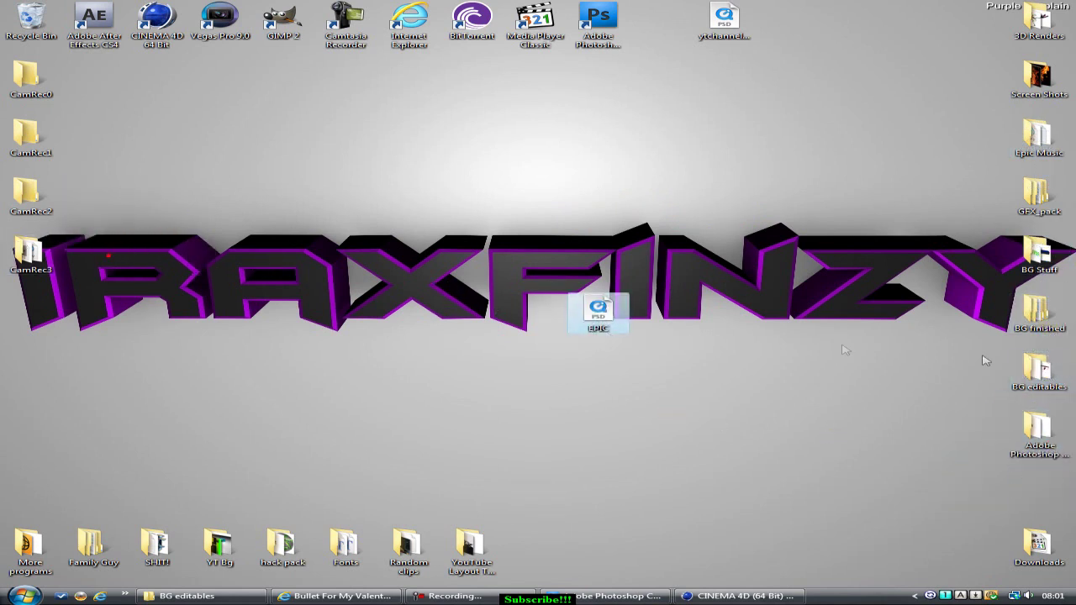
pyautogui.doubleClick(1047, 378)
pyautogui.moveTo(493, 285); pyautogui.dragTo(289, 279)
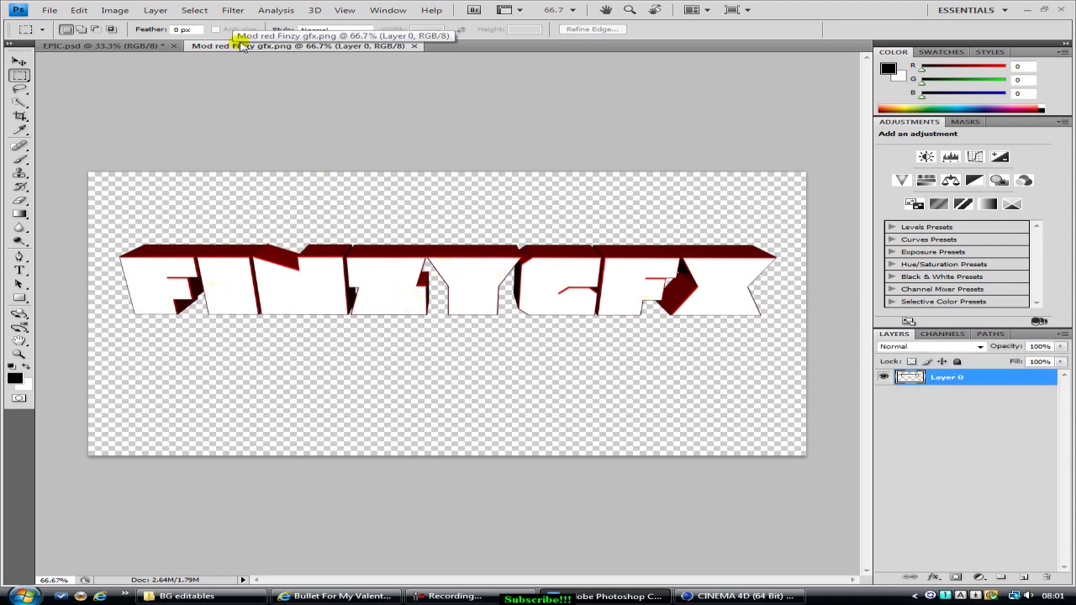
# Float the Mod red Finzy gfx document, select all, and place the text onto EPIC as Layer 2
pyautogui.moveTo(241, 48); pyautogui.dragTo(491, 145)
pyautogui.hotkey('ctrl', 'a')
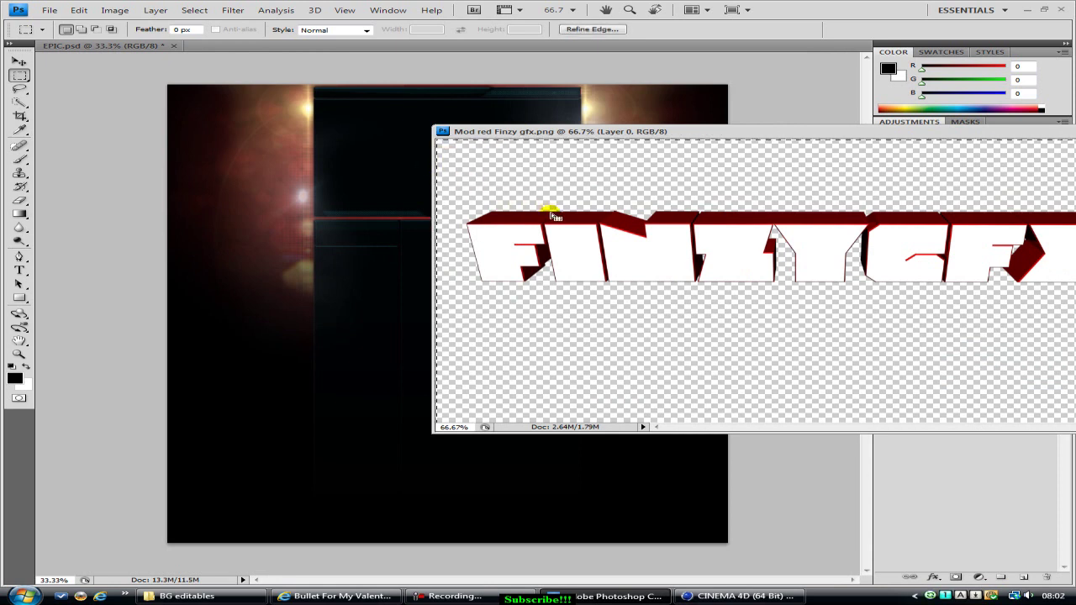
pyautogui.click(578, 247)
pyautogui.click(454, 595)
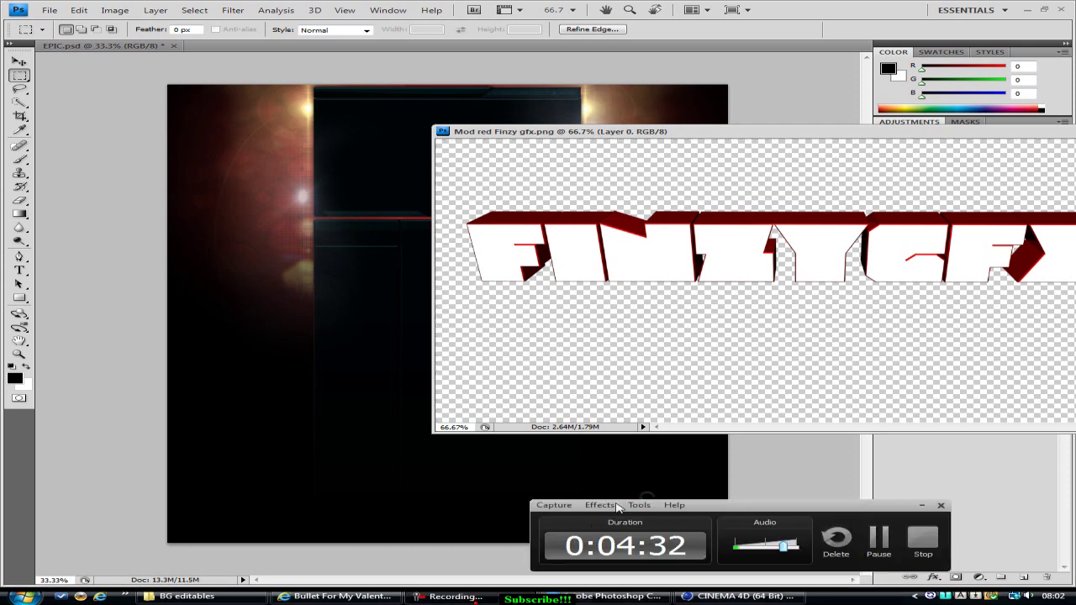
pyautogui.click(880, 543)
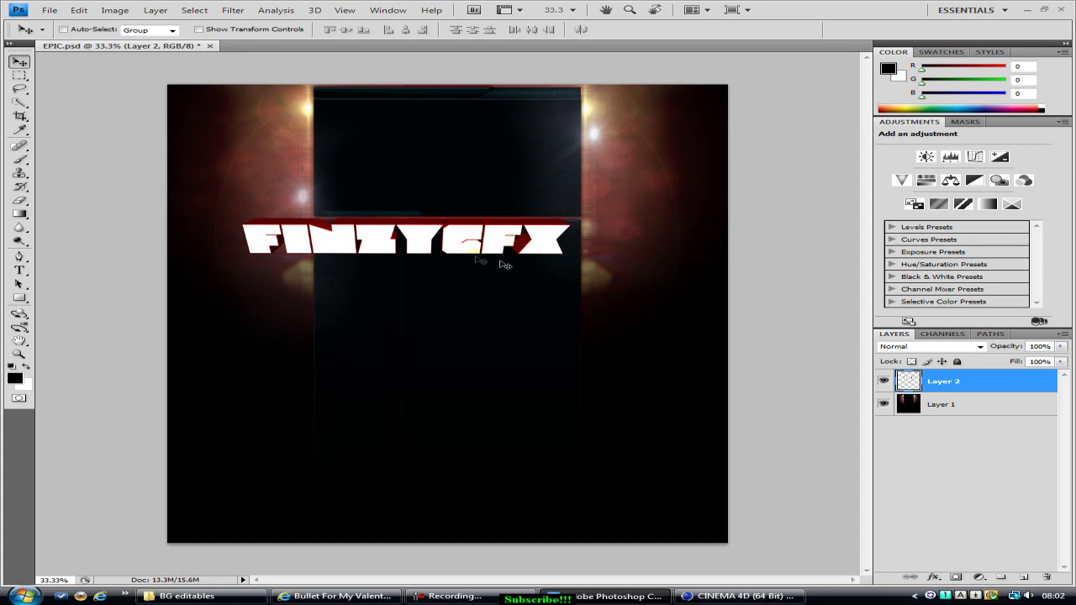
pyautogui.click(966, 389)
# Rotate the FiNzYGFX text -89.8° and scale it to about 58–60%
pyautogui.hotkey('ctrl', 't')
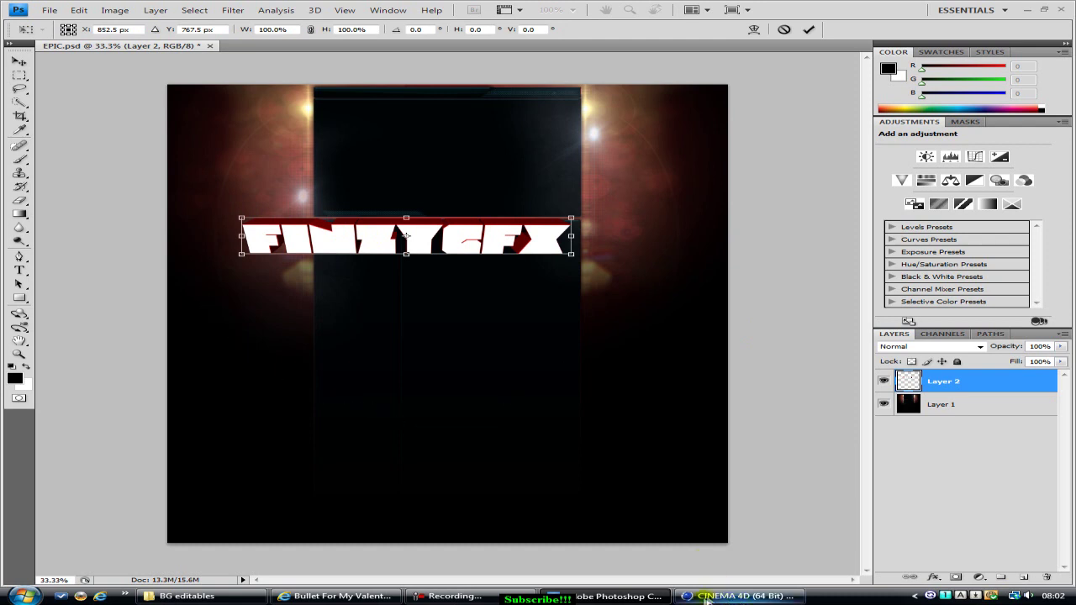
pyautogui.click(454, 596)
pyautogui.click(881, 542)
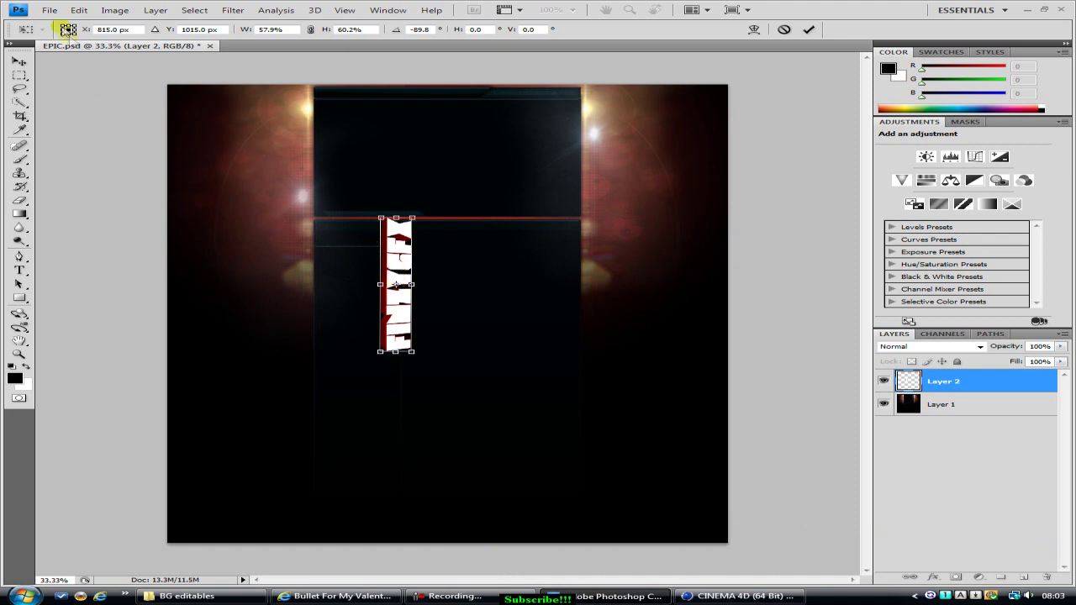
pyautogui.click(20, 61)
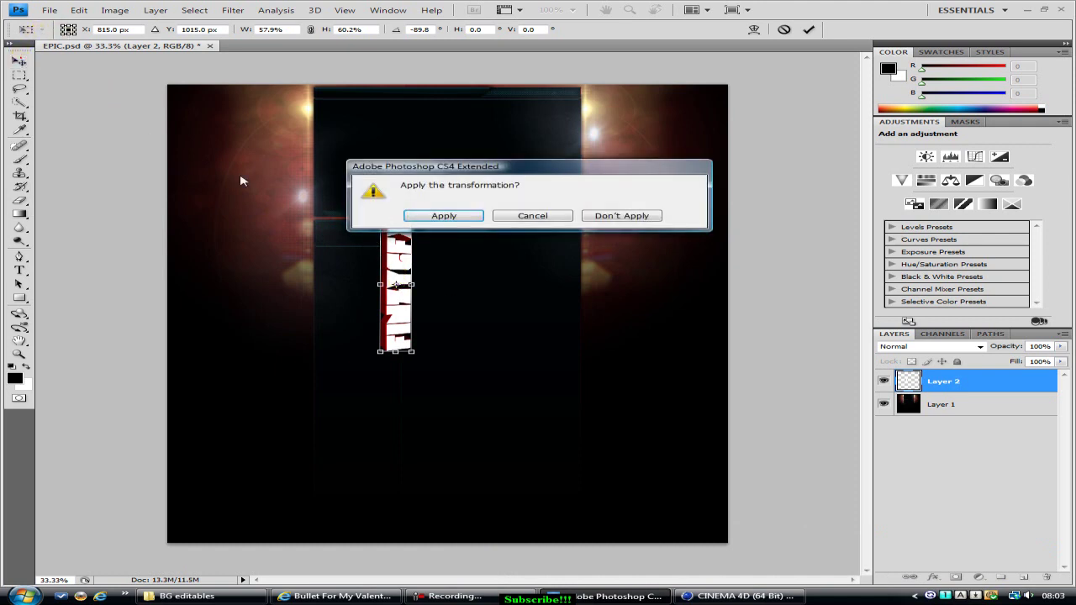
pyautogui.click(437, 216)
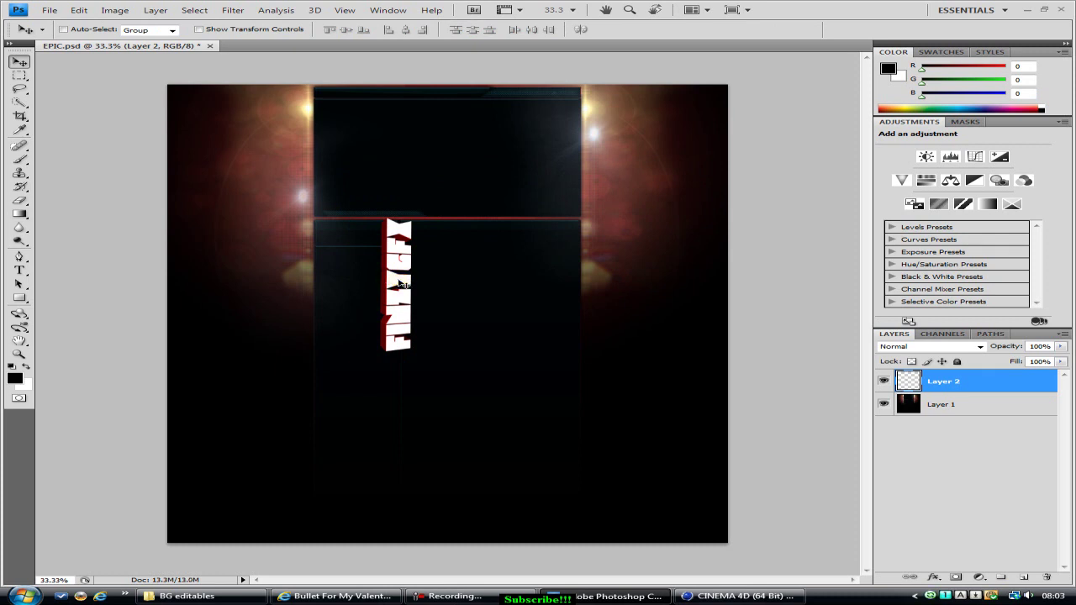
# Move the vertical text to the top left beside the header panel
pyautogui.click(757, 596)
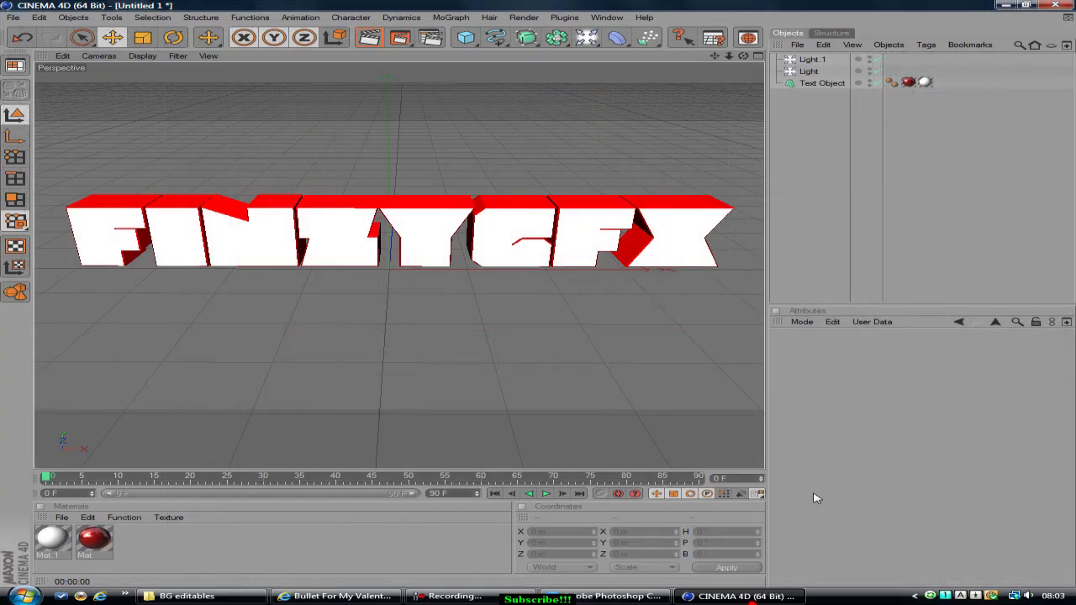
pyautogui.click(757, 596)
pyautogui.press('F9')
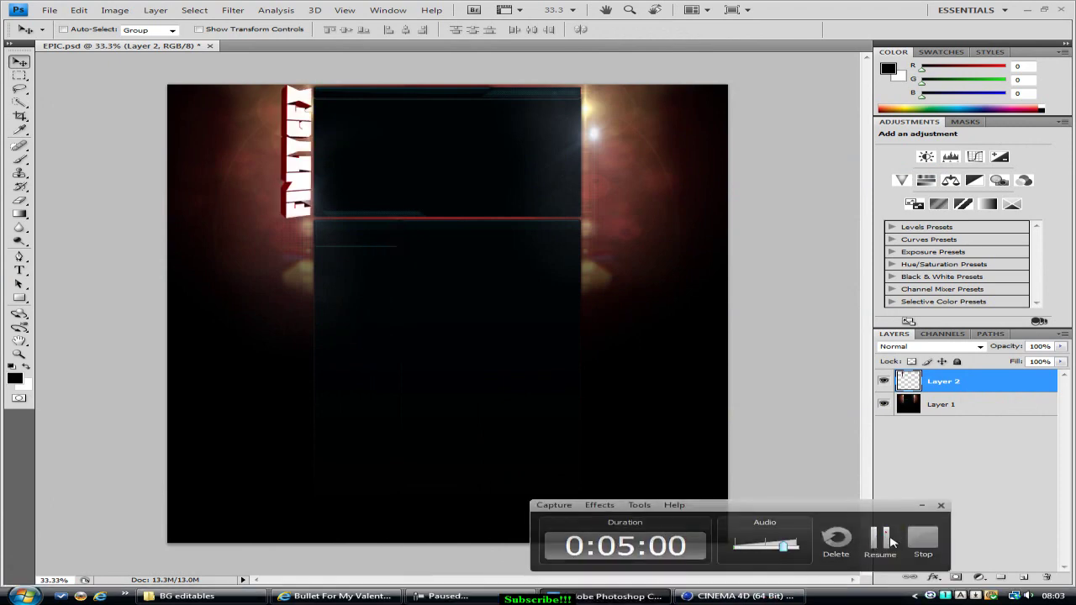
pyautogui.click(886, 535)
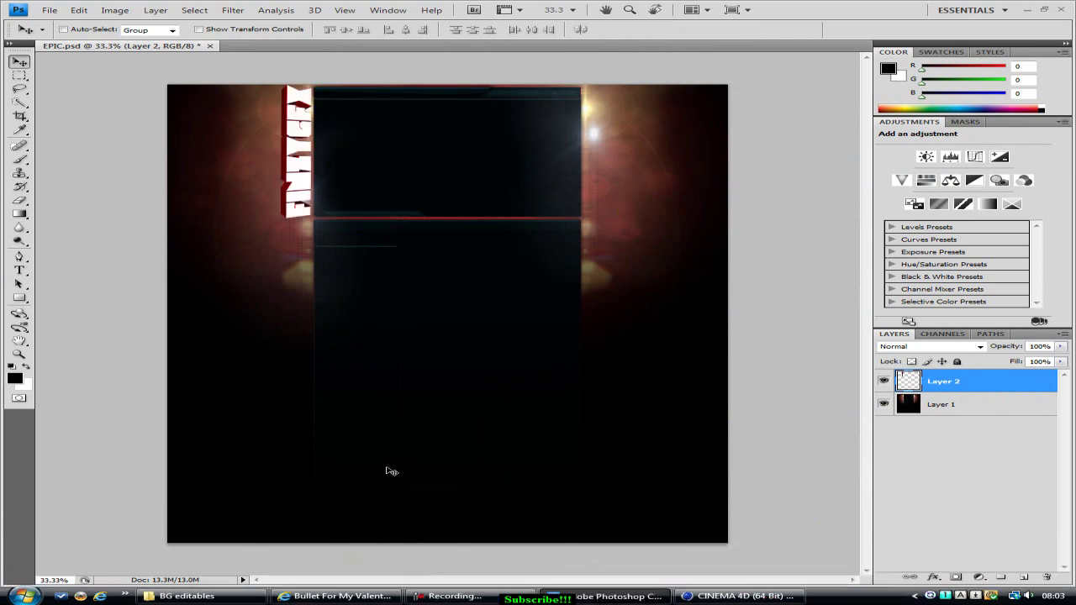
# Minimise Photoshop and BG editables, and return the EPIC icon to the left column
pyautogui.click(1028, 10)
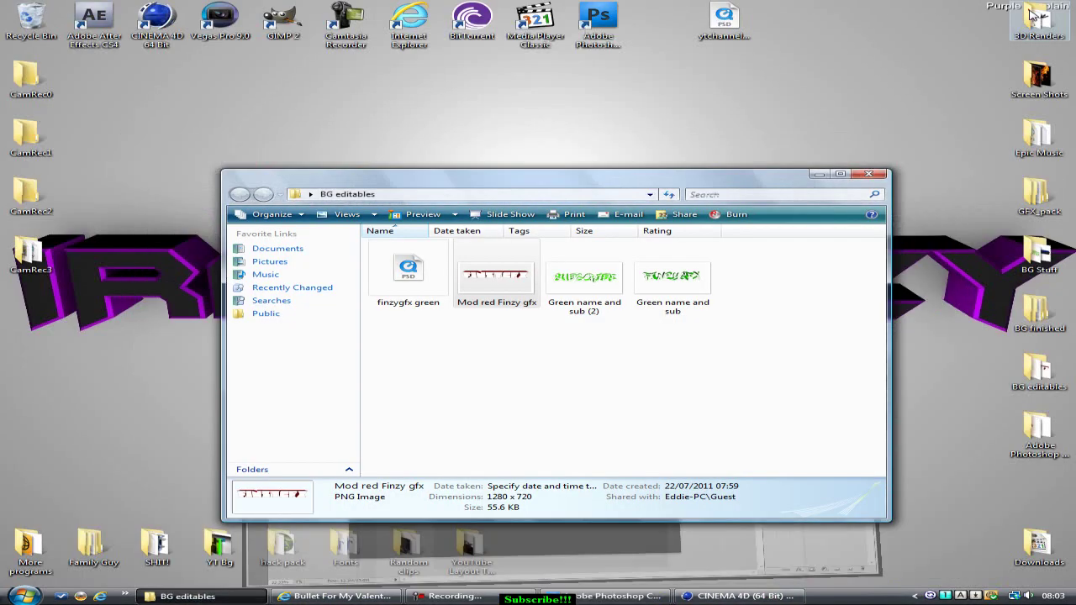
pyautogui.click(819, 175)
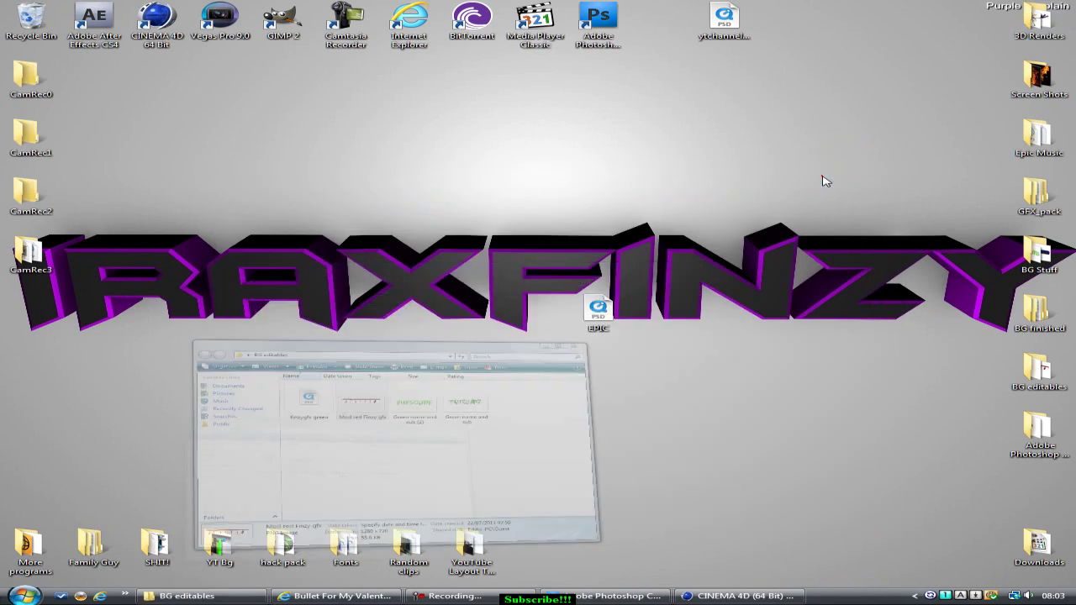
pyautogui.moveTo(631, 324); pyautogui.dragTo(12, 319)
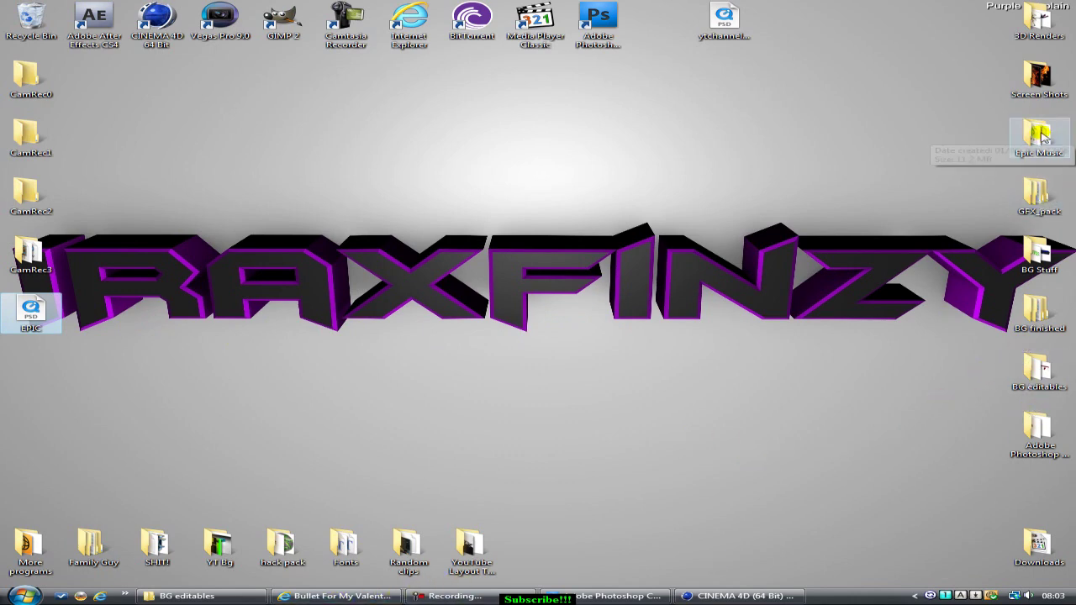
# Move flare_00000 from Screen Shots > Flares onto the desktop and close the folder
pyautogui.doubleClick(1057, 82)
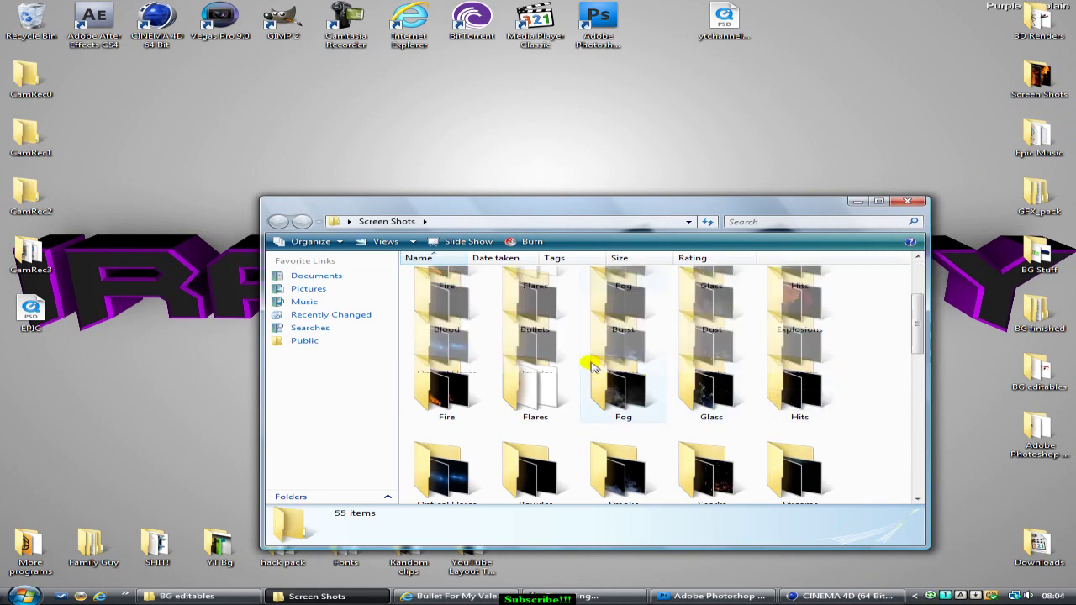
pyautogui.scroll(-3, 593, 364)
pyautogui.scroll(3, 713, 376)
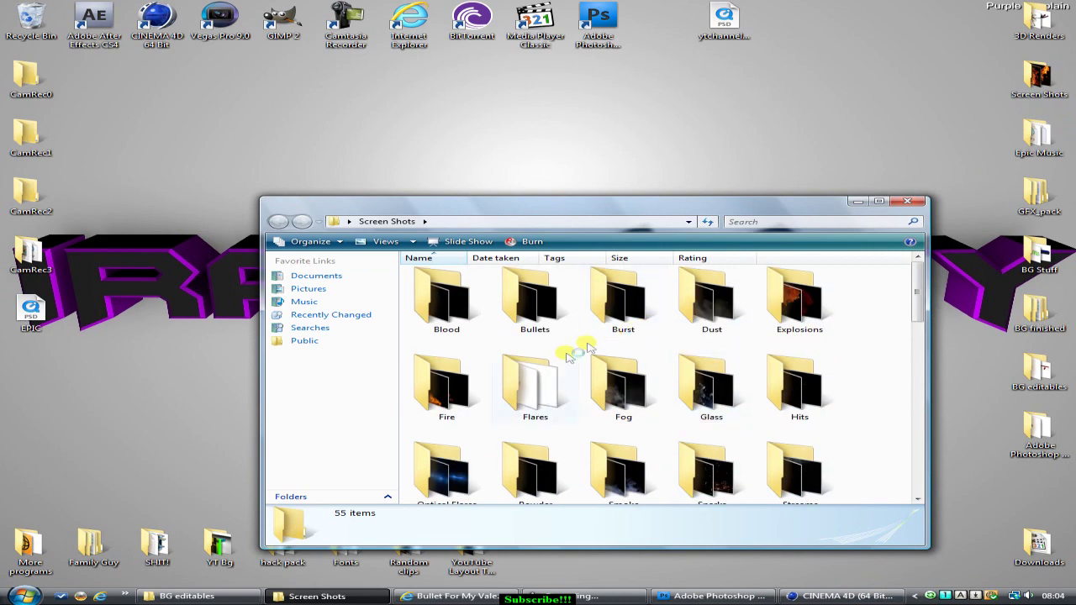
pyautogui.doubleClick(530, 387)
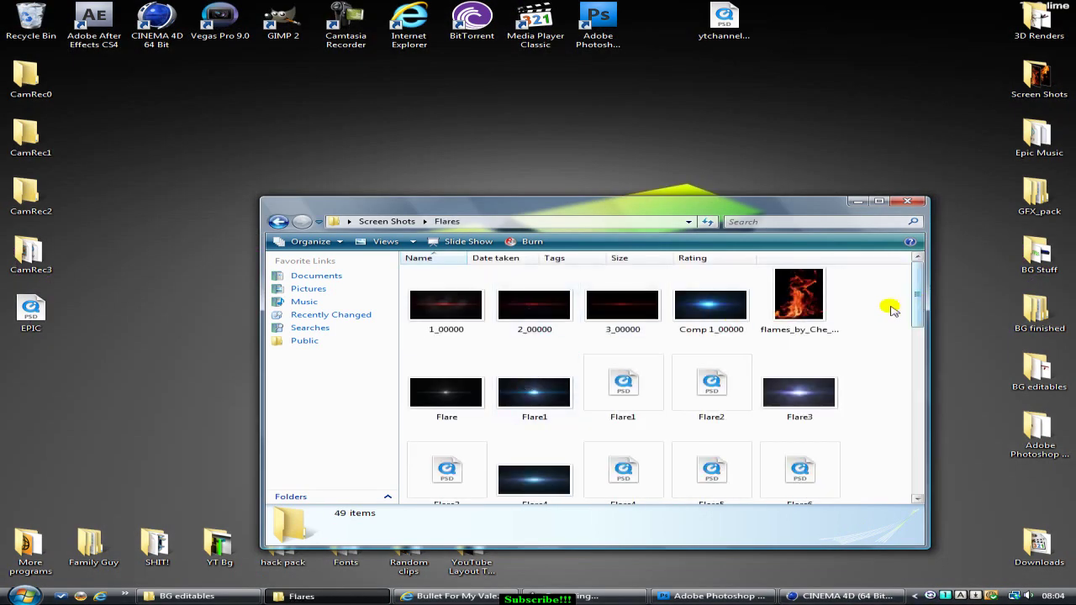
pyautogui.scroll(-3, 790, 336)
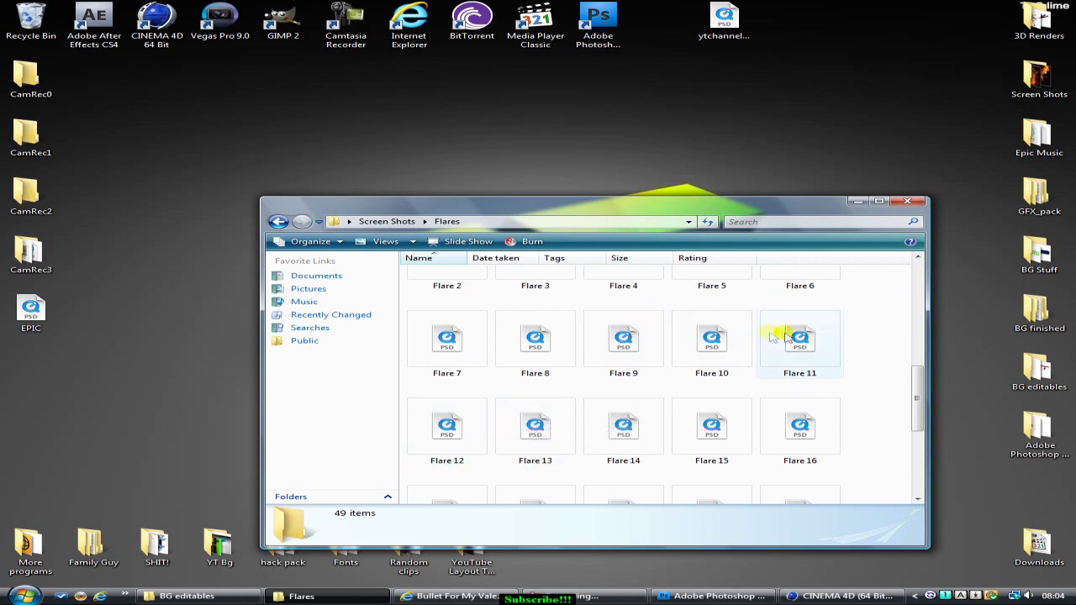
pyautogui.scroll(-3, 790, 333)
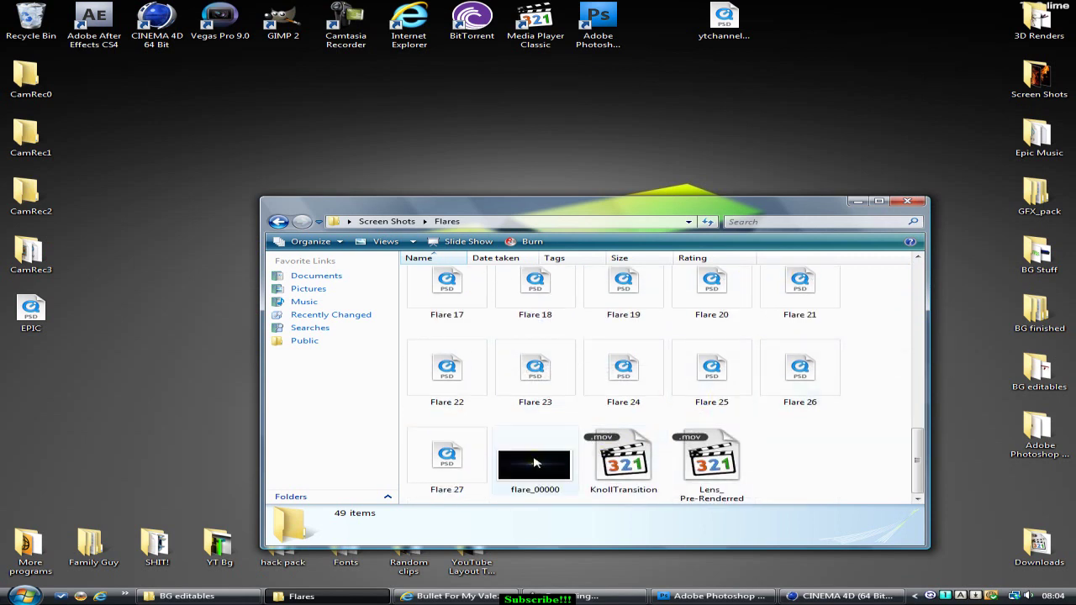
pyautogui.moveTo(535, 462); pyautogui.dragTo(204, 320)
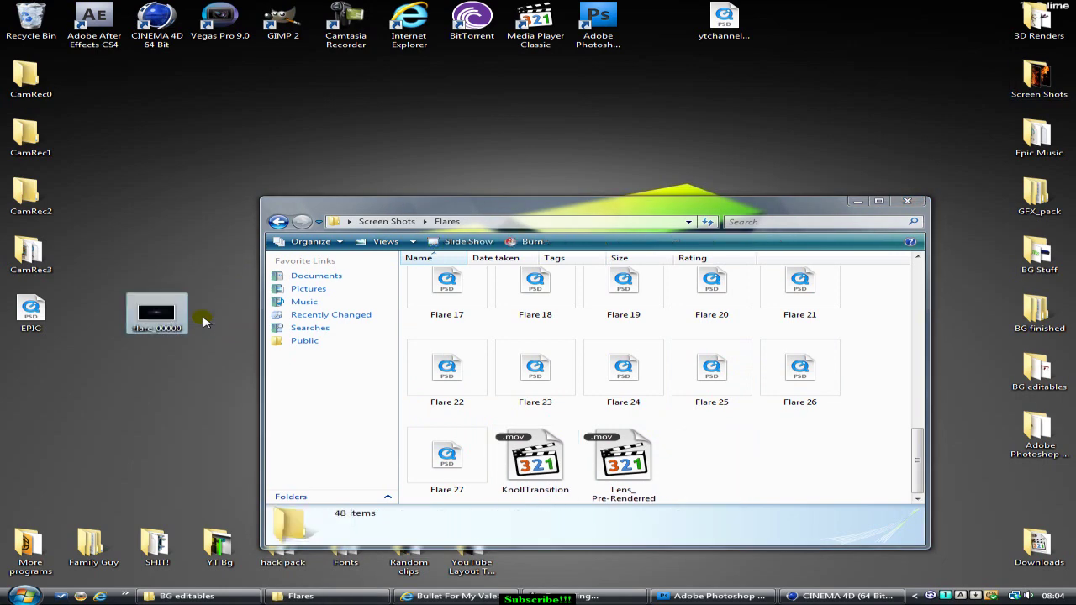
pyautogui.click(907, 200)
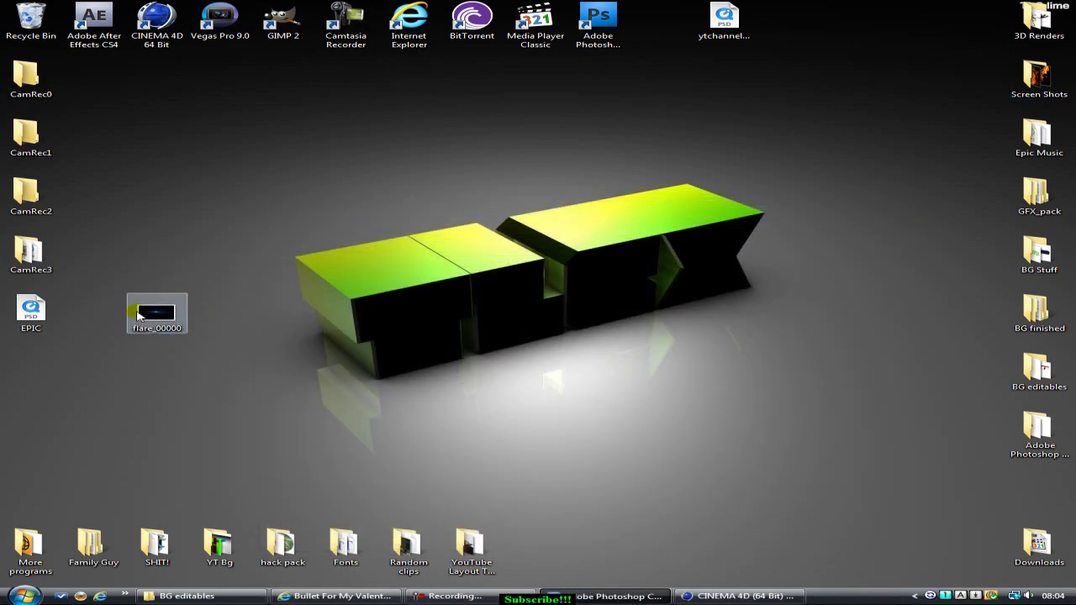
# Open flare_00000 in its own Photoshop window and paste it into EPIC.psd as Layer 3
pyautogui.moveTo(139, 316); pyautogui.dragTo(452, 278)
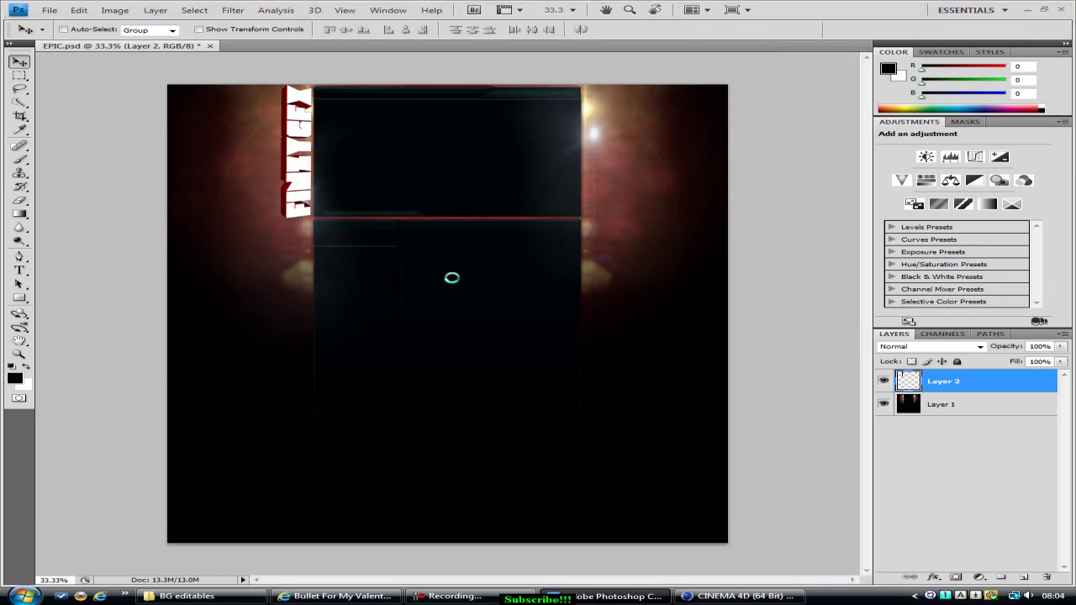
pyautogui.moveTo(274, 46); pyautogui.dragTo(489, 157)
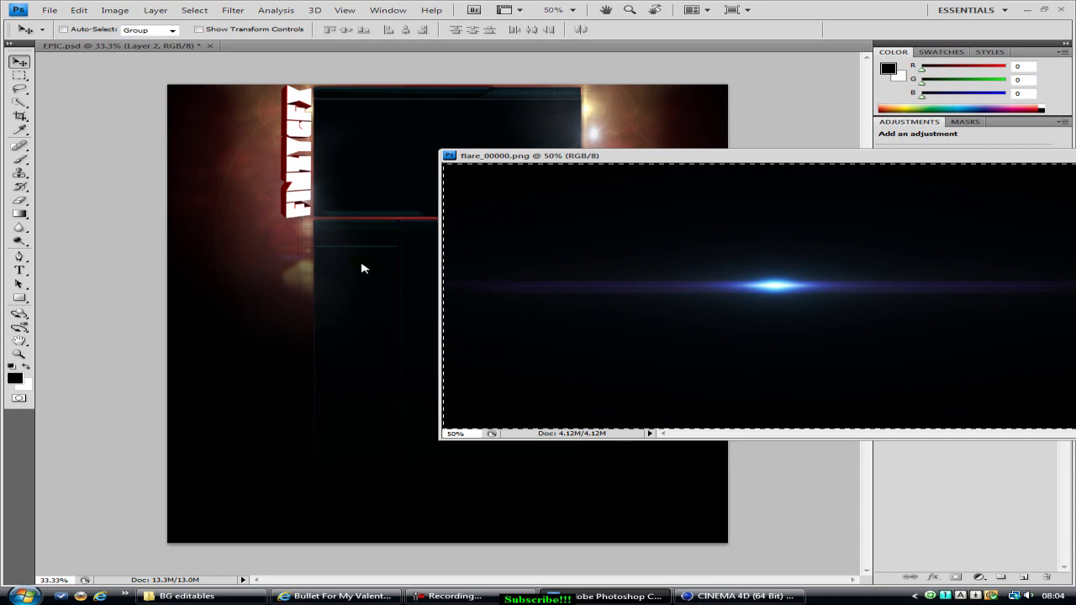
pyautogui.moveTo(589, 599)
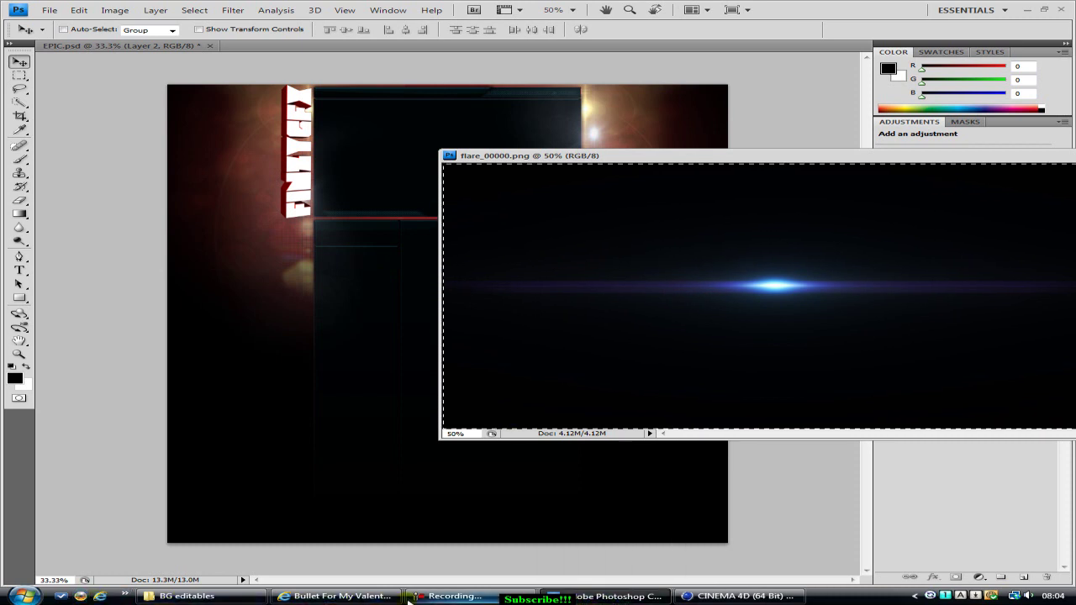
pyautogui.click(454, 596)
pyautogui.click(879, 542)
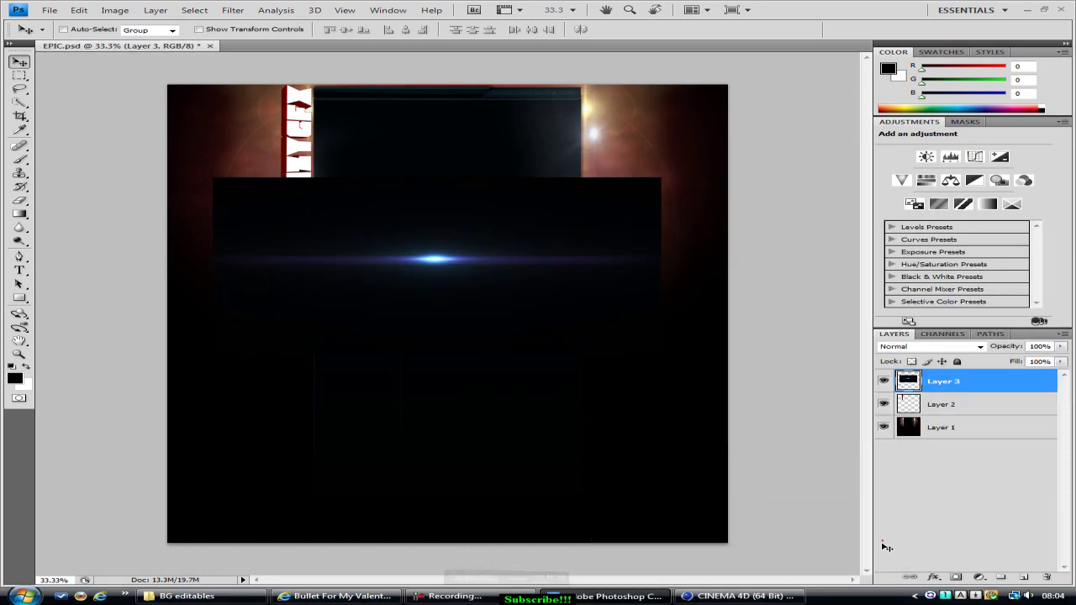
# Set Layer 3 to Screen blending and erase the flare's unwanted parts
pyautogui.click(980, 346)
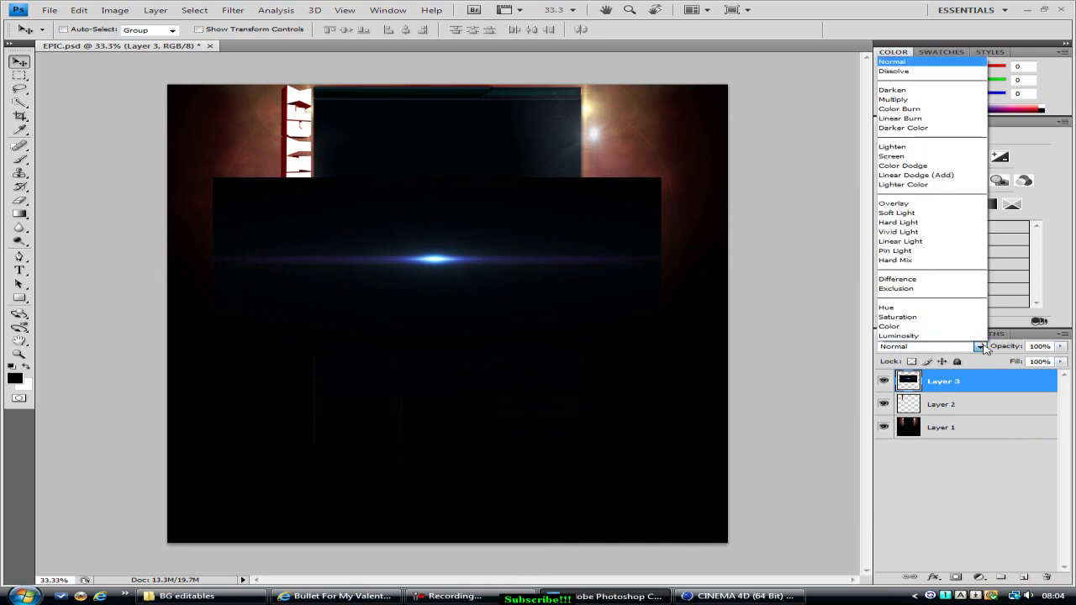
pyautogui.click(901, 157)
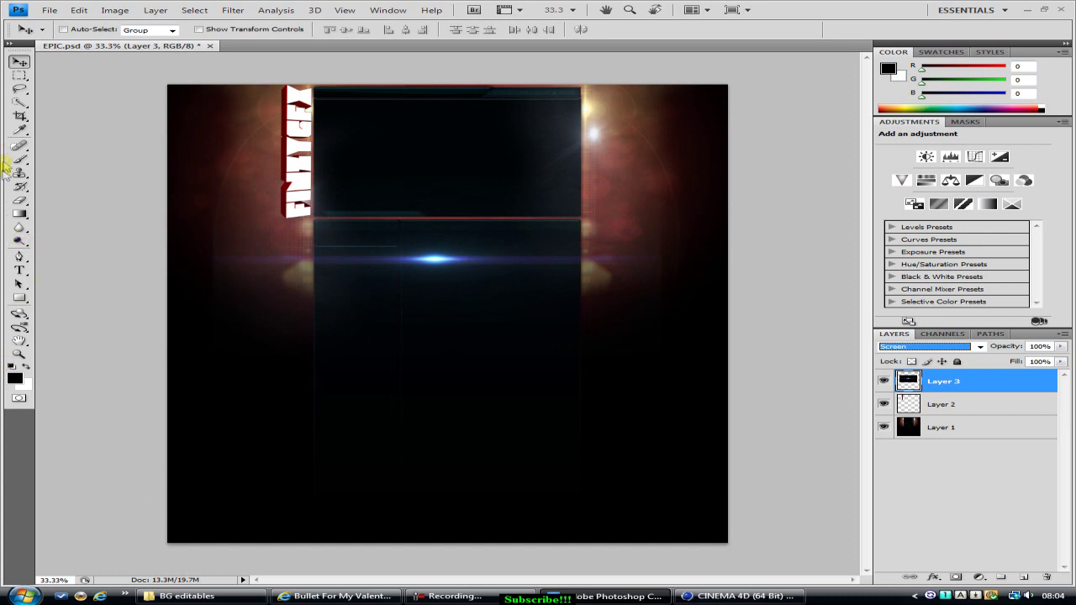
pyautogui.click(19, 199)
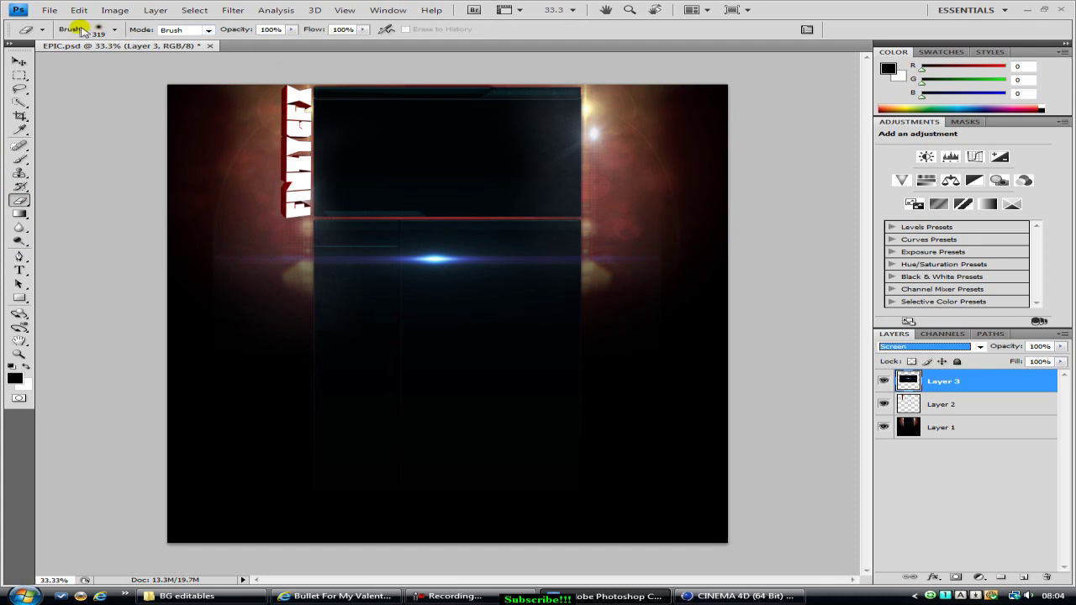
pyautogui.click(331, 185)
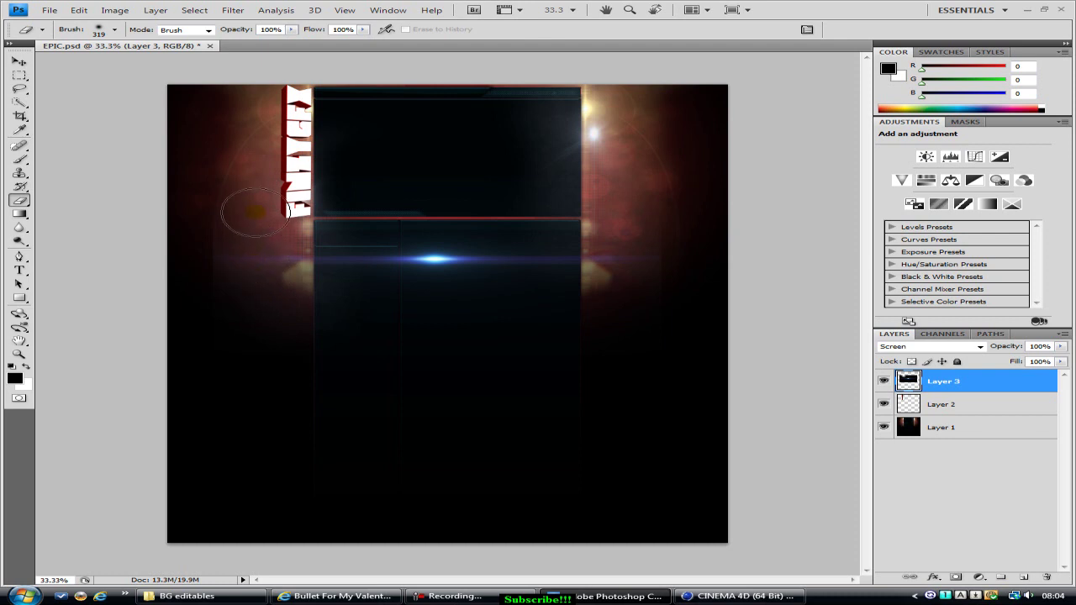
pyautogui.click(947, 383)
pyautogui.click(483, 597)
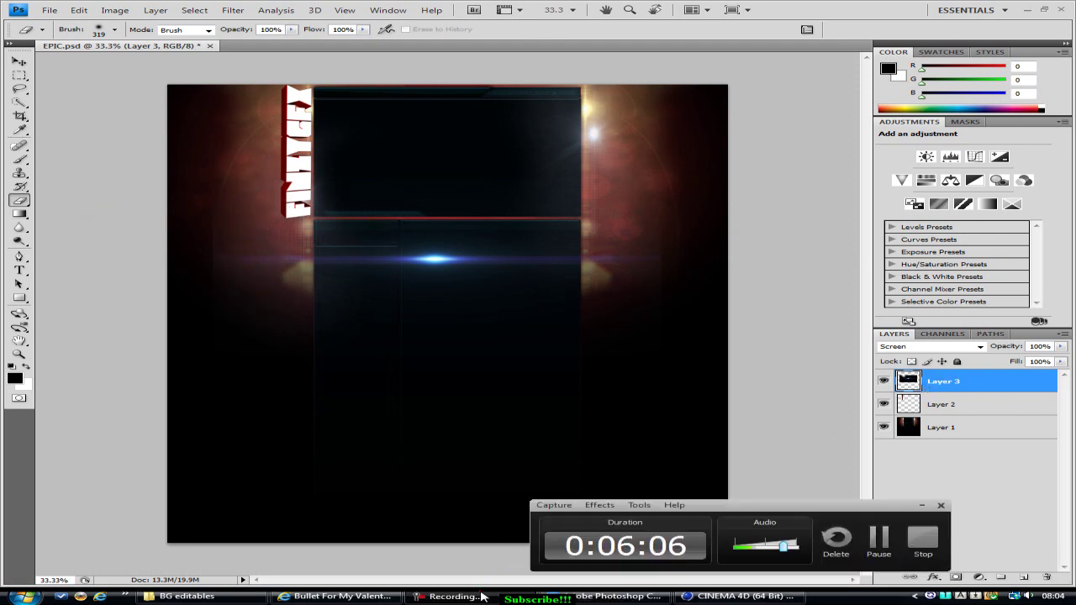
pyautogui.click(879, 542)
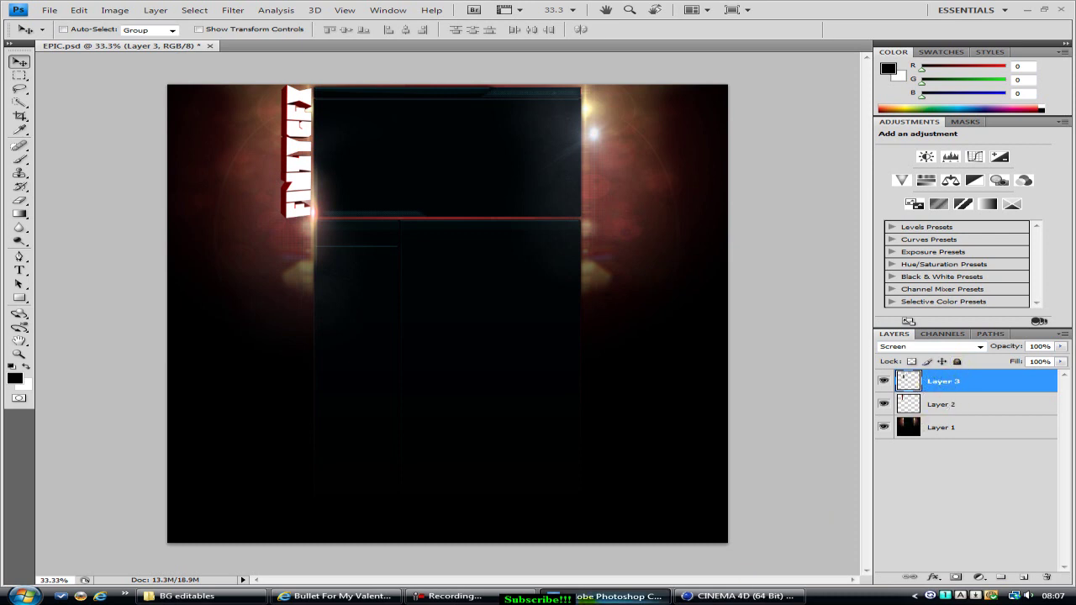
# Duplicate Layer 3 into Layer 3 copy, then minimise Photoshop to the desktop
pyautogui.click(450, 596)
pyautogui.click(863, 538)
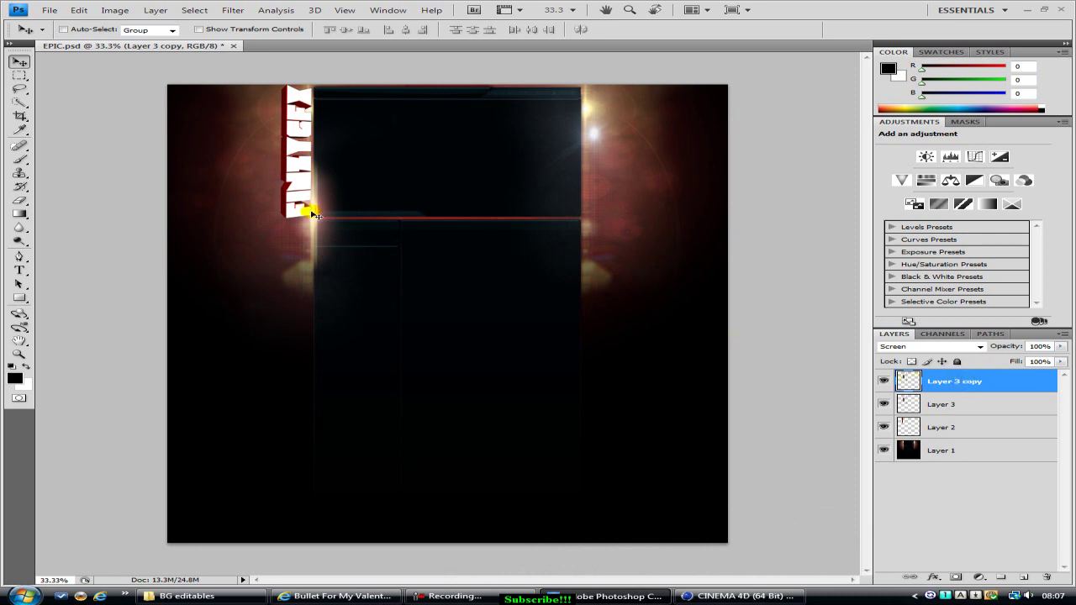
pyautogui.click(450, 596)
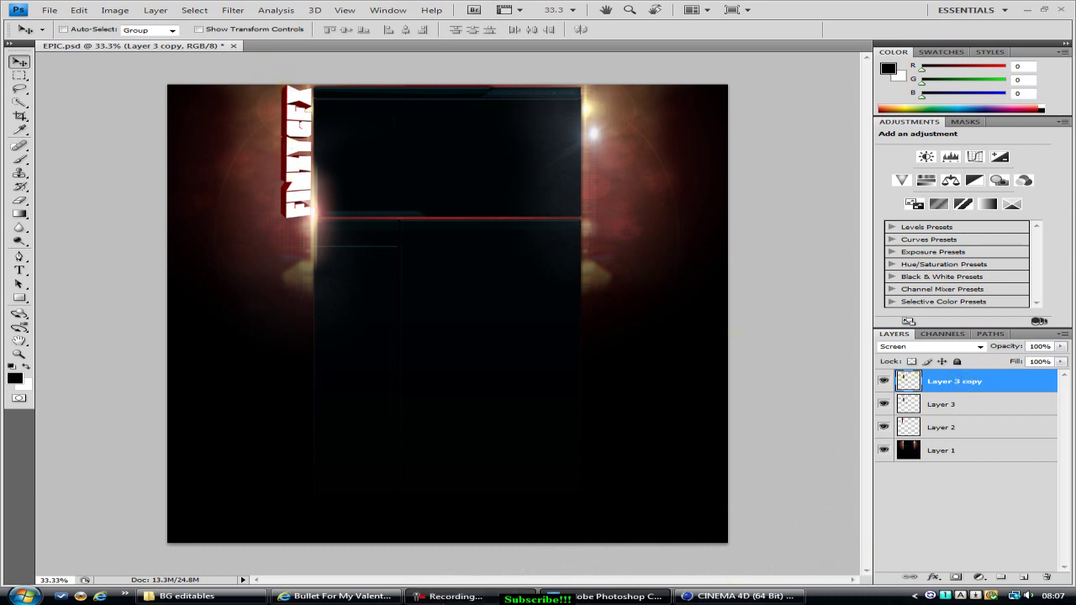
pyautogui.press('F9')
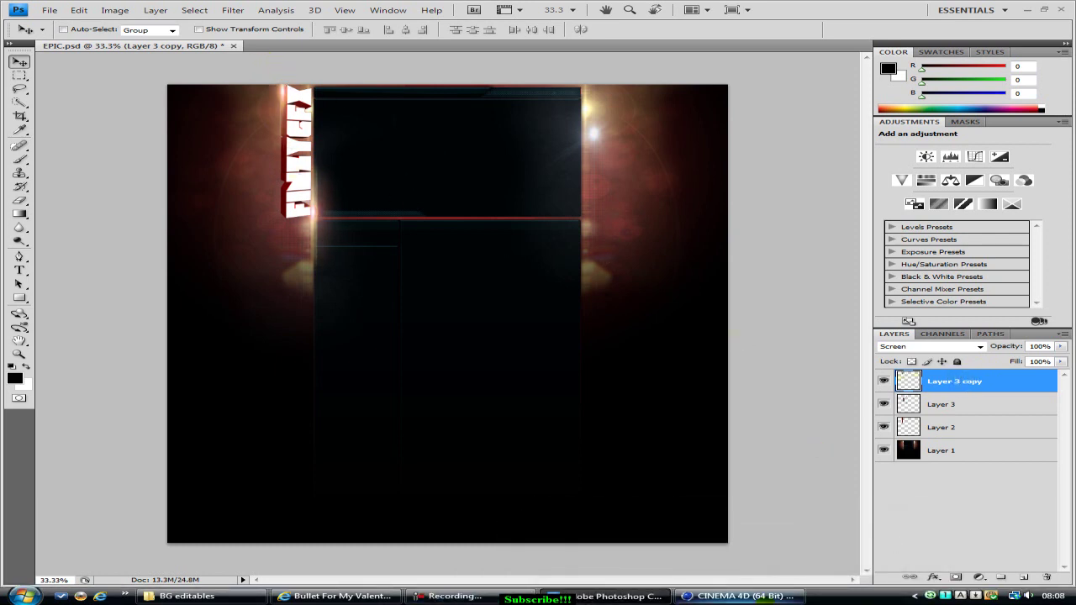
pyautogui.click(180, 596)
pyautogui.click(181, 596)
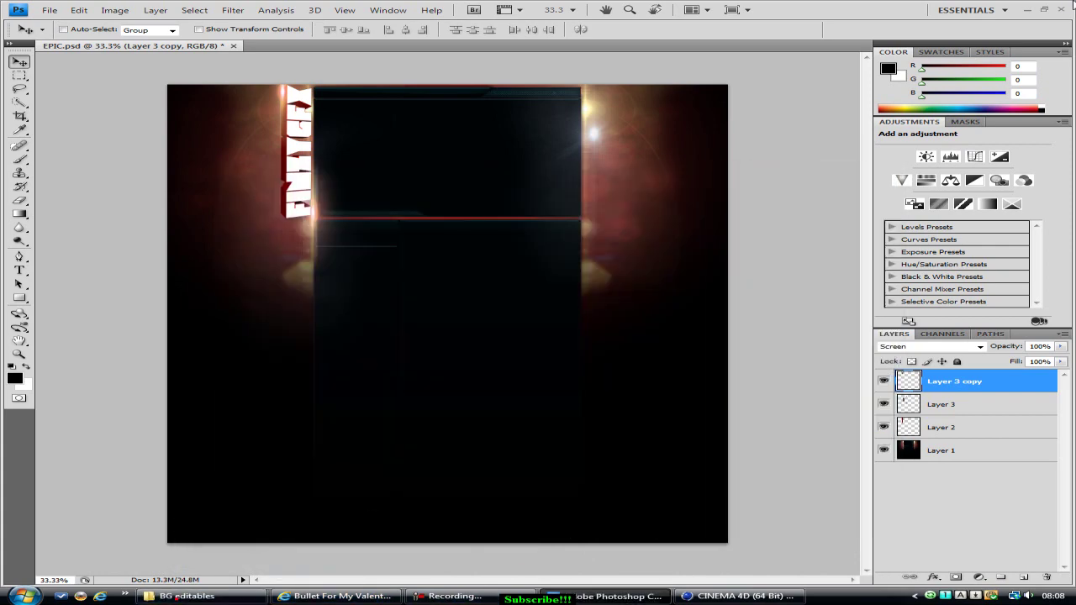
pyautogui.click(1028, 11)
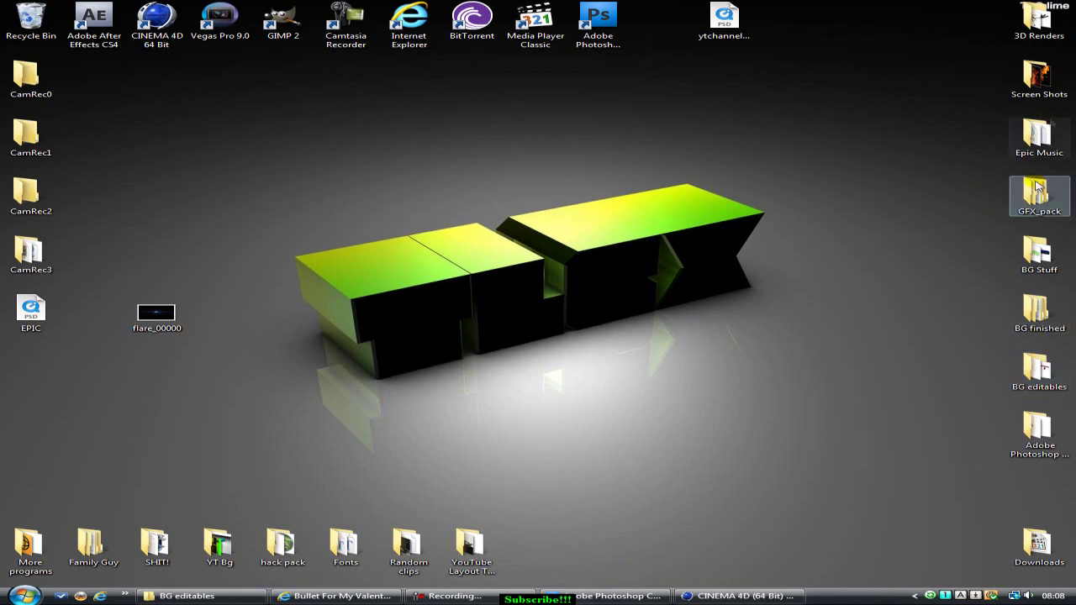
# Move Bullet4 and Bullet1 from Screen Shots > Bullets to the desktop, then restore Photoshop
pyautogui.doubleClick(1039, 77)
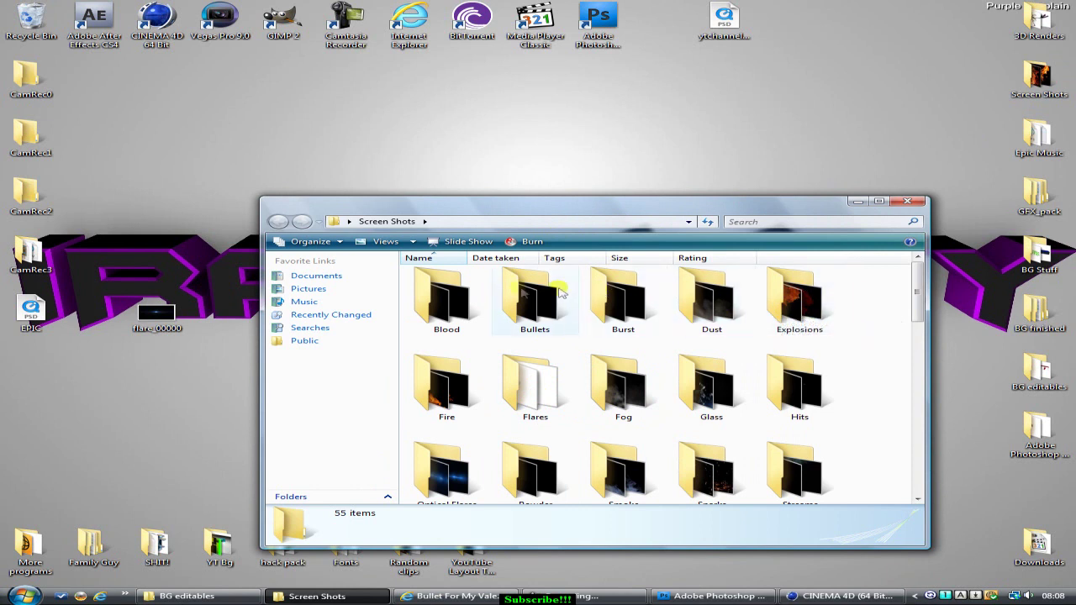
pyautogui.click(523, 308)
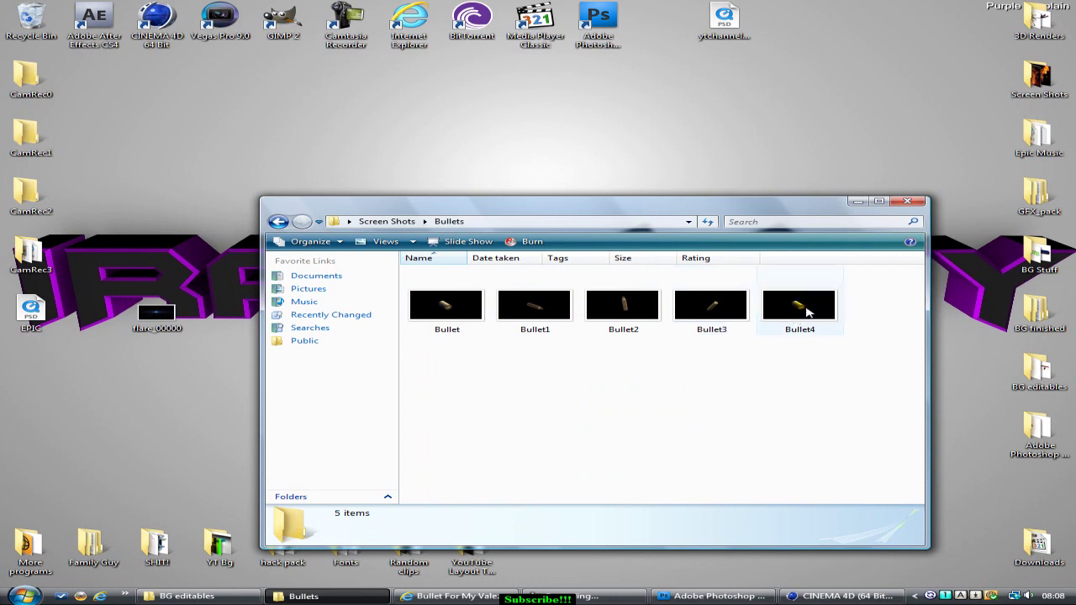
pyautogui.moveTo(805, 312); pyautogui.dragTo(603, 149)
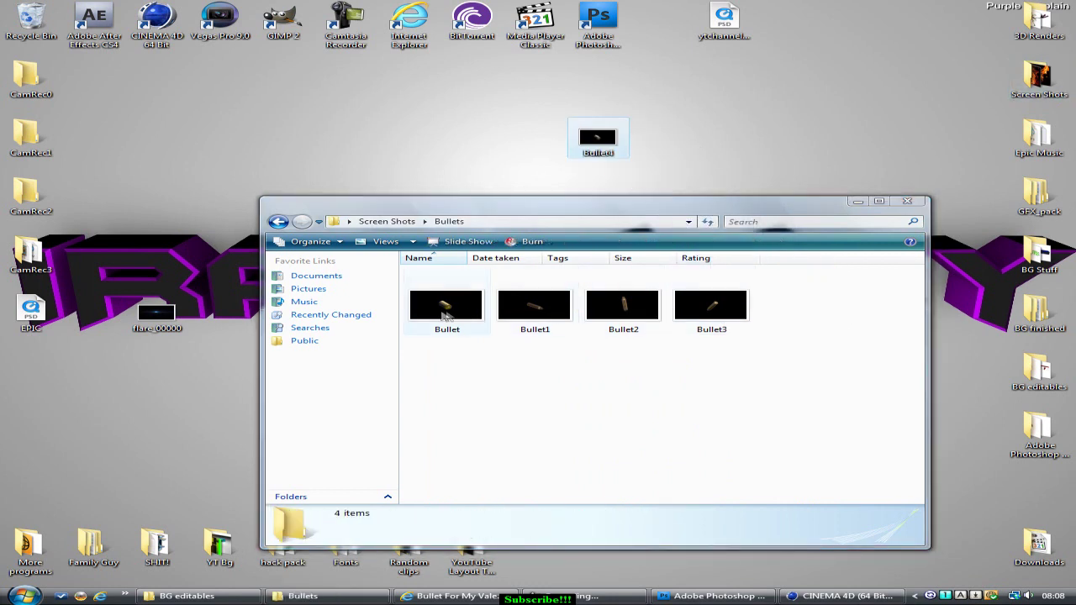
pyautogui.moveTo(534, 308); pyautogui.dragTo(475, 143)
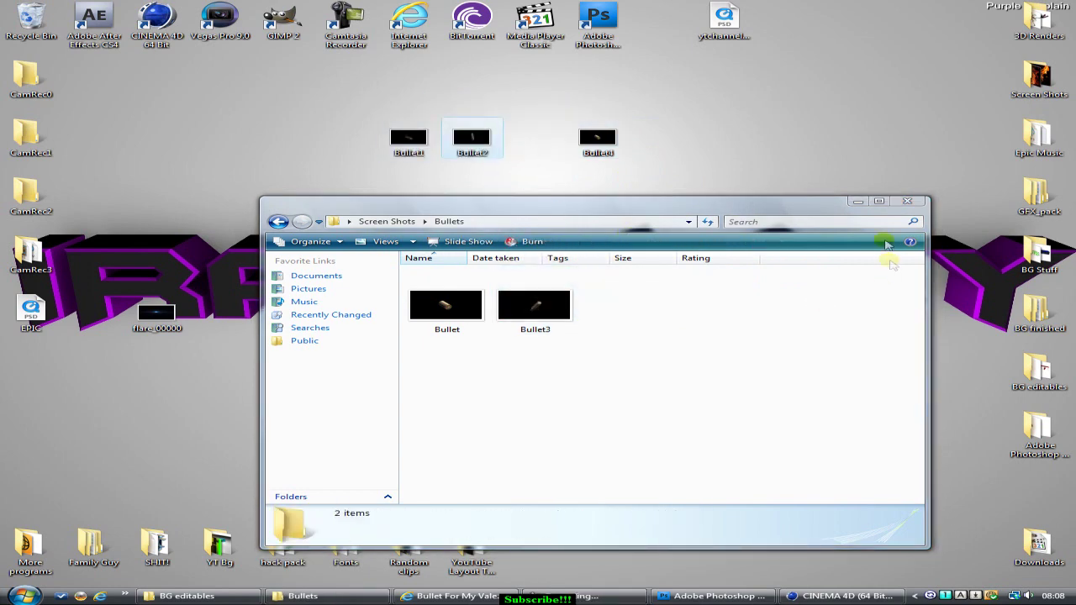
pyautogui.click(857, 202)
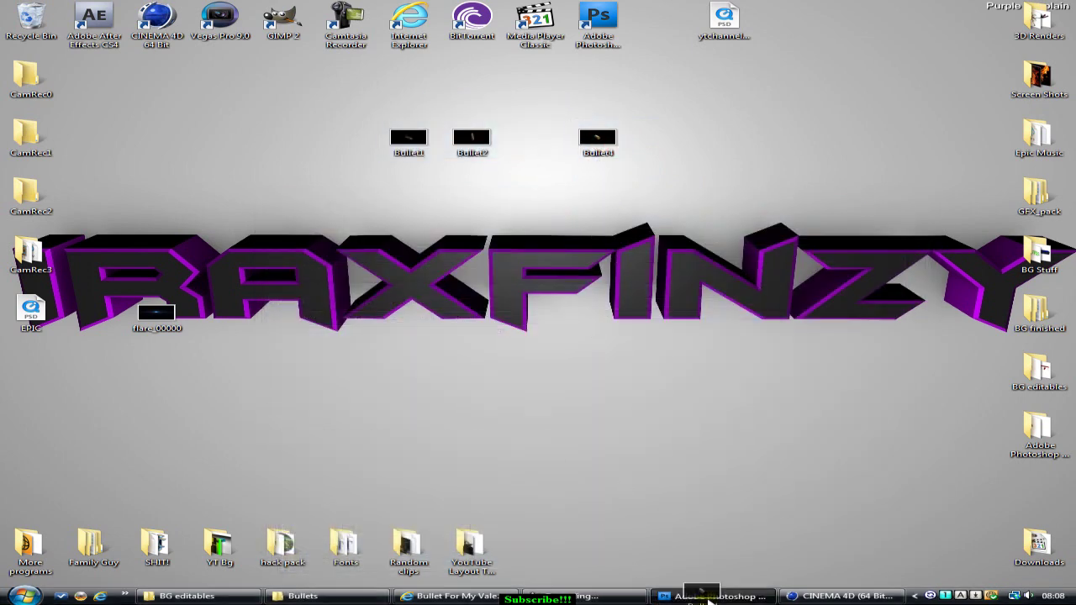
pyautogui.click(709, 597)
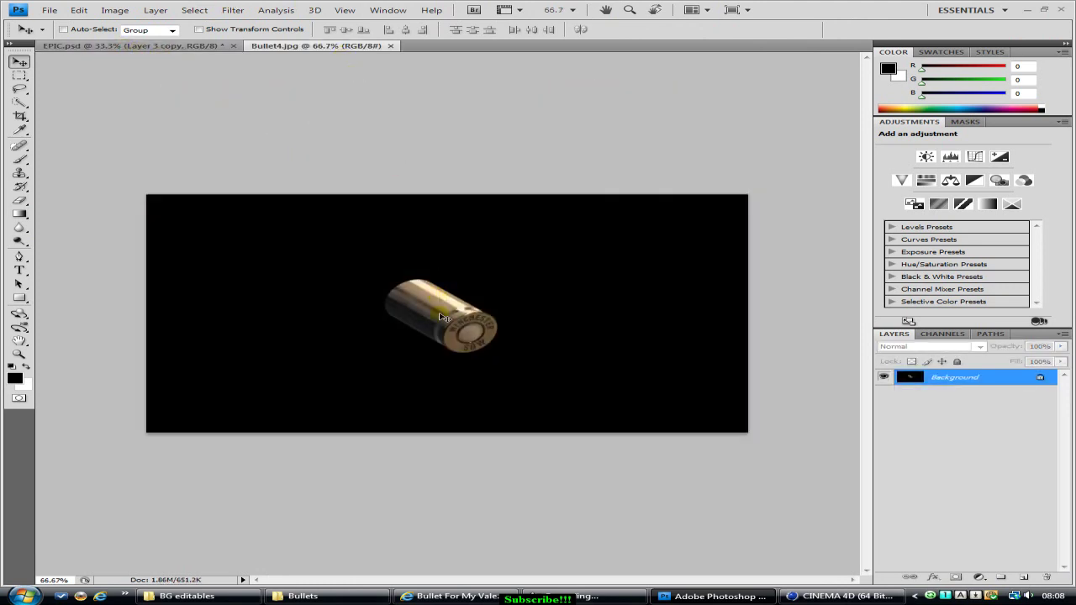
# Select all of Bullet4.jpg in its own window and place it into EPIC.psd as Layer 4
pyautogui.click(954, 380)
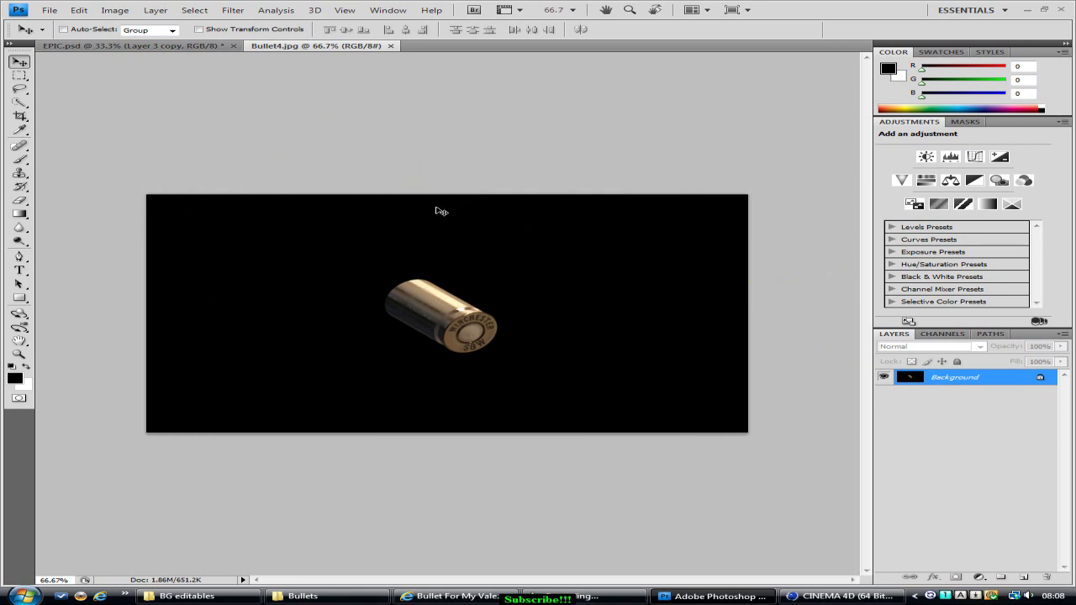
pyautogui.hotkey('ctrl', 'a')
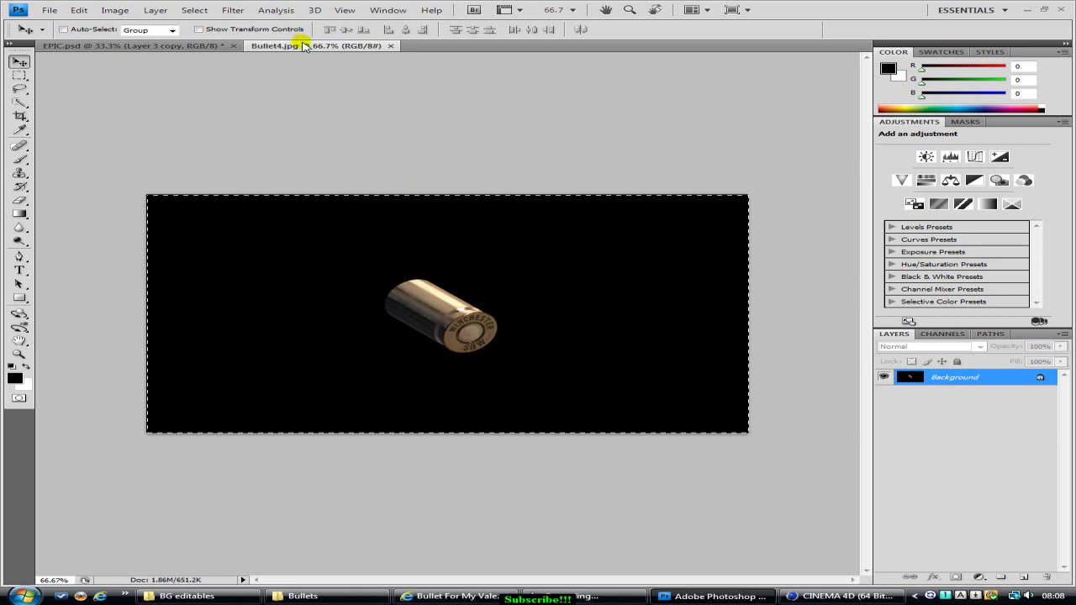
pyautogui.moveTo(327, 45); pyautogui.dragTo(395, 91)
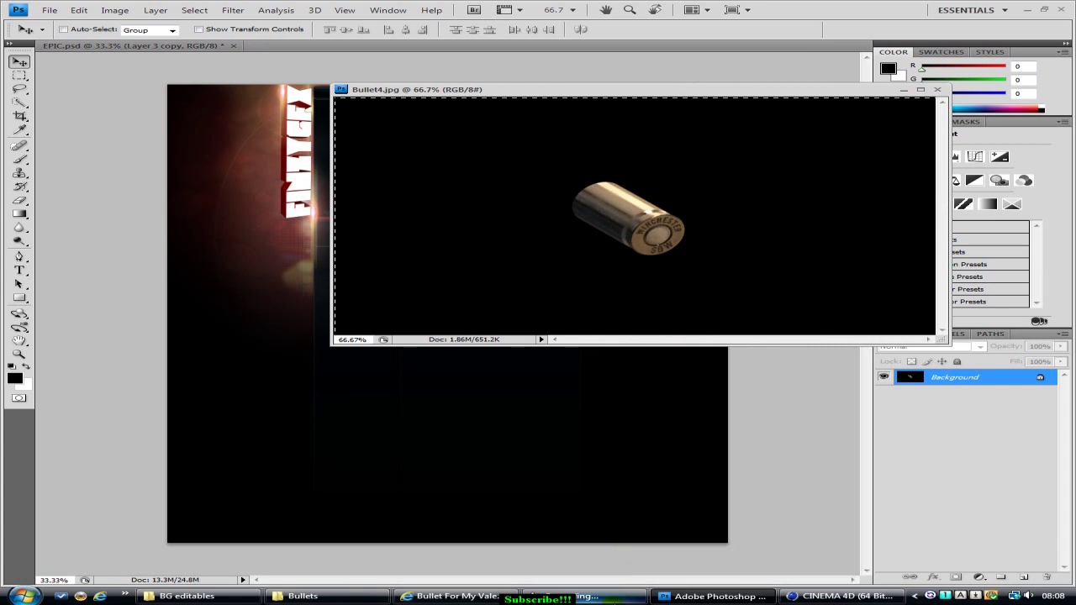
pyautogui.click(887, 550)
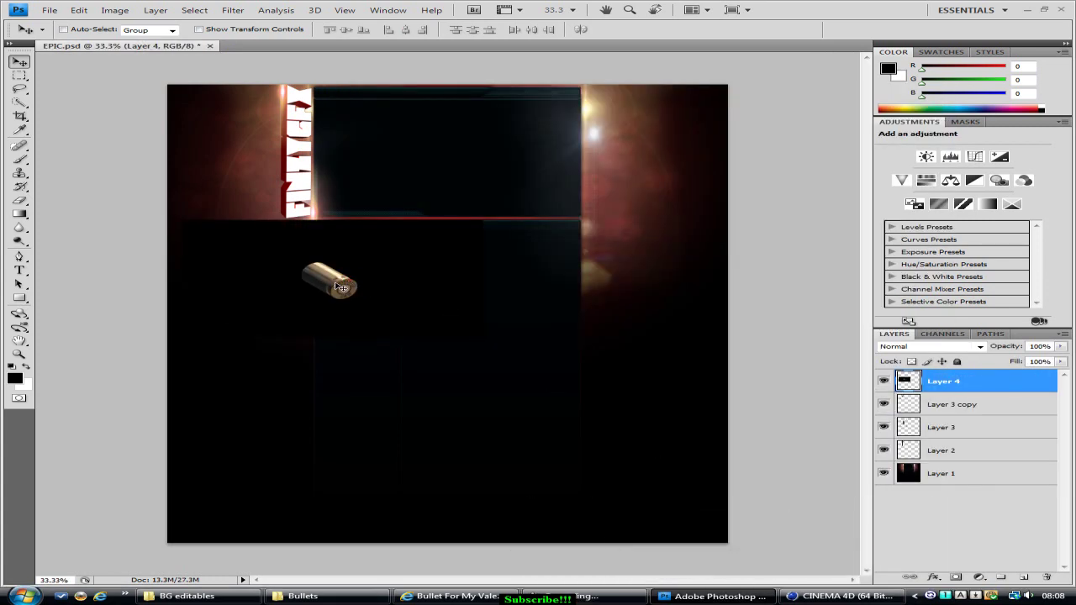
# Set the bullet layer to Screen blending and arrange copies beside the vertical title
pyautogui.click(980, 348)
pyautogui.click(887, 158)
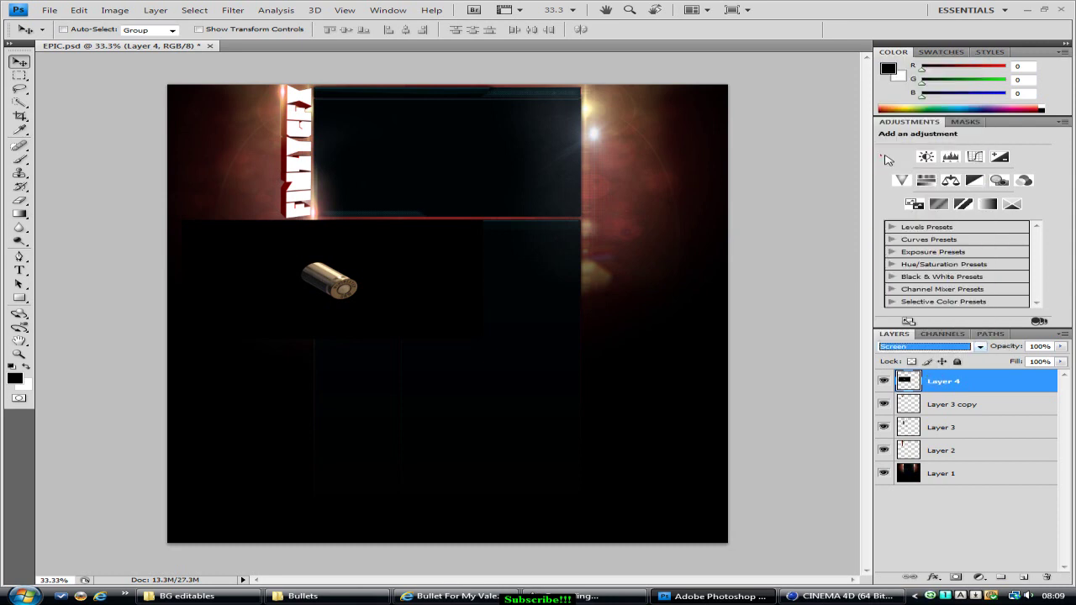
pyautogui.click(624, 596)
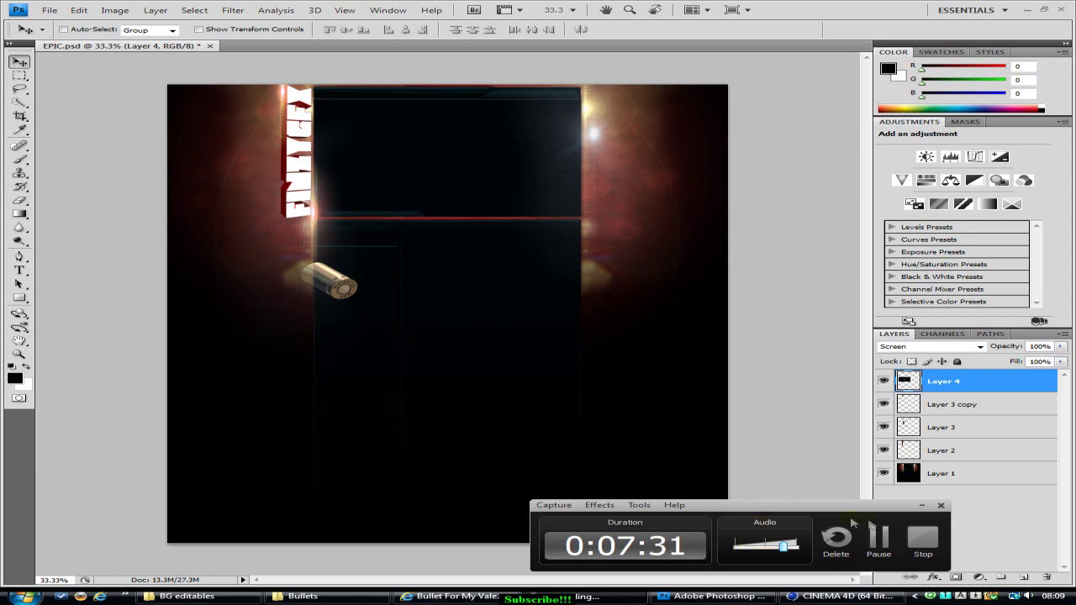
pyautogui.click(881, 548)
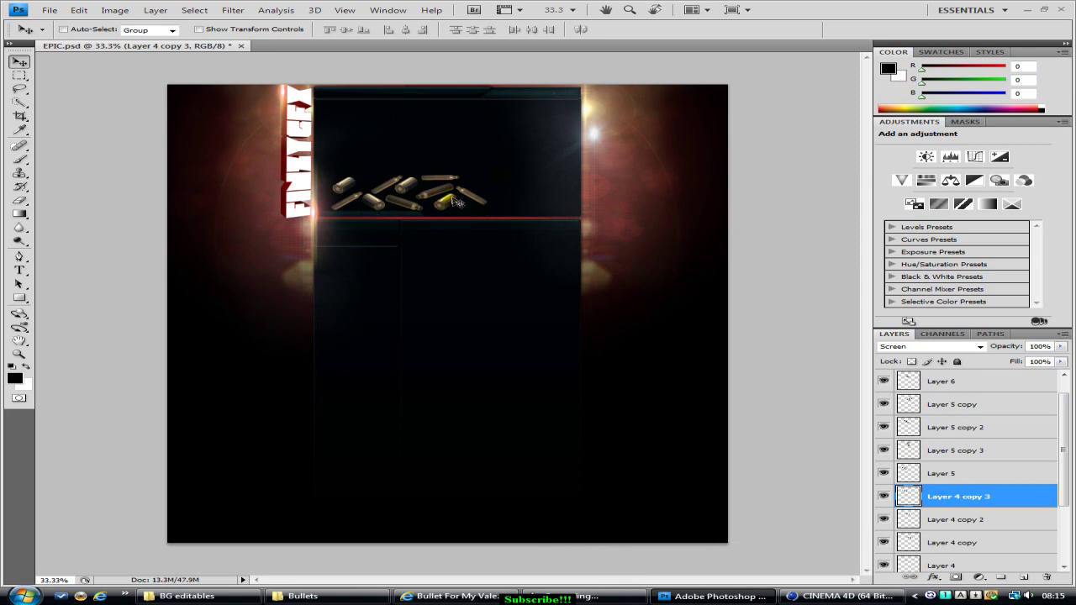
# Bring the browser back, then replay and pause the music video
pyautogui.click(454, 596)
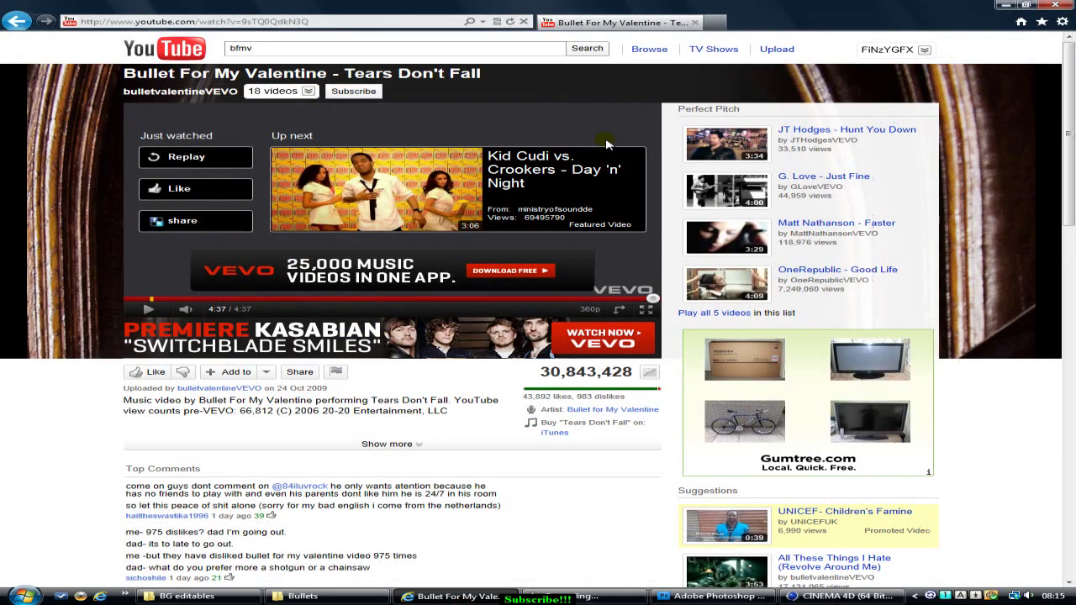
pyautogui.click(186, 157)
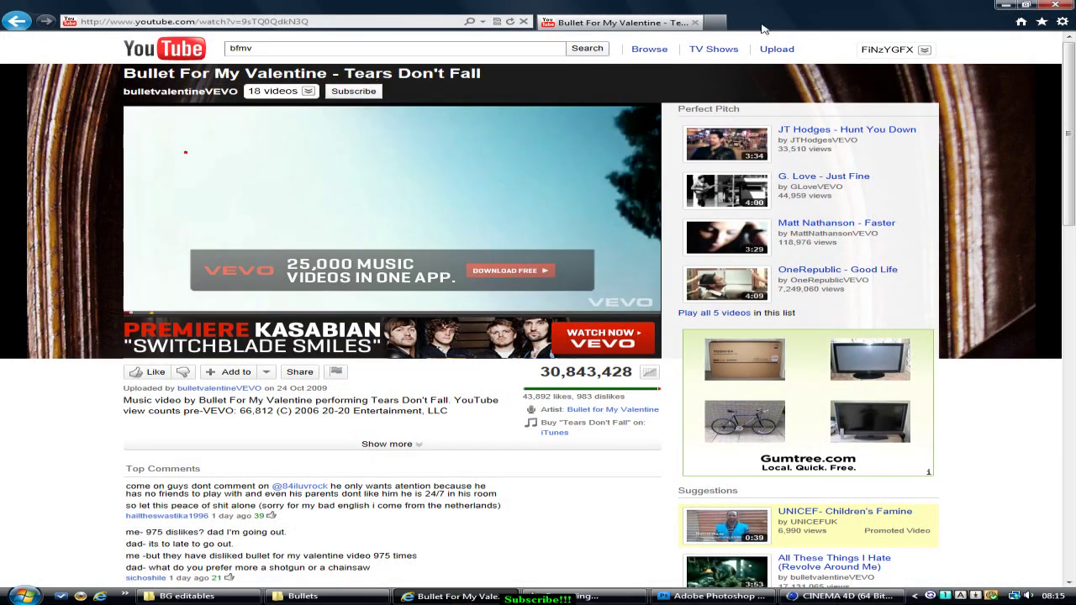
pyautogui.click(214, 200)
# Review the channel page's current blue theme from the account menu, then minimize the browser
pyautogui.click(889, 49)
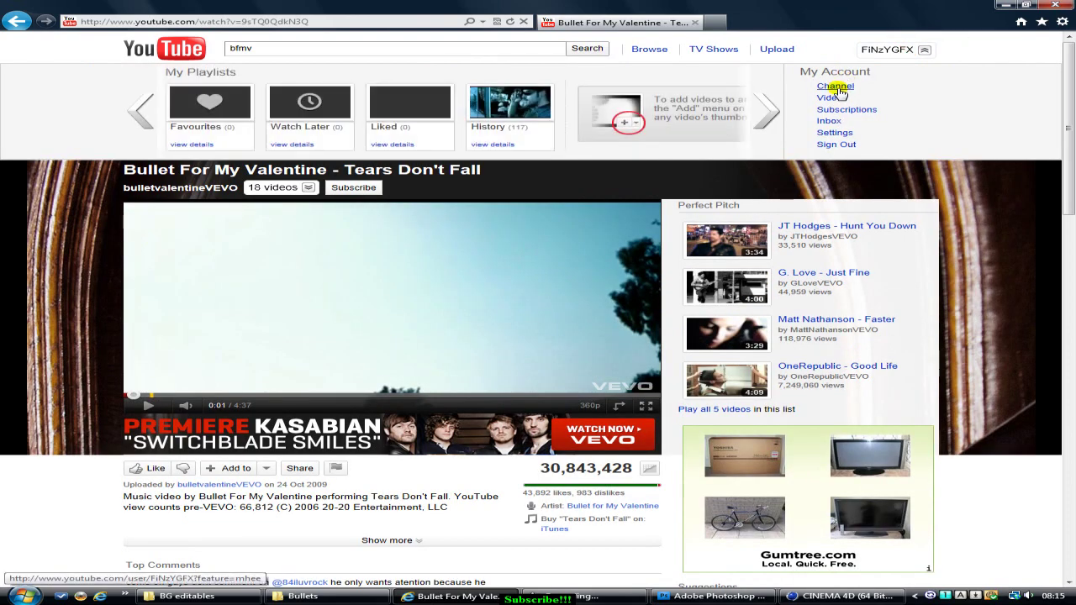
pyautogui.click(836, 87)
pyautogui.click(853, 86)
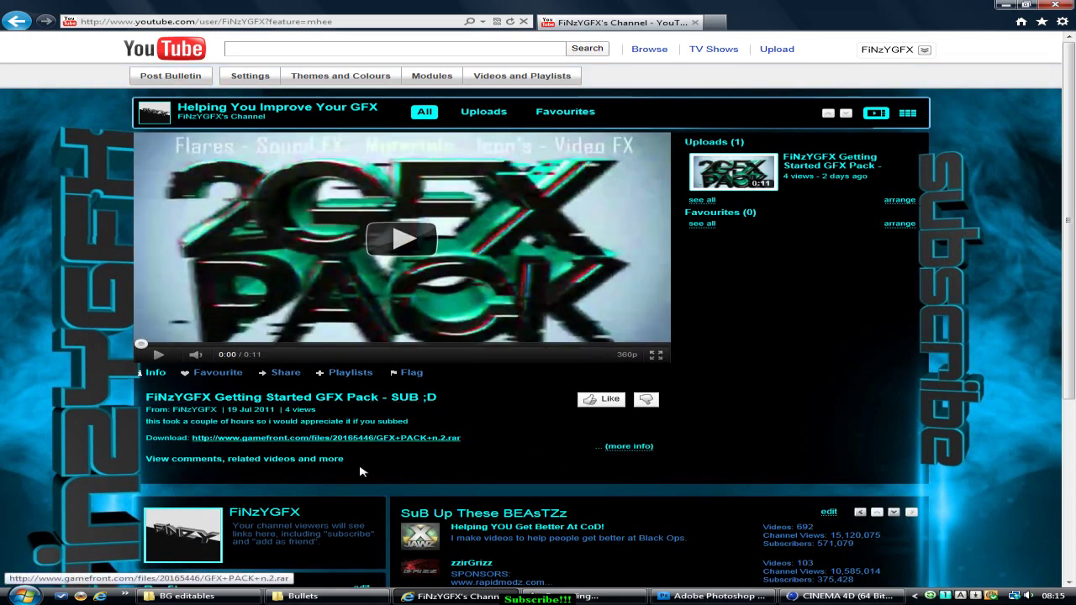
pyautogui.scroll(-3, 350, 422)
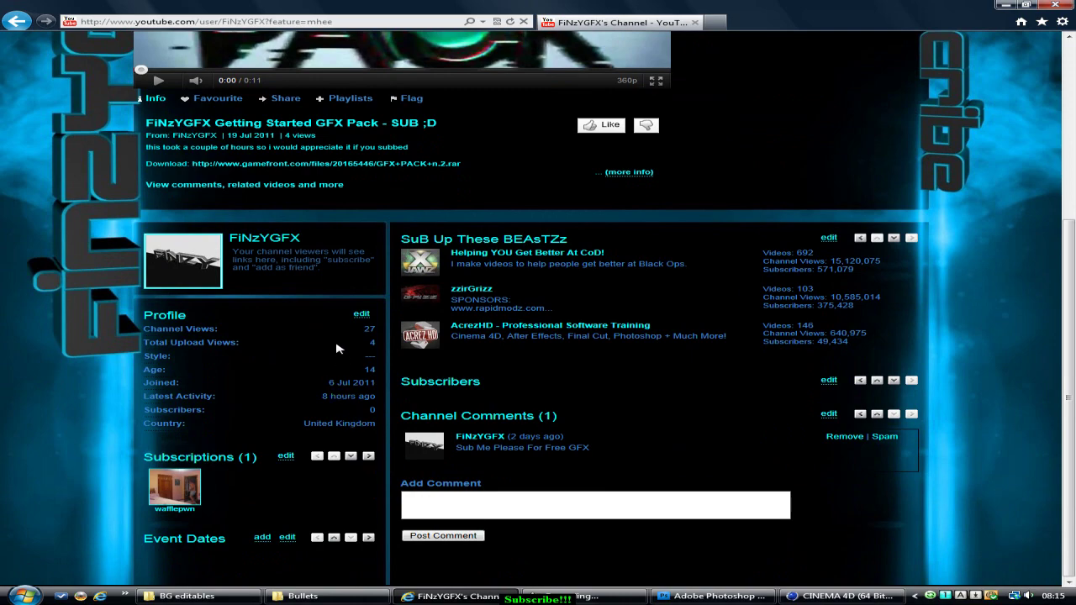
pyautogui.scroll(3, 335, 347)
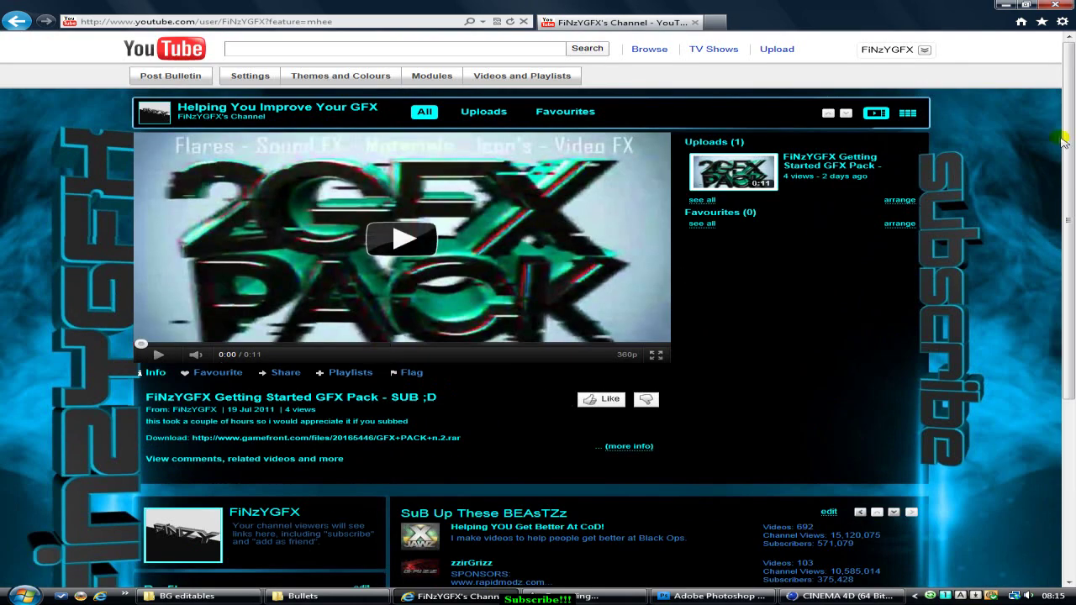
pyautogui.click(1011, 6)
# Minimize Photoshop and clear the three bullet files selected in Explorer
pyautogui.click(1006, 6)
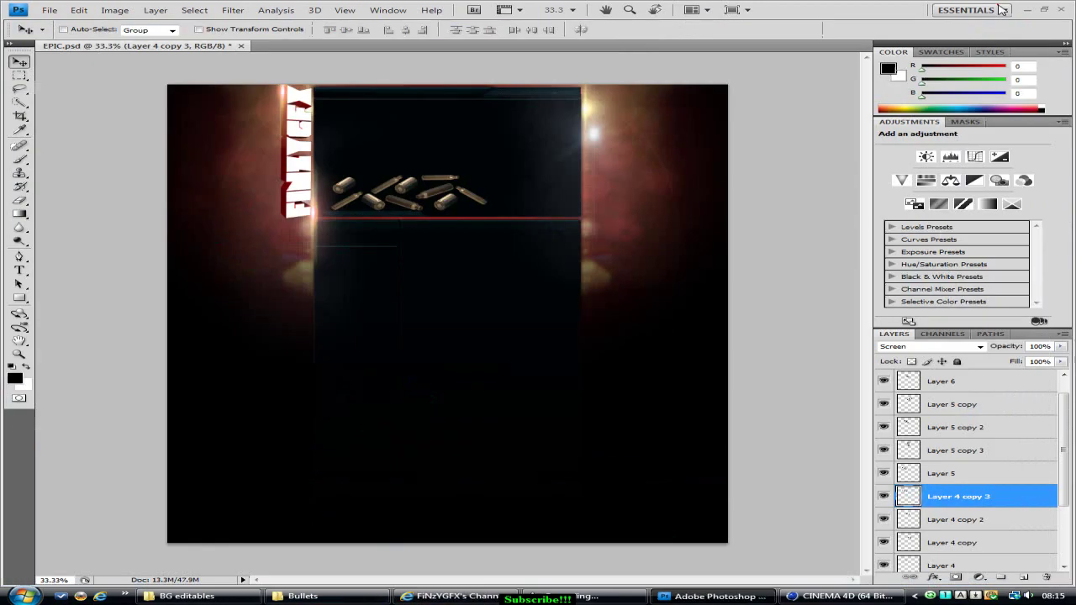
pyautogui.click(1029, 10)
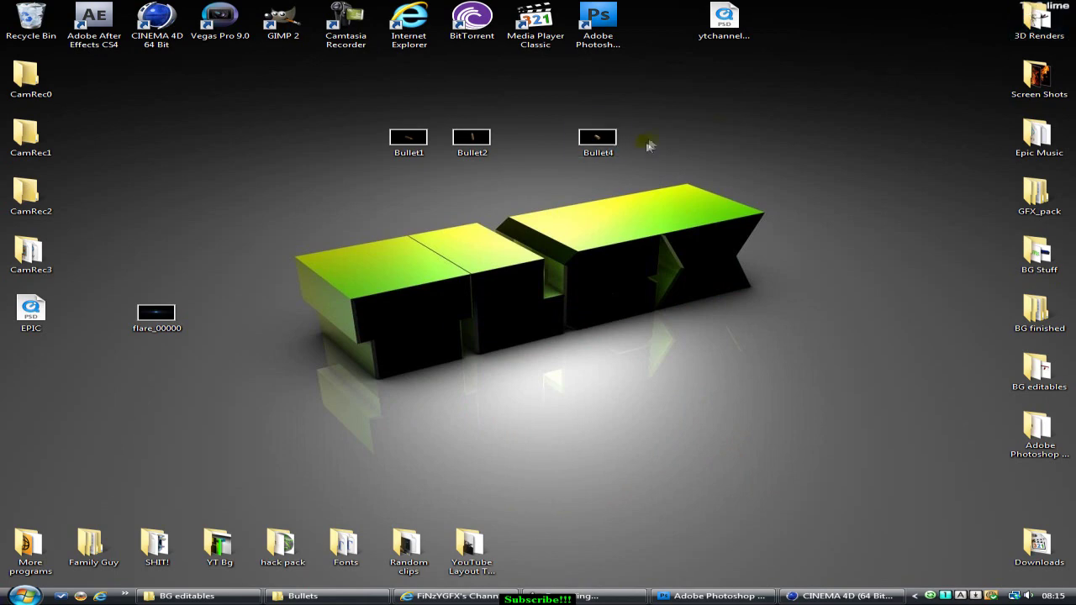
pyautogui.moveTo(748, 118); pyautogui.dragTo(404, 170)
pyautogui.click(483, 271)
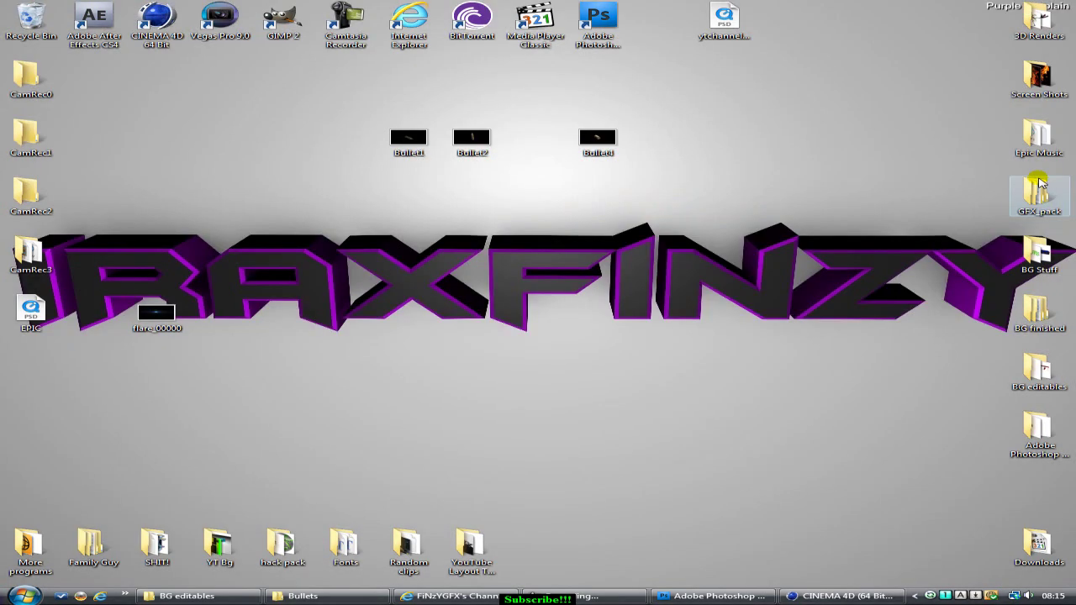
# Open GFX_pack > vectors > Guns-Vectors-01 and drag Guns-Vectors-01.ai onto Photoshop
pyautogui.doubleClick(1056, 192)
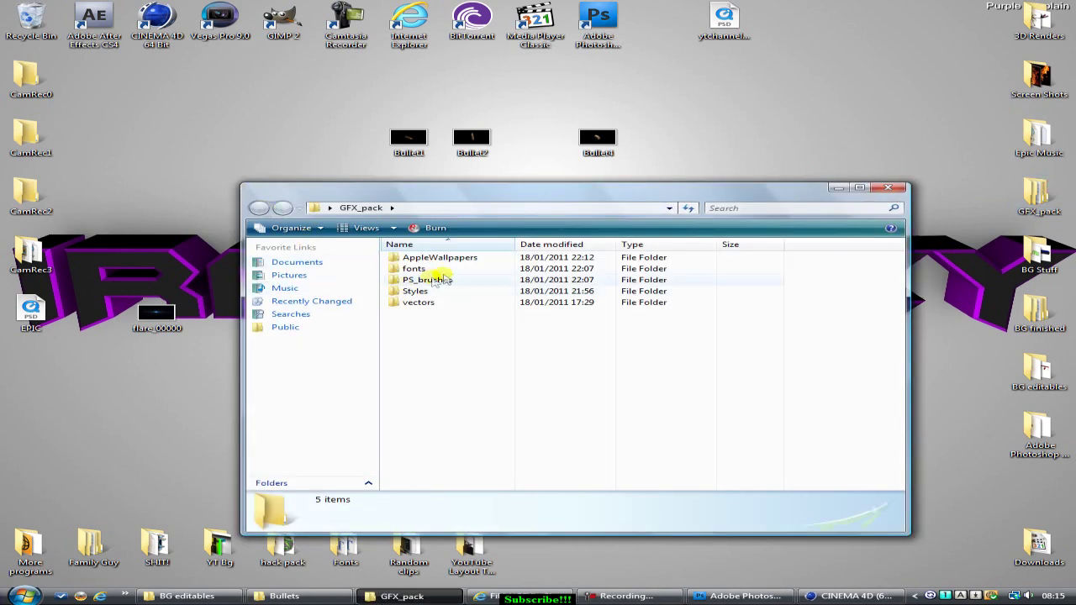
pyautogui.doubleClick(408, 303)
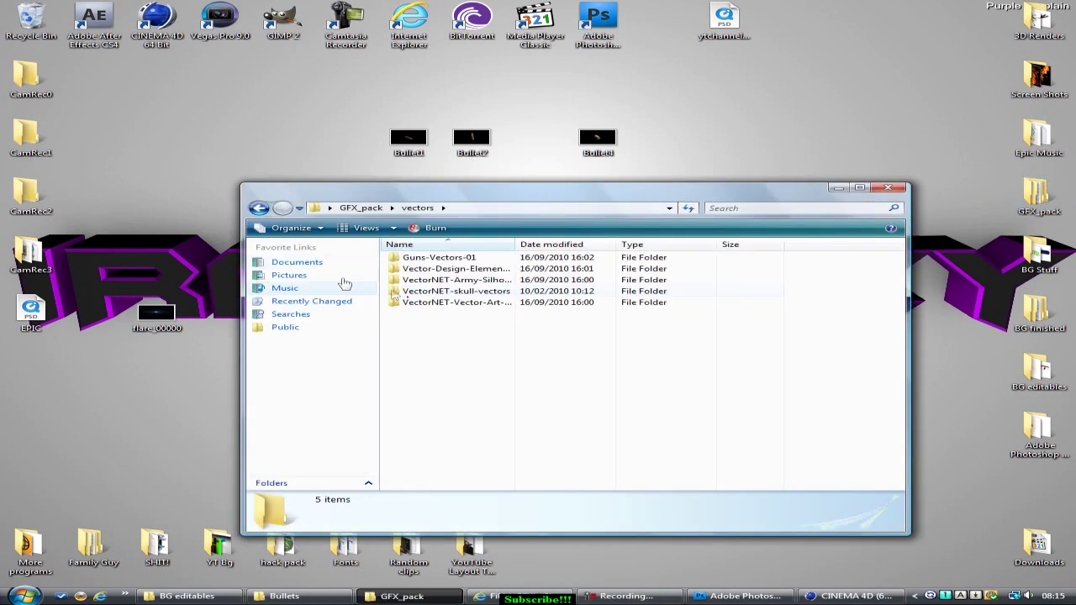
pyautogui.doubleClick(436, 259)
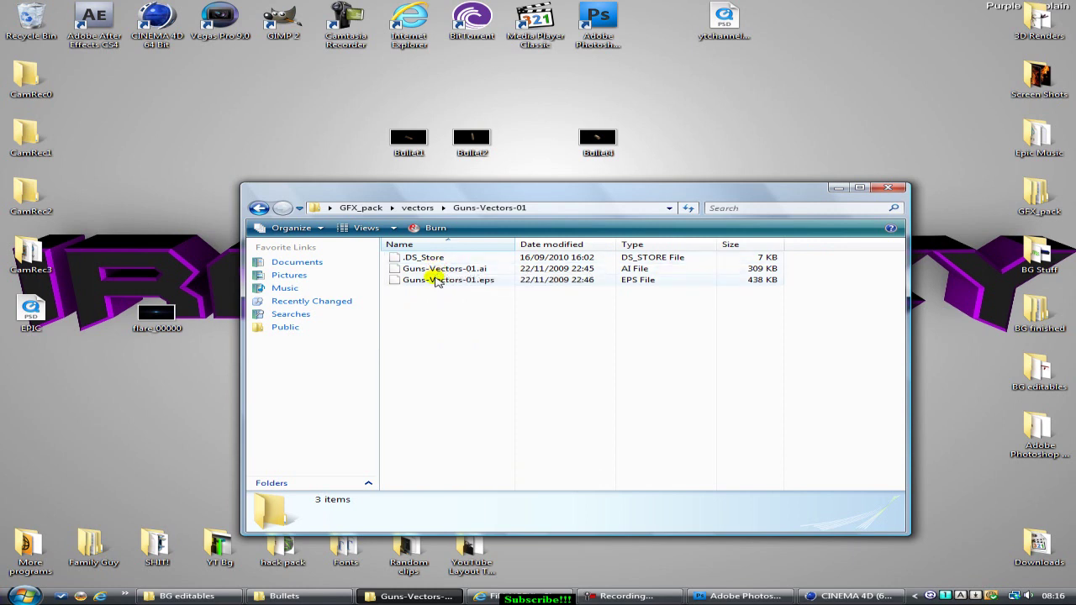
pyautogui.moveTo(429, 270); pyautogui.dragTo(706, 318)
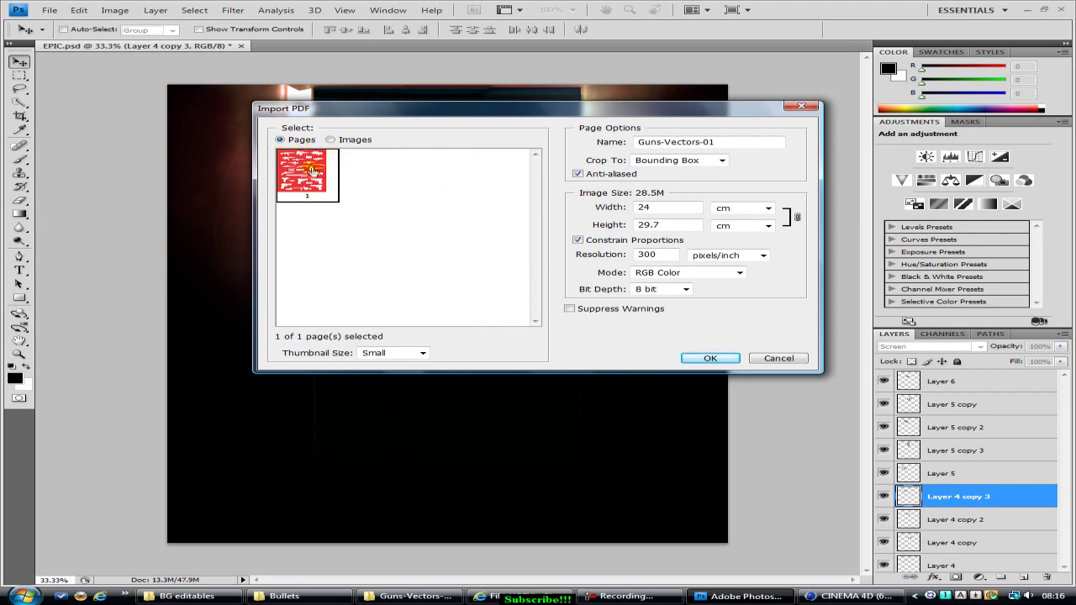
# Accept the Import PDF dialog for the gun vectors and choose the Rectangular Marquee tool
pyautogui.click(697, 359)
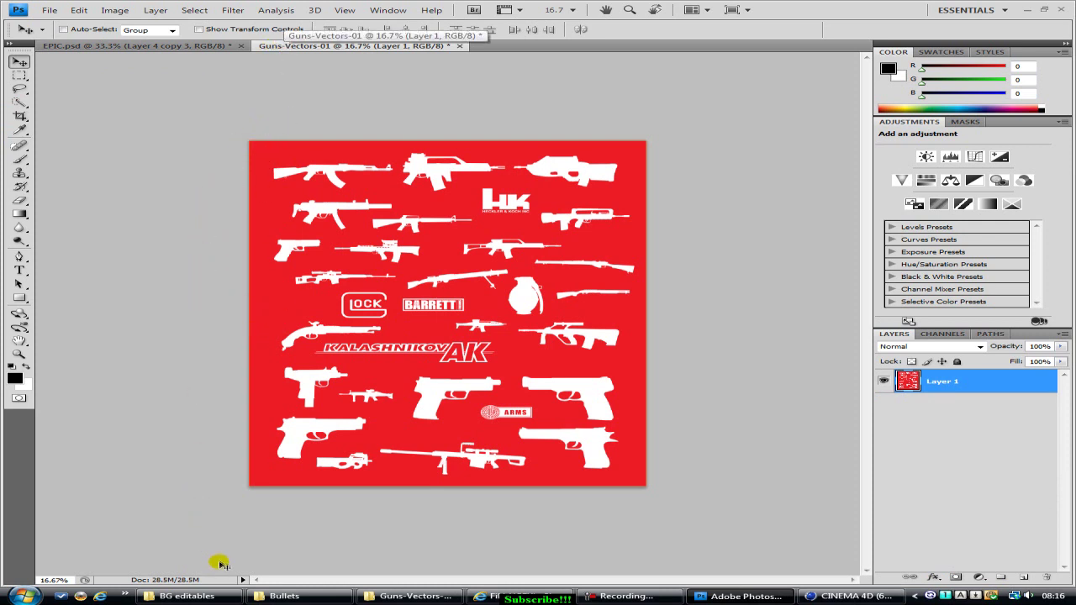
pyautogui.click(19, 74)
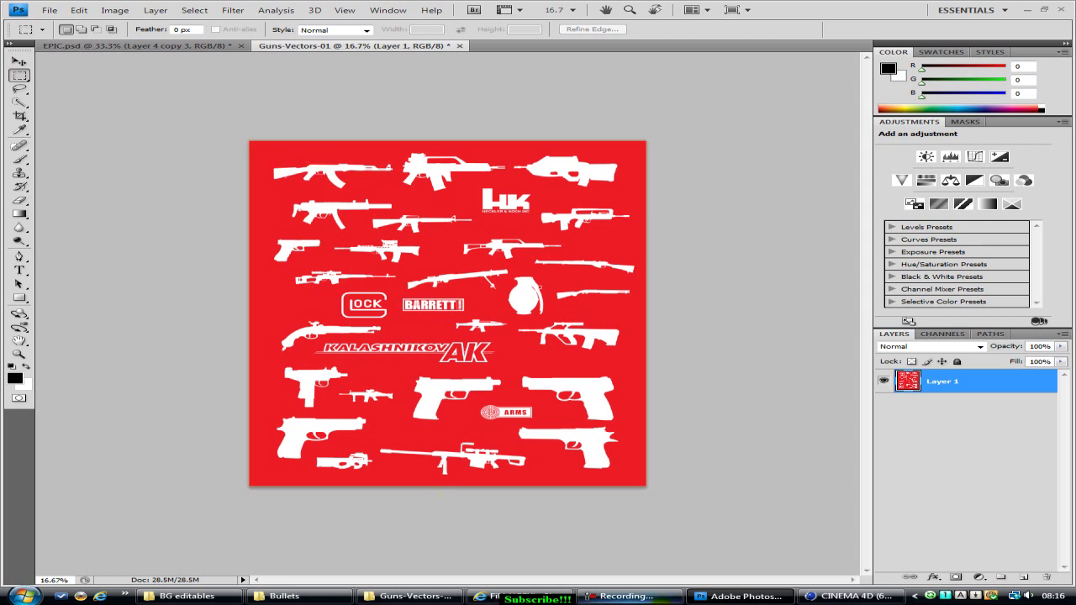
pyautogui.click(622, 596)
# Save the EPIC design to the desktop as BG.jpg in JPEG format at quality 12 Maximum
pyautogui.click(881, 547)
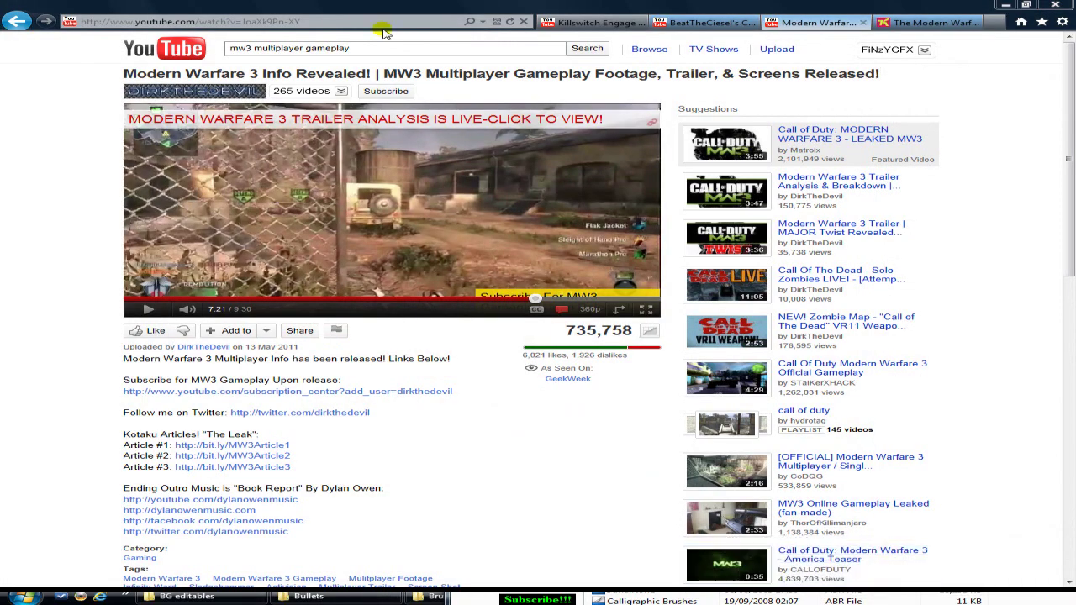
pyautogui.click(1006, 5)
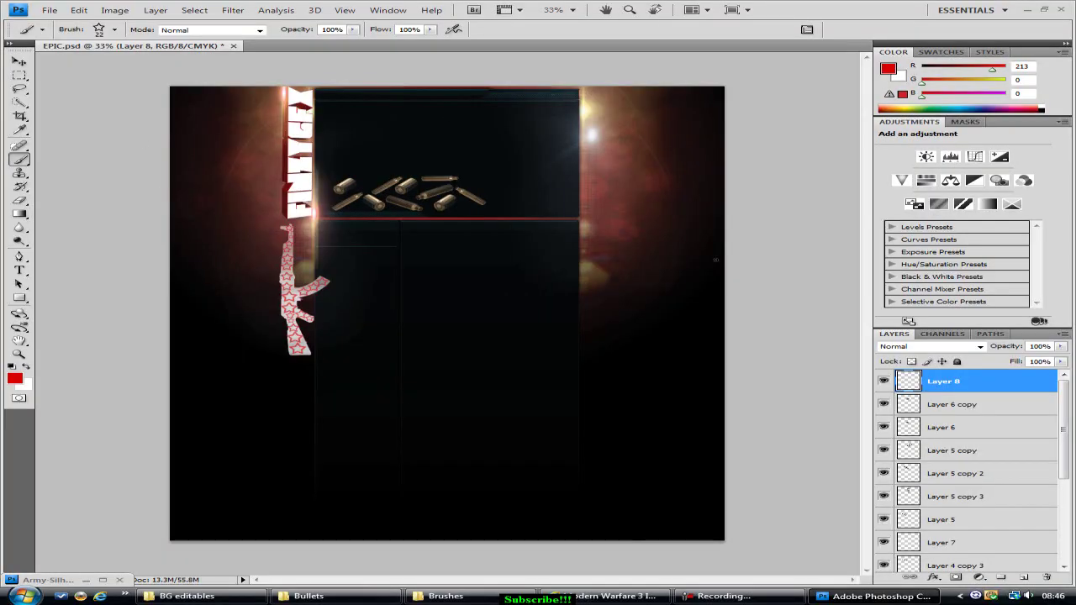
pyautogui.click(50, 10)
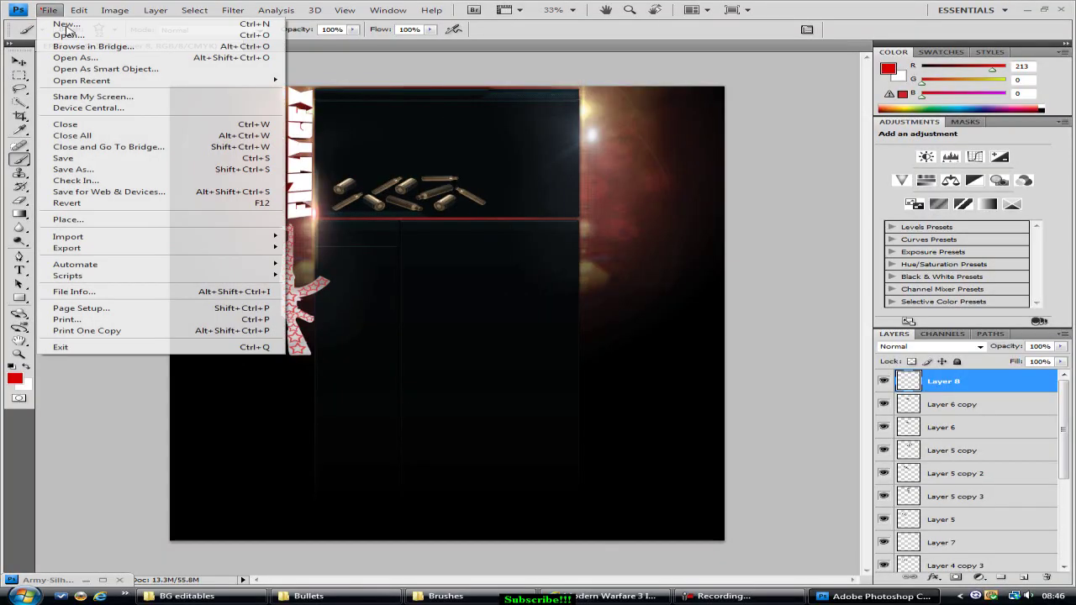
pyautogui.click(117, 167)
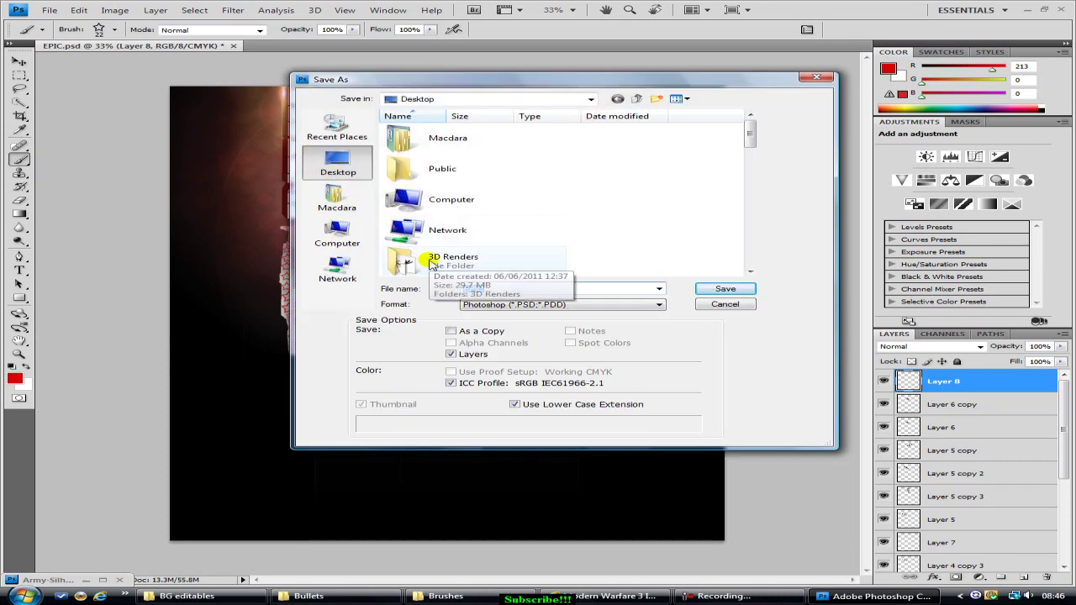
pyautogui.write('BG')
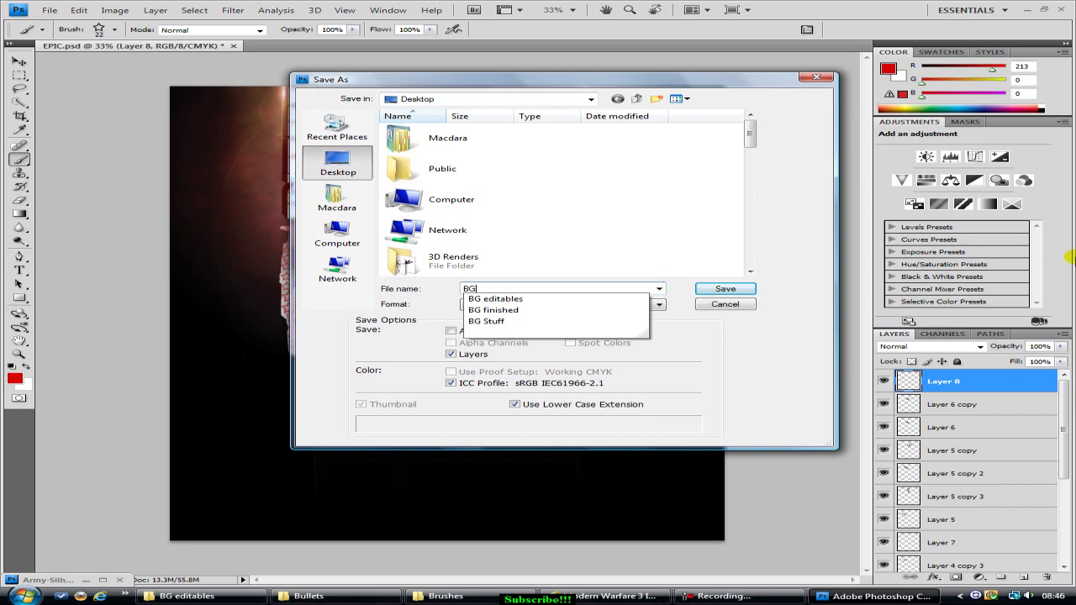
pyautogui.click(719, 344)
pyautogui.click(561, 306)
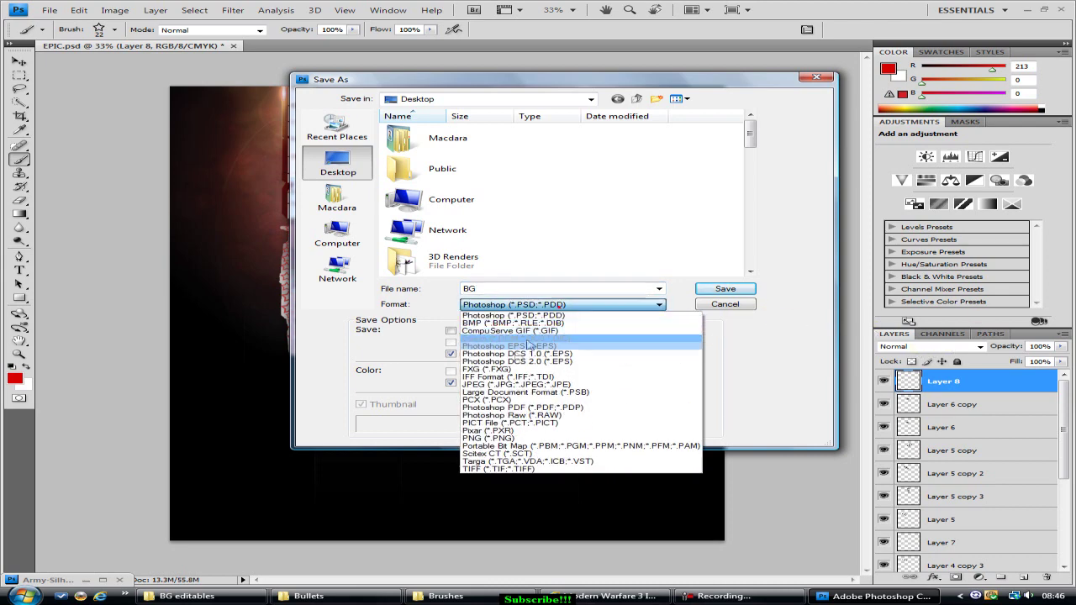
pyautogui.click(512, 378)
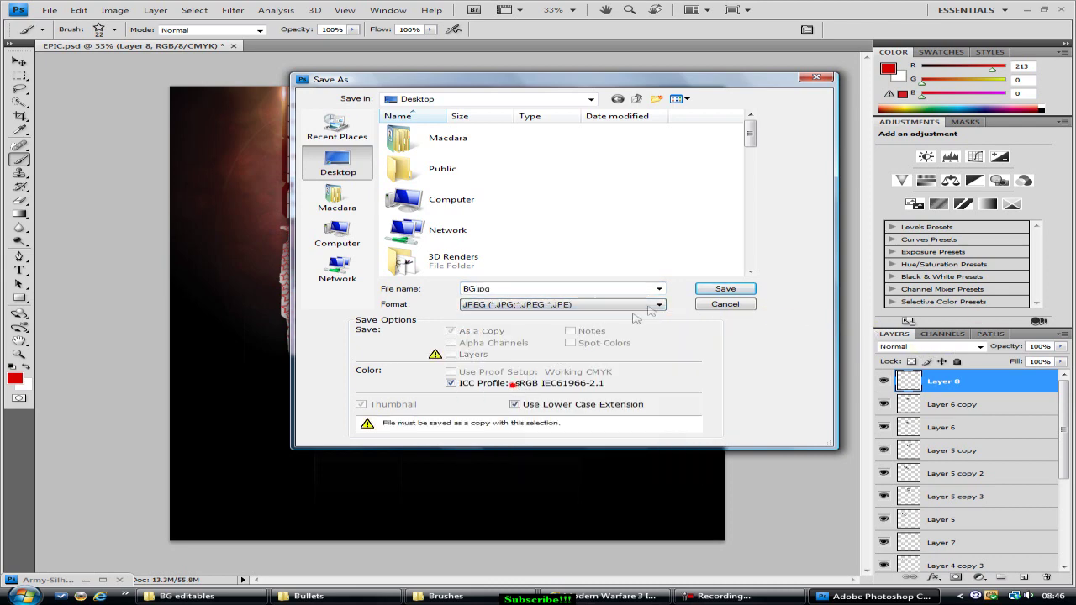
pyautogui.click(727, 288)
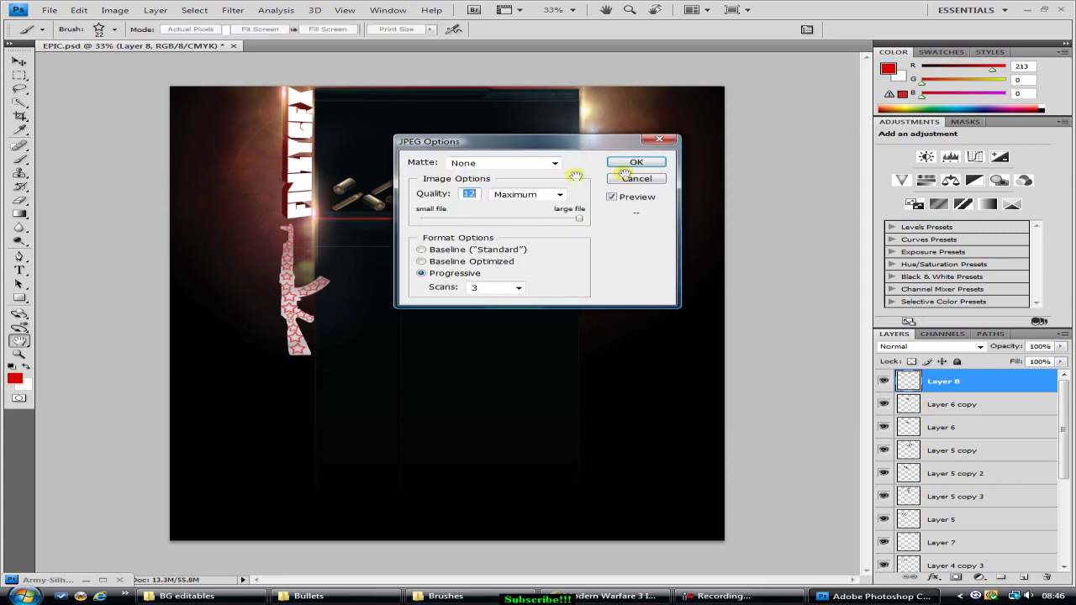
pyautogui.click(635, 164)
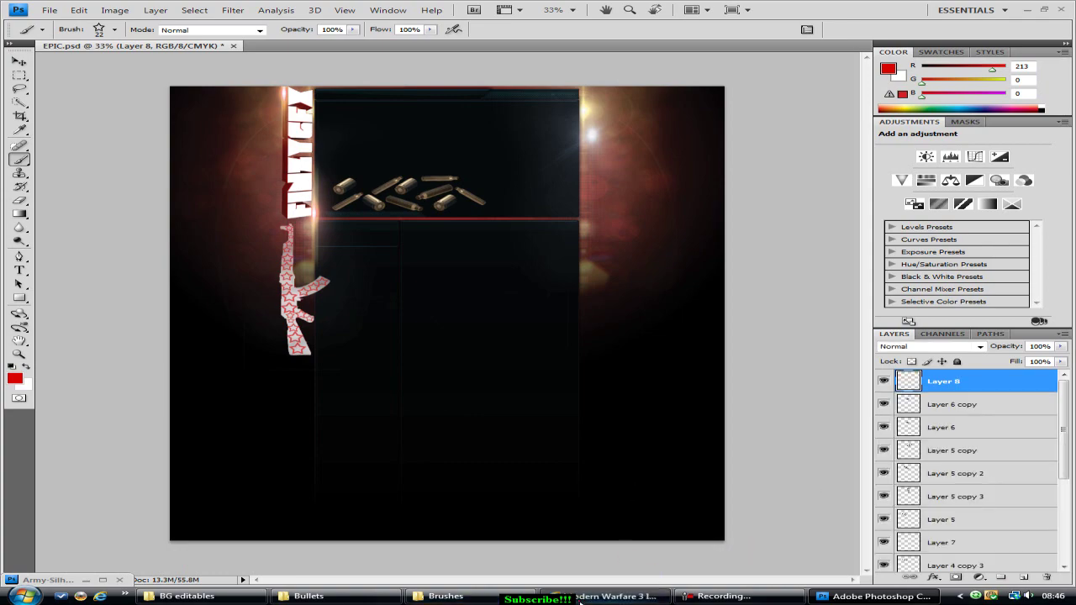
pyautogui.click(618, 596)
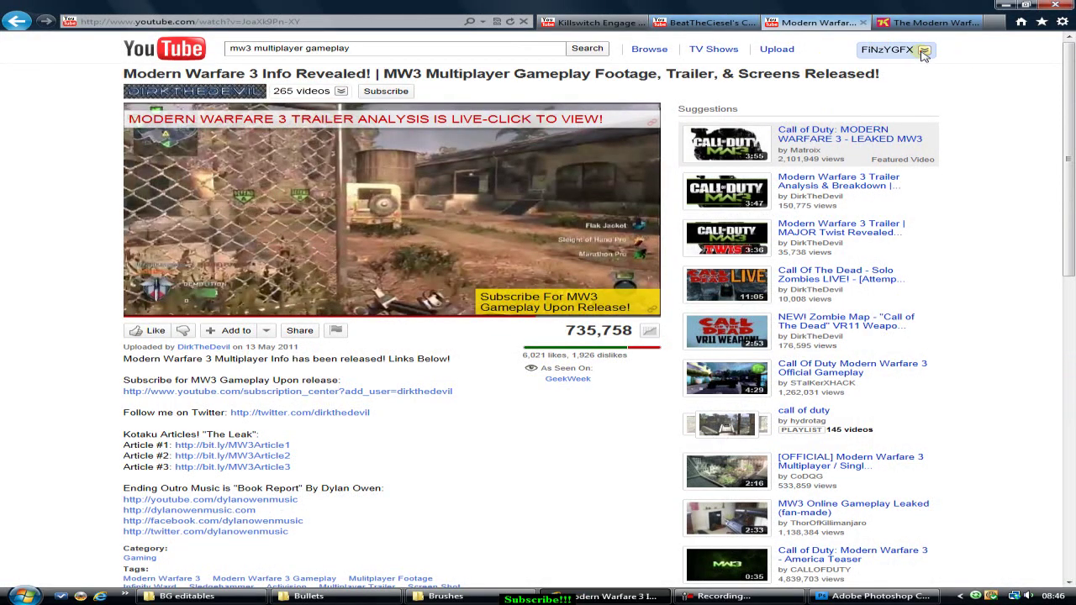
# On the channel page, open theme and colour settings and create a new custom theme
pyautogui.click(891, 49)
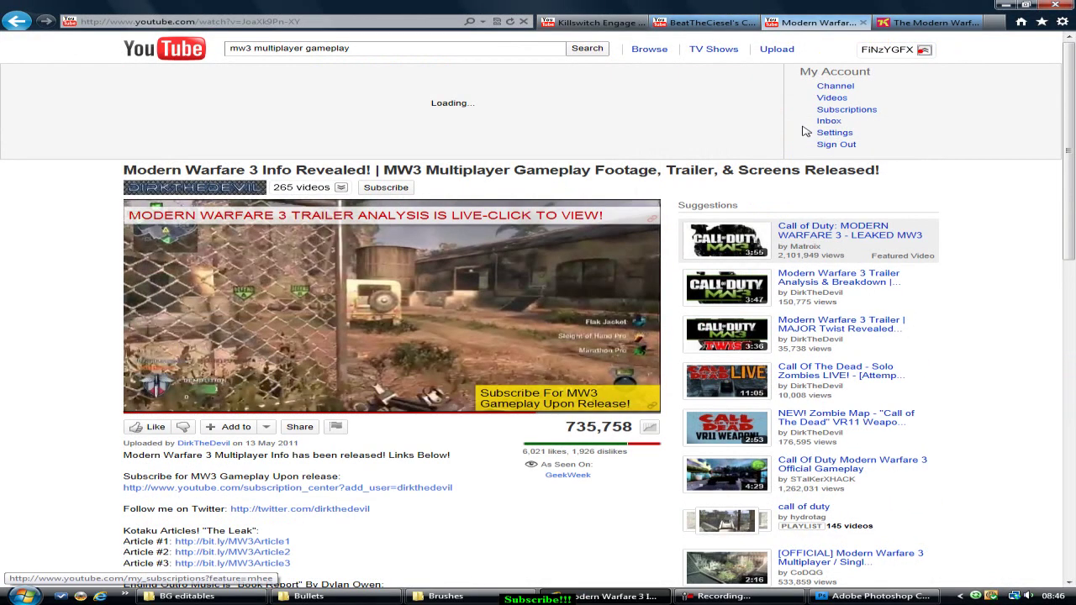
pyautogui.click(827, 89)
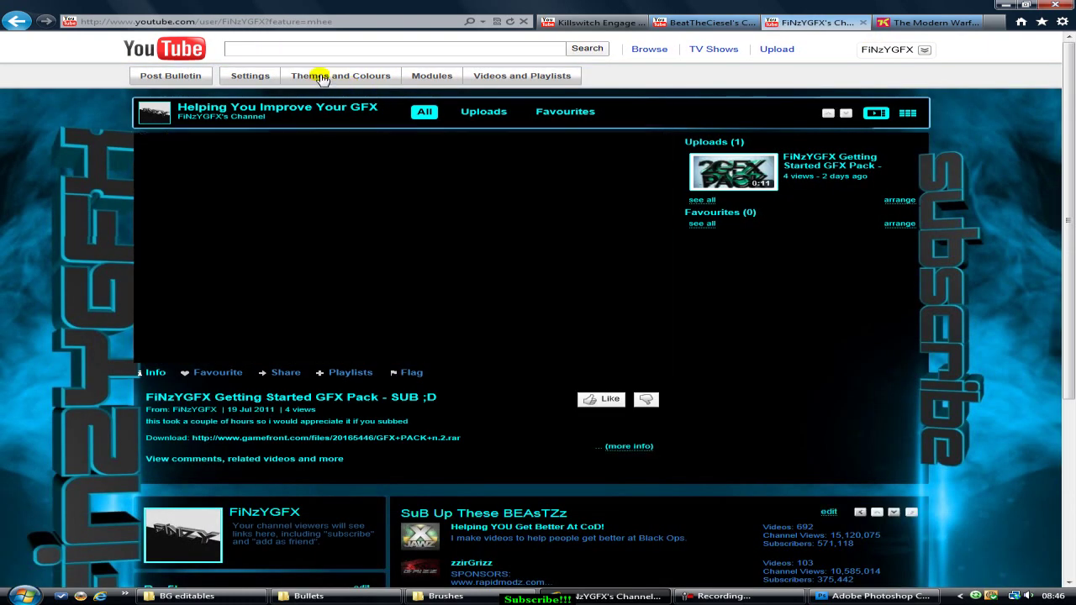
pyautogui.click(339, 77)
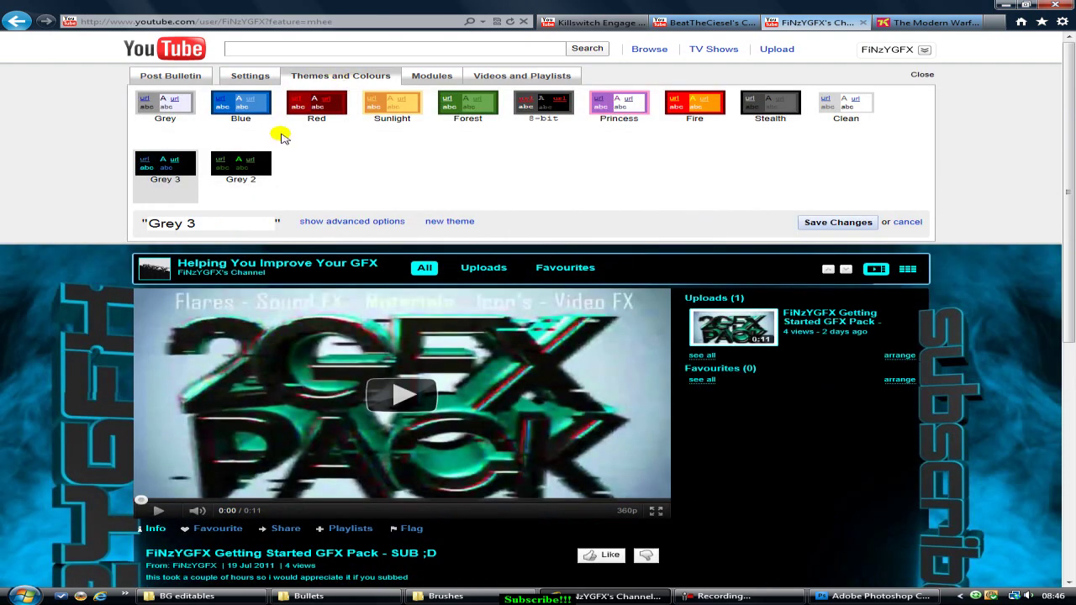
pyautogui.moveTo(252, 160)
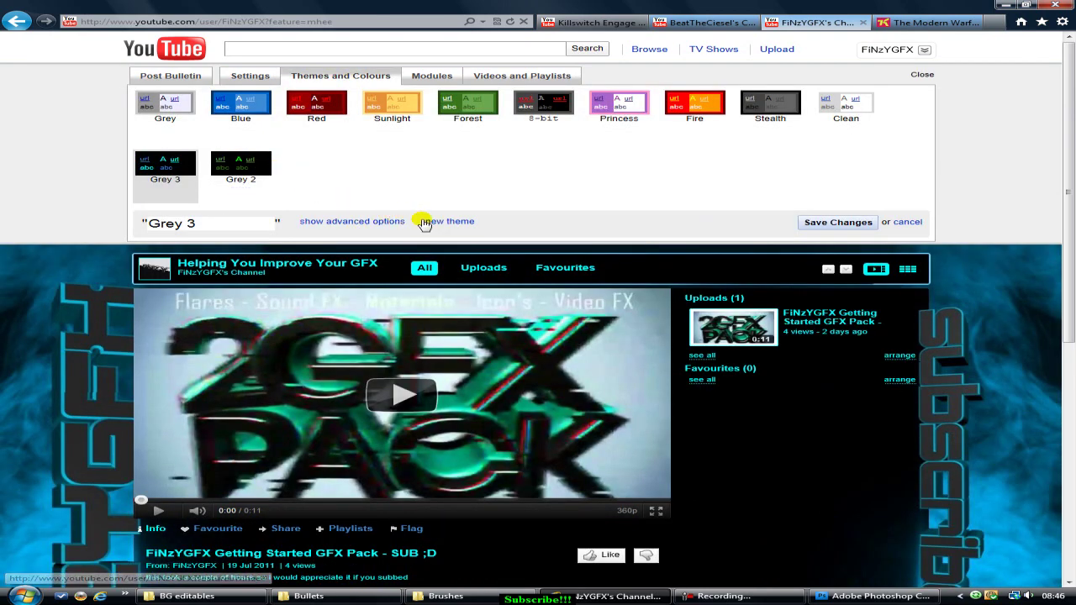
pyautogui.click(450, 221)
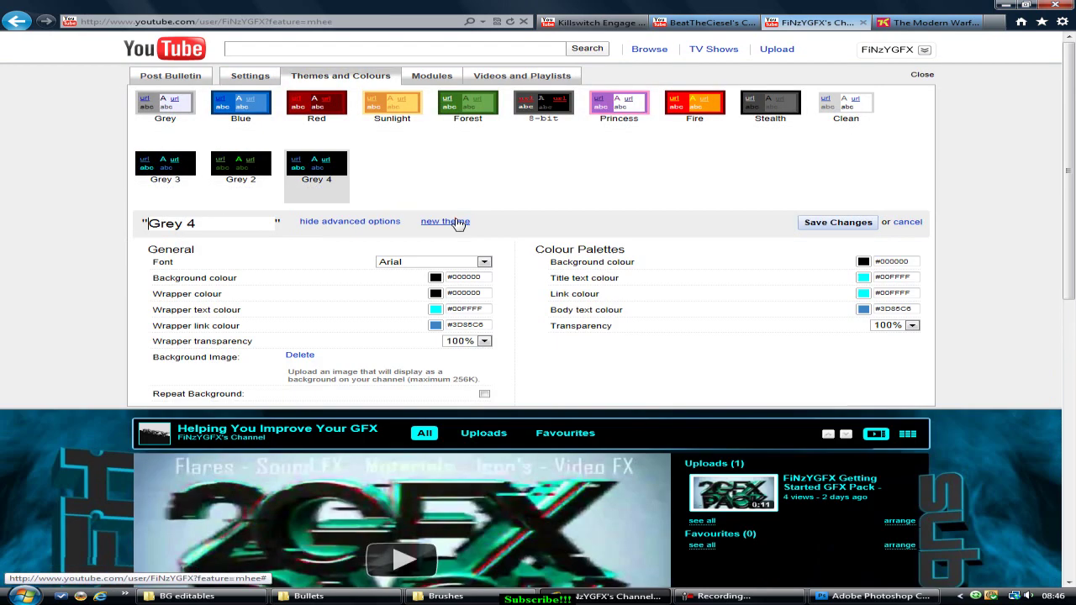
# Remove the old background image, upload BG as the new one, and hide the browser
pyautogui.click(299, 355)
pyautogui.click(405, 357)
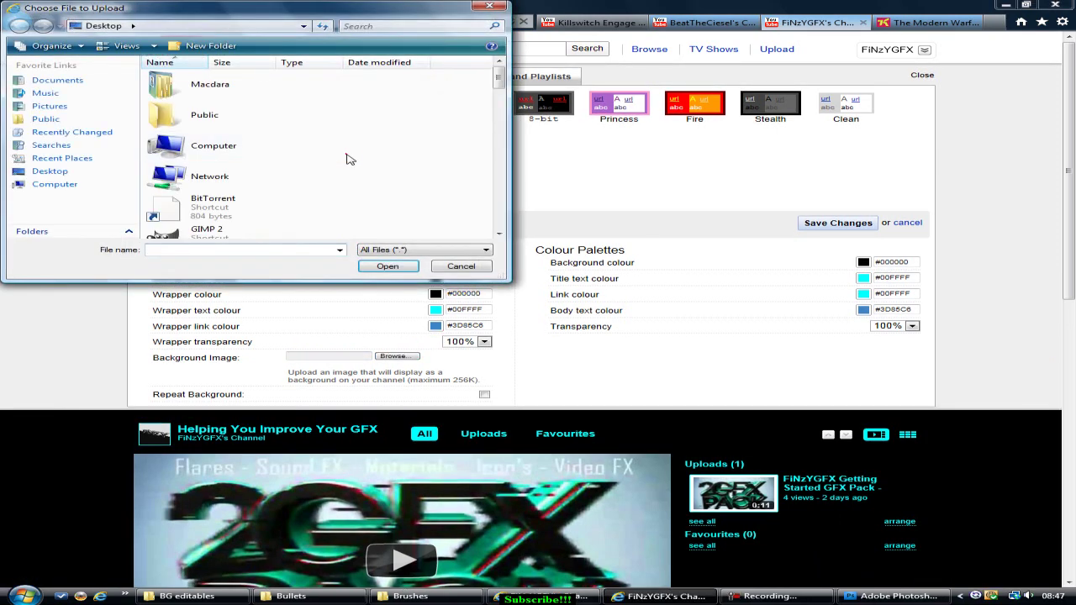
pyautogui.scroll(-12, 348, 156)
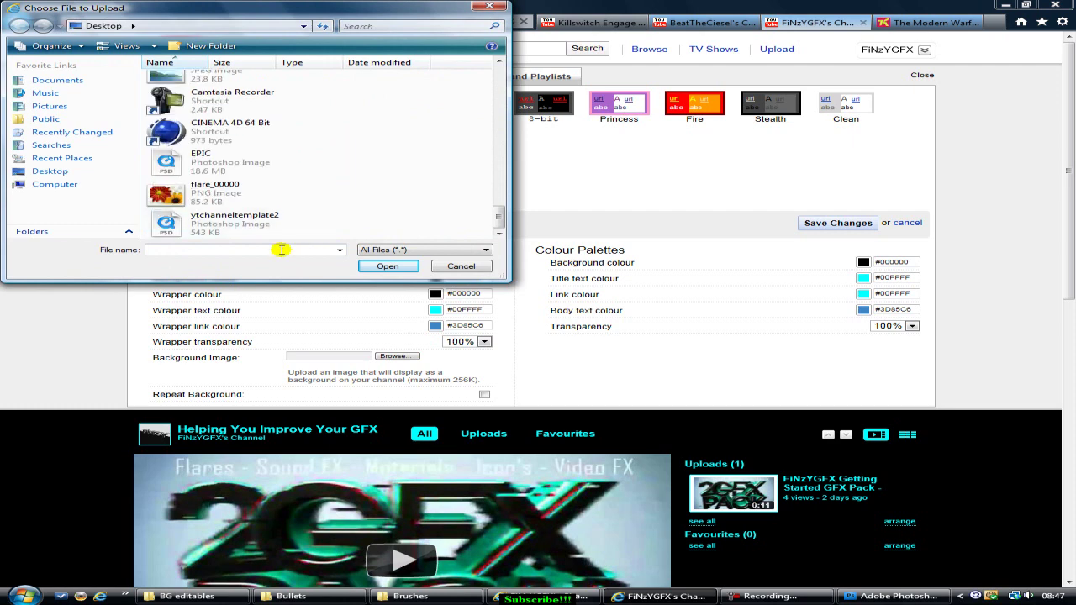
pyautogui.scroll(5, 195, 152)
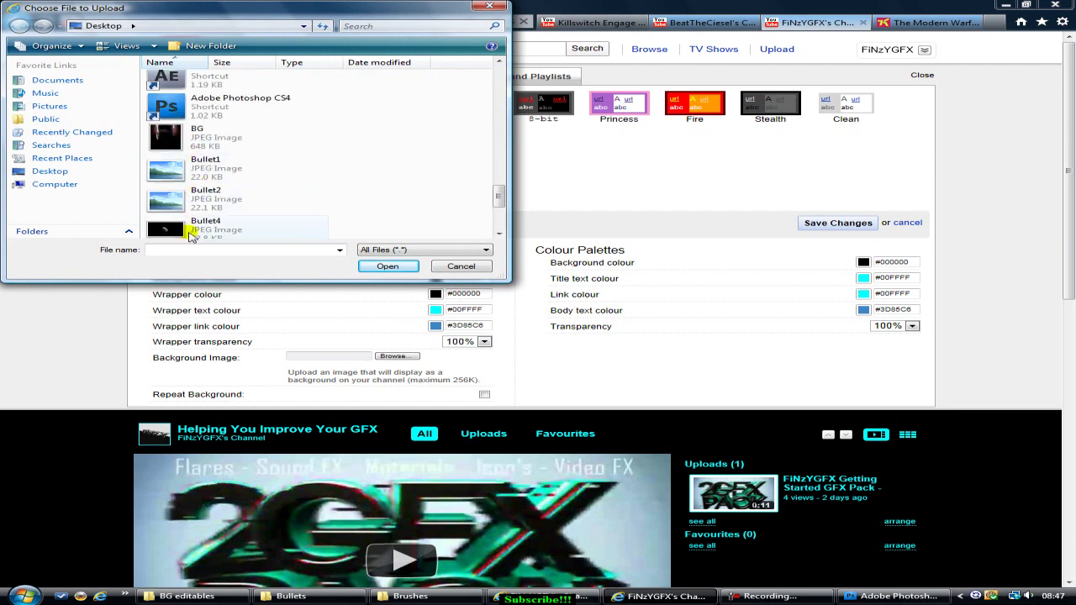
pyautogui.scroll(3, 190, 235)
pyautogui.doubleClick(190, 220)
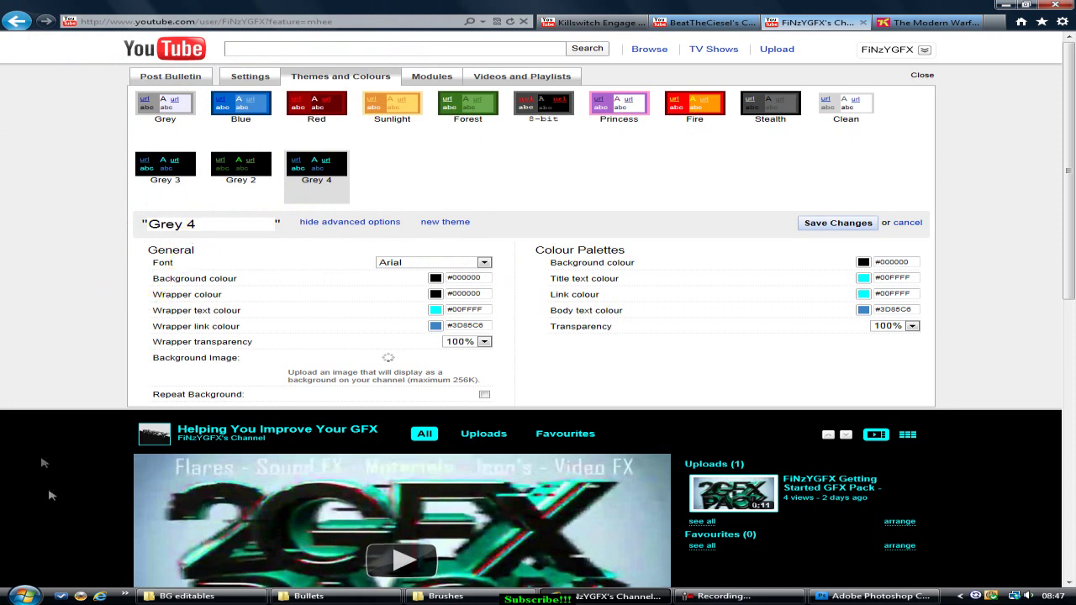
pyautogui.scroll(-2, 103, 407)
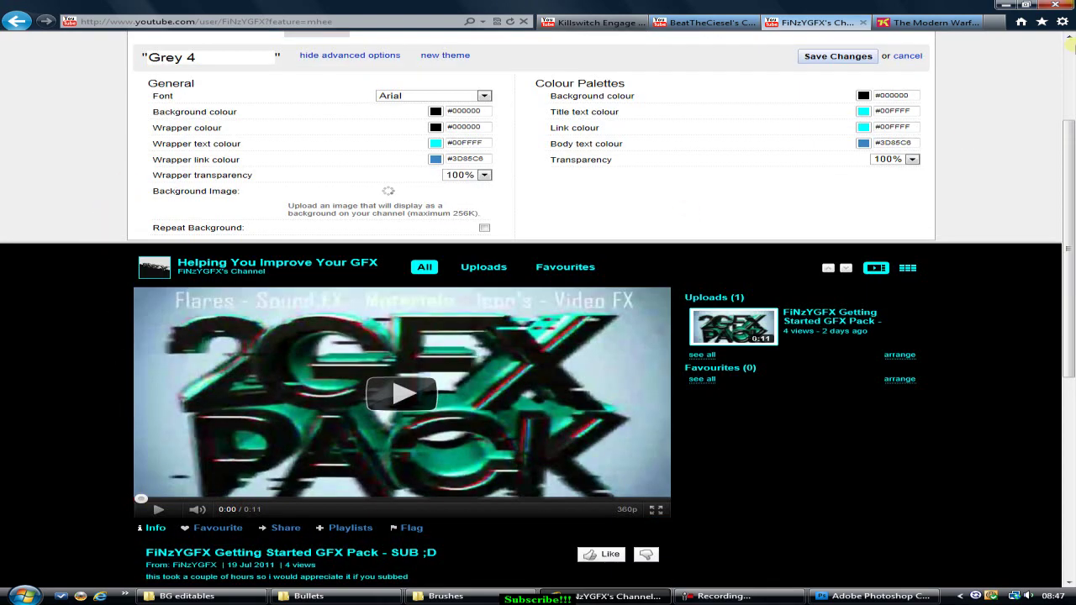
pyautogui.click(1009, 5)
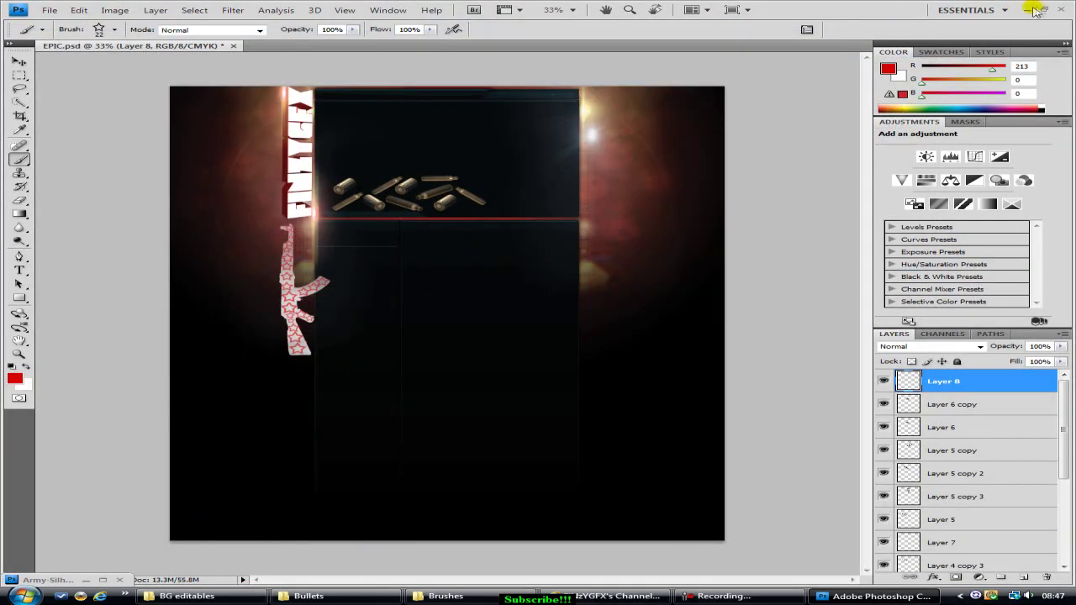
# Minimize Photoshop, then select the desktop BG image and dismiss its context menu
pyautogui.click(1034, 7)
pyautogui.click(27, 387)
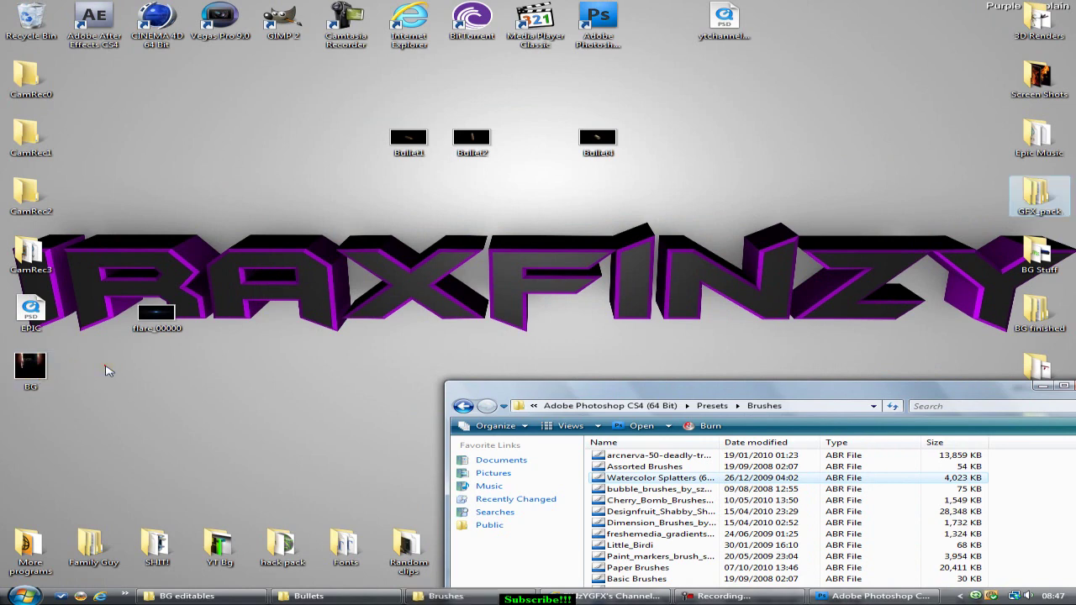
pyautogui.rightClick(27, 375)
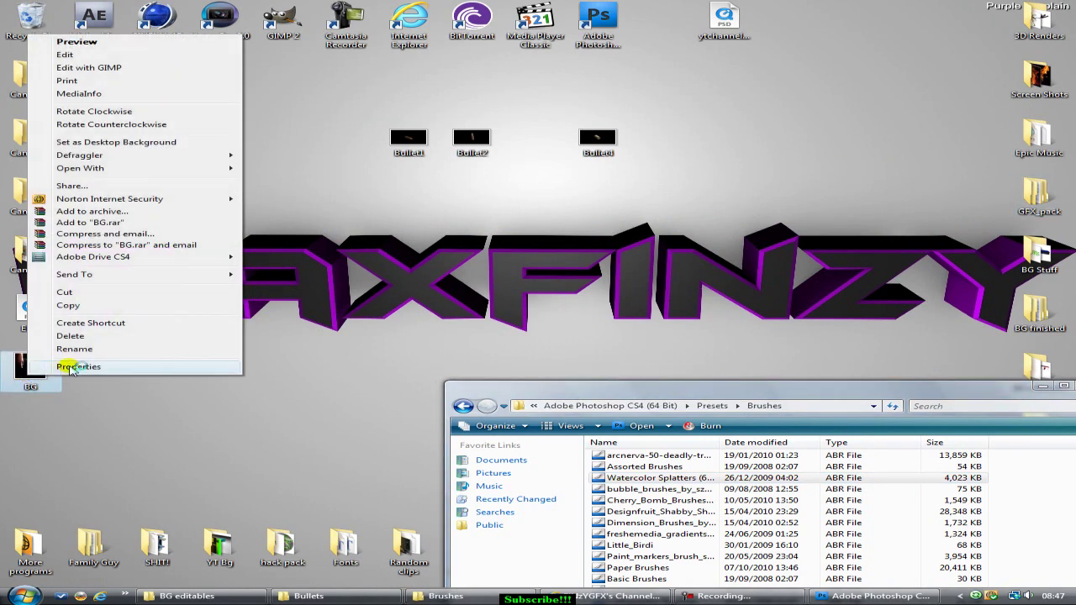
pyautogui.click(122, 395)
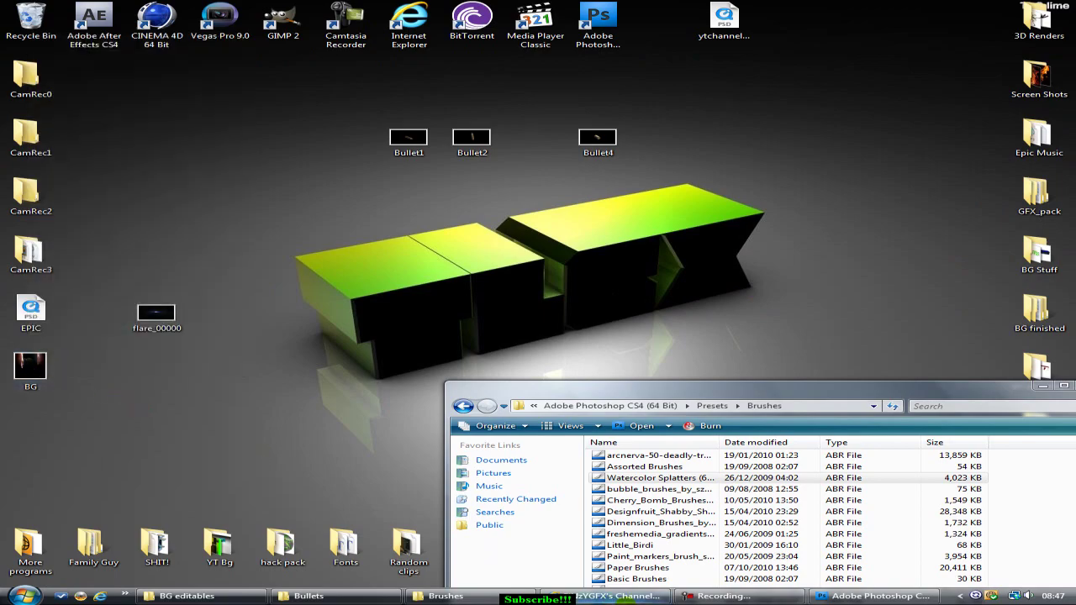
pyautogui.scroll(-5, 279, 346)
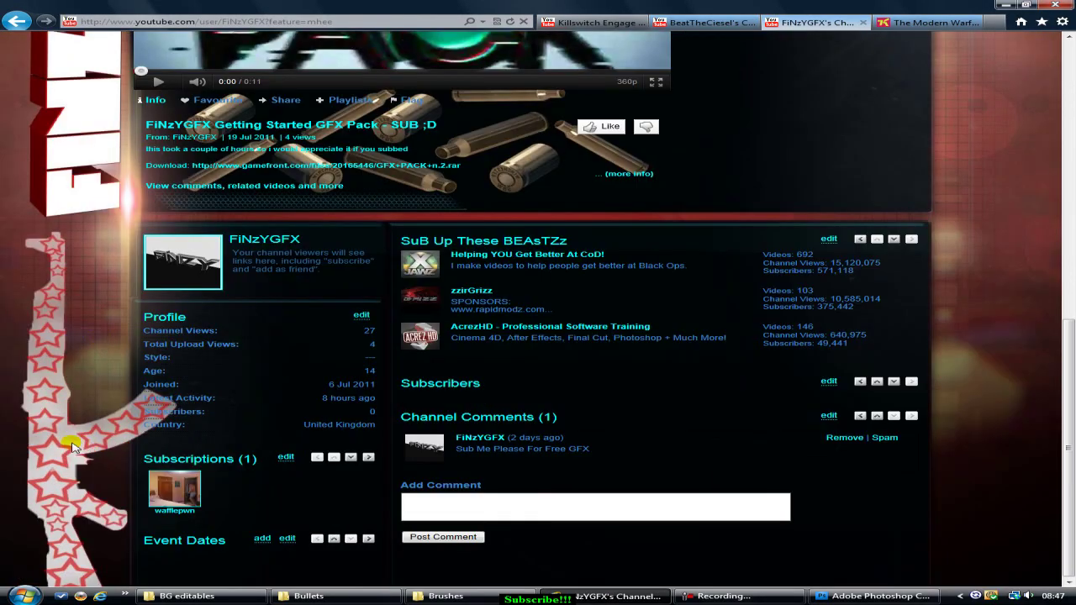
# Scroll the channel page to check the new BG background, then return to Photoshop
pyautogui.scroll(6, 47, 397)
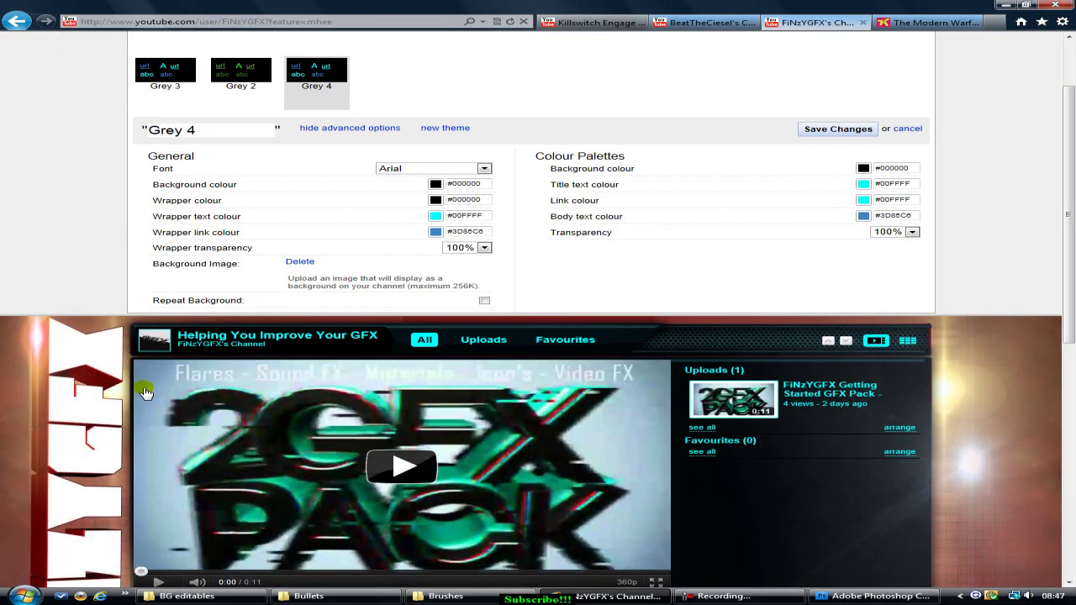
pyautogui.scroll(-2, 73, 365)
pyautogui.scroll(-4, 74, 319)
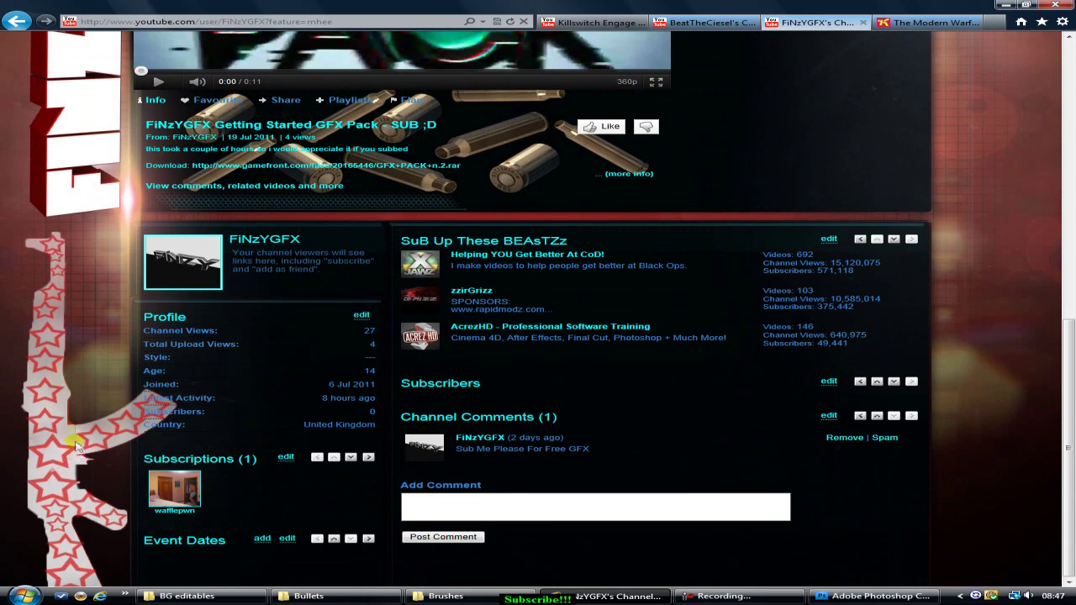
pyautogui.click(874, 596)
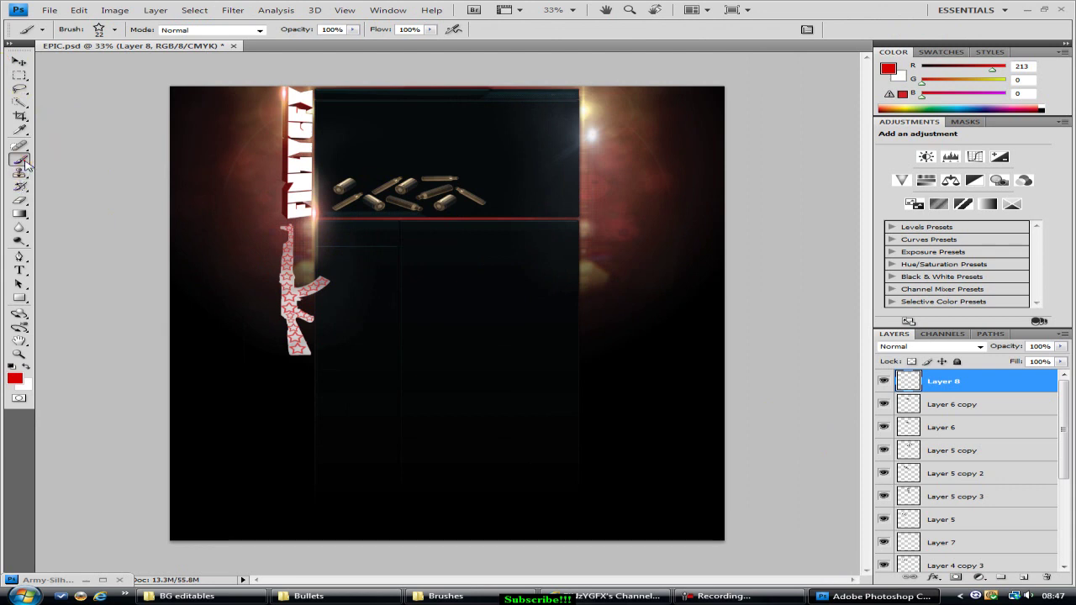
# Try the 36 px and 95 px brush presets, then close the preset list
pyautogui.click(114, 30)
pyautogui.click(36, 126)
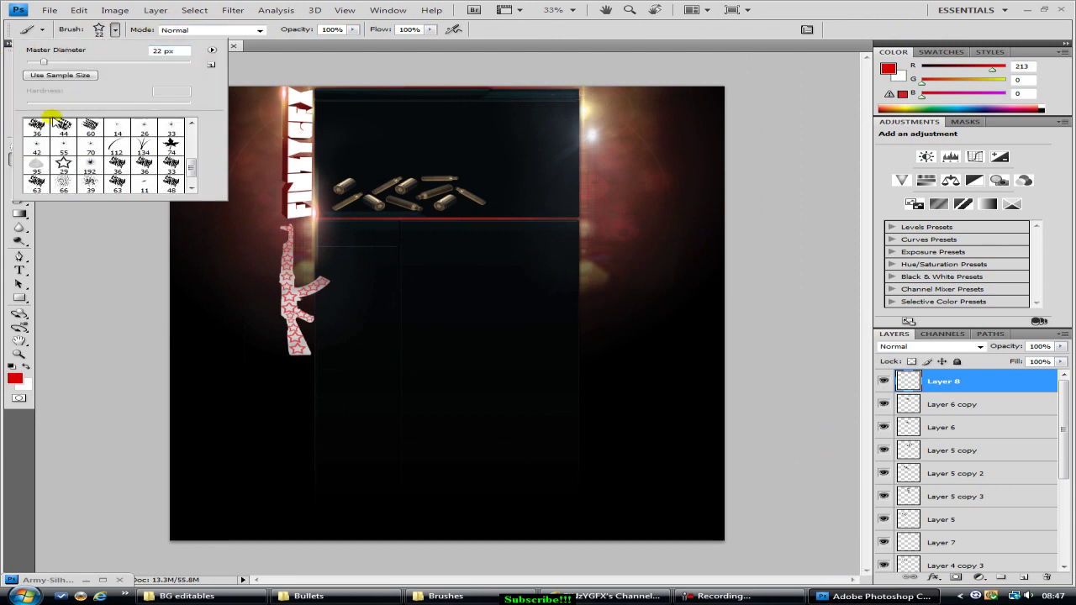
pyautogui.click(35, 163)
pyautogui.click(304, 271)
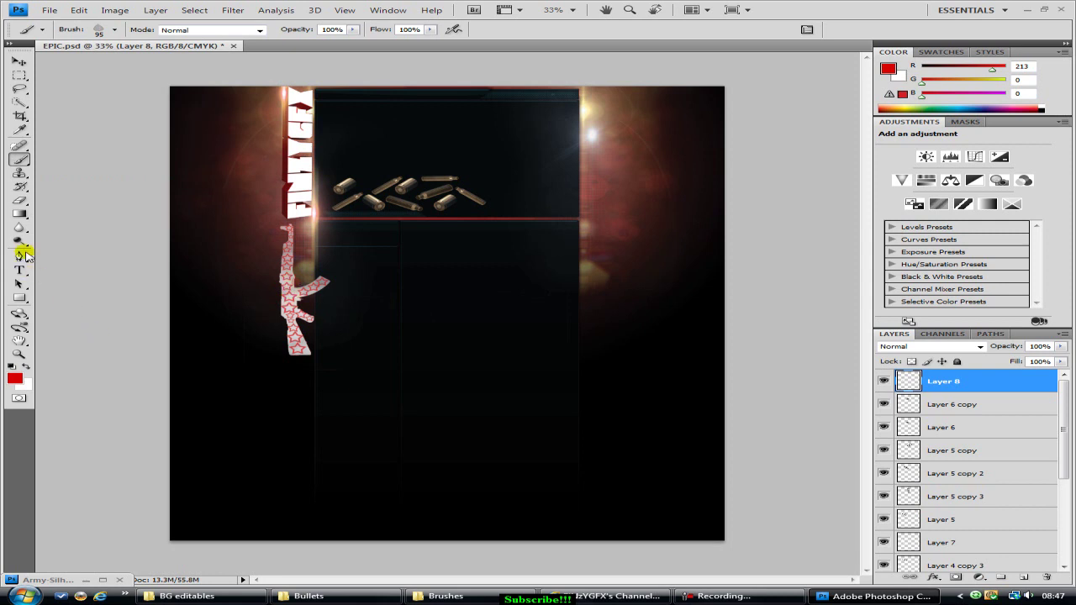
# Switch to the Eraser tool with the 19 px hard round preset
pyautogui.click(20, 201)
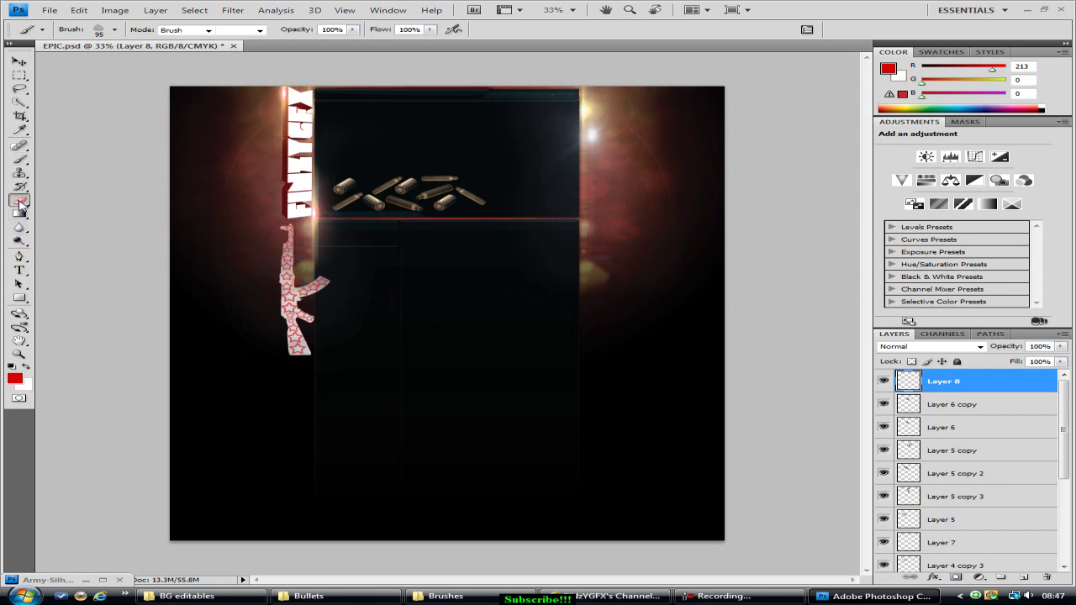
pyautogui.click(115, 30)
pyautogui.scroll(5, 79, 163)
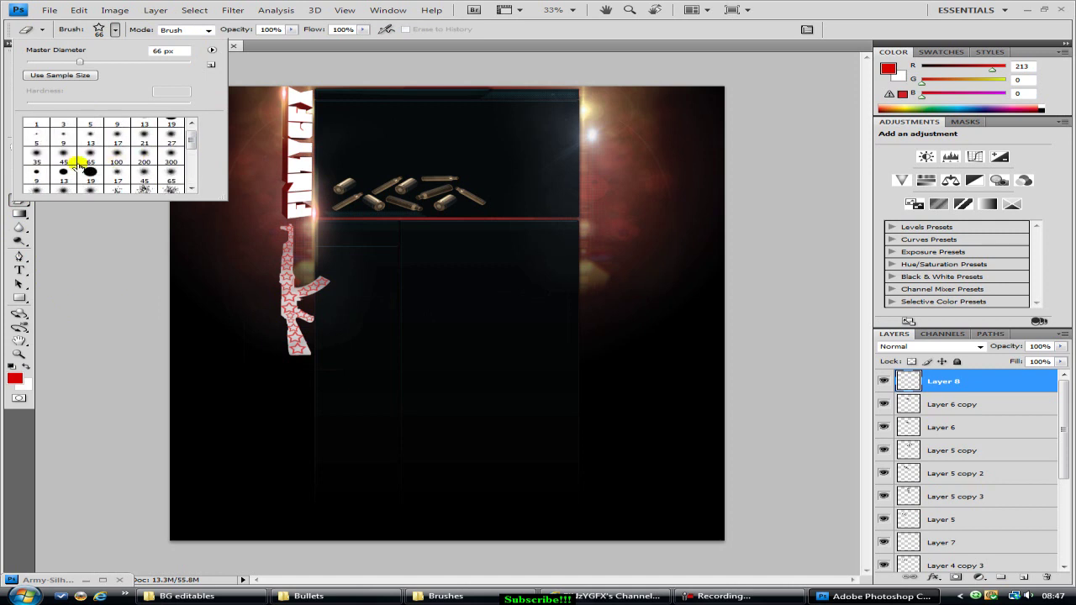
pyautogui.click(91, 174)
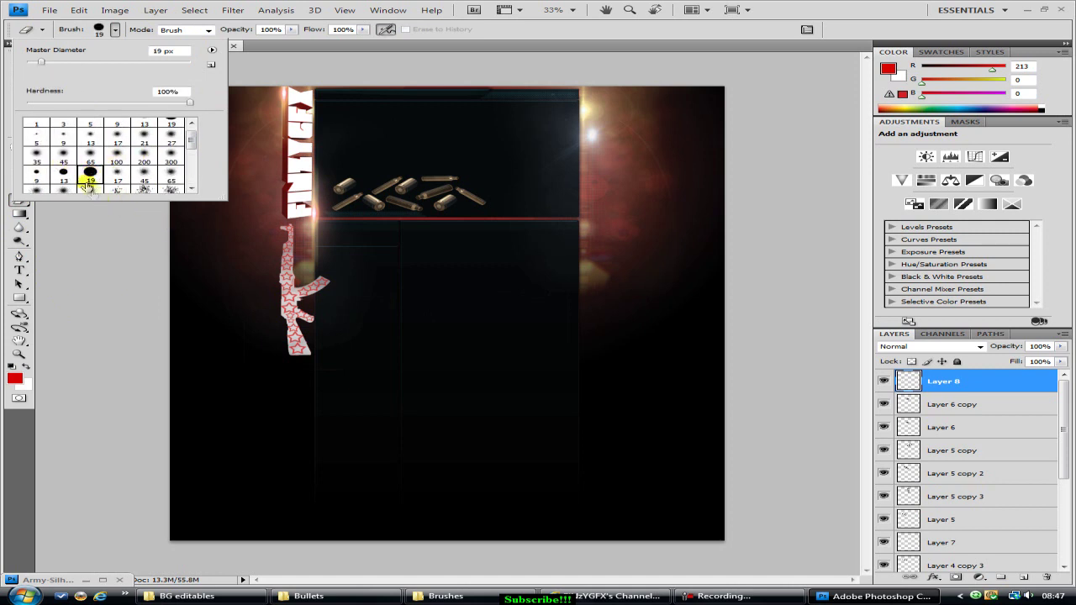
pyautogui.doubleClick(83, 174)
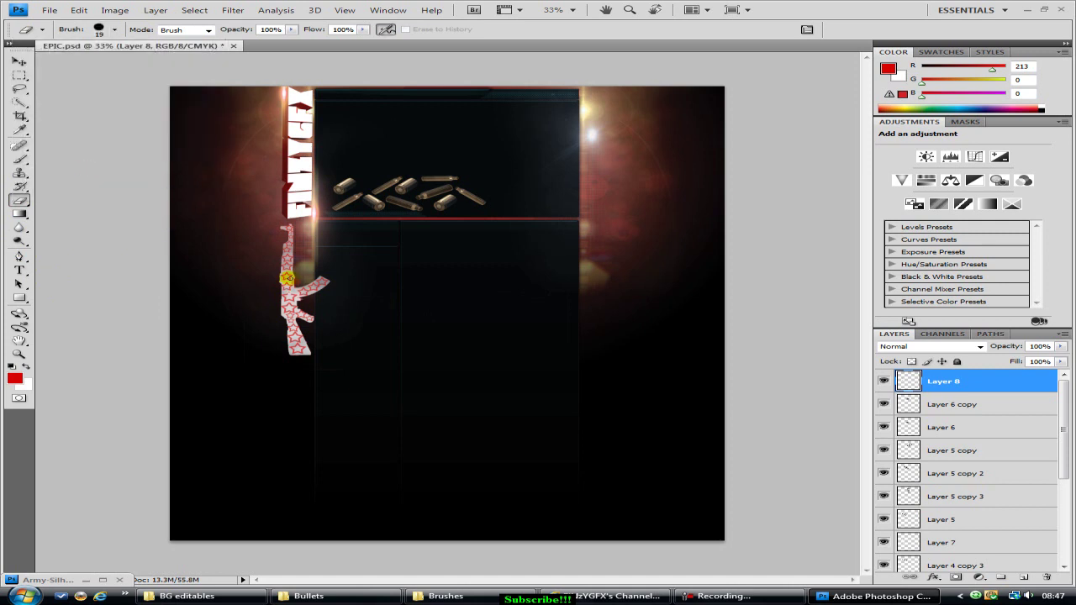
# Set the eraser's Master Diameter to 50 px, undo once, and switch to the browser
pyautogui.click(115, 30)
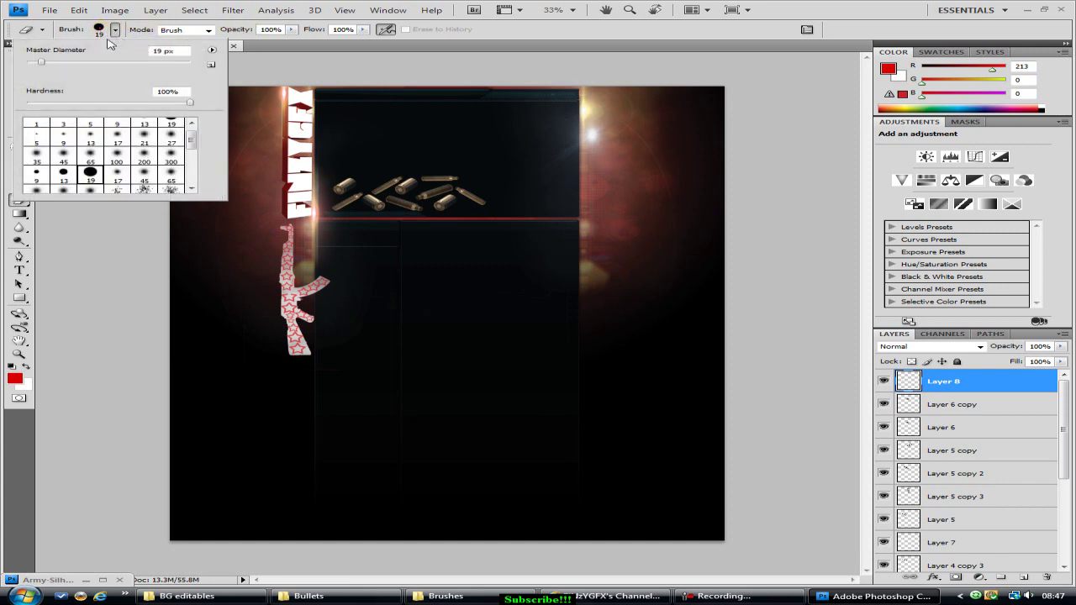
pyautogui.moveTo(43, 64); pyautogui.dragTo(38, 64)
pyautogui.write('50')
pyautogui.press('Return')
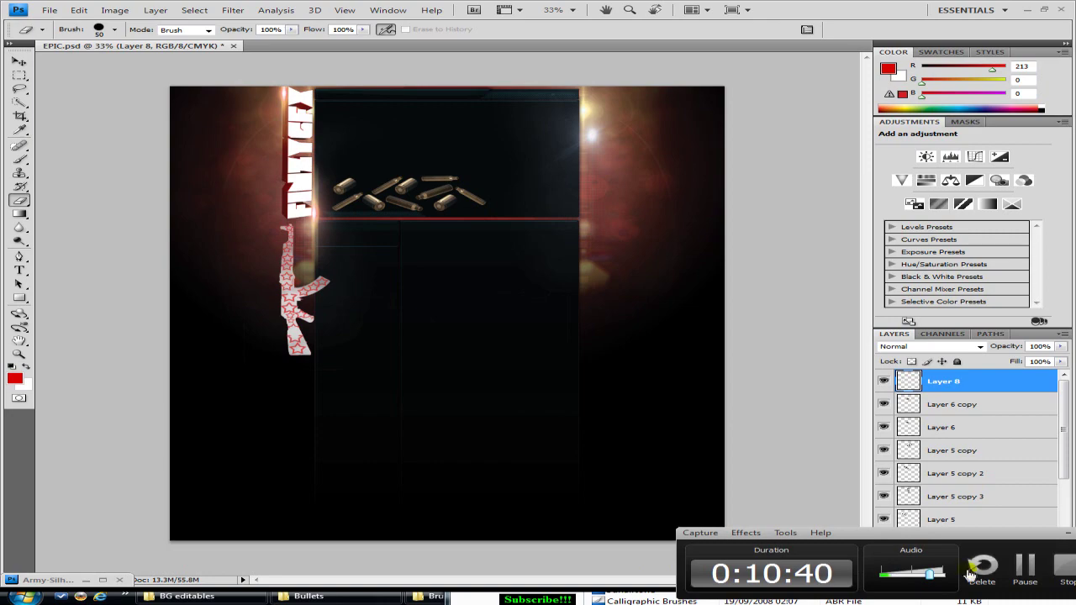
pyautogui.hotkey('ctrl', 'z')
pyautogui.hotkey('alt', 'Tab')
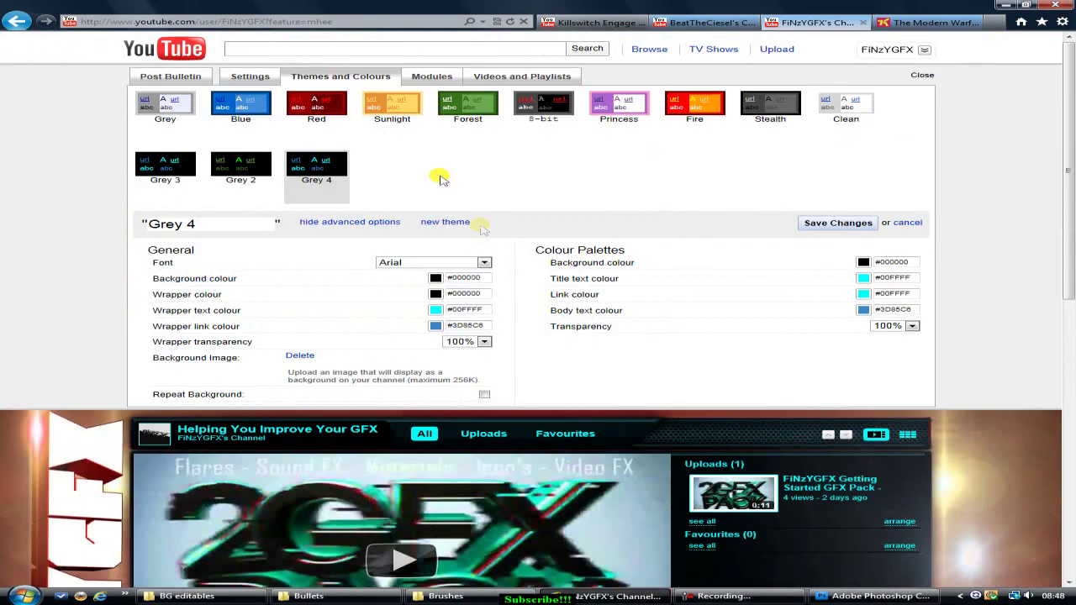
# Replace the channel background image by uploading BG again
pyautogui.click(301, 355)
pyautogui.click(397, 356)
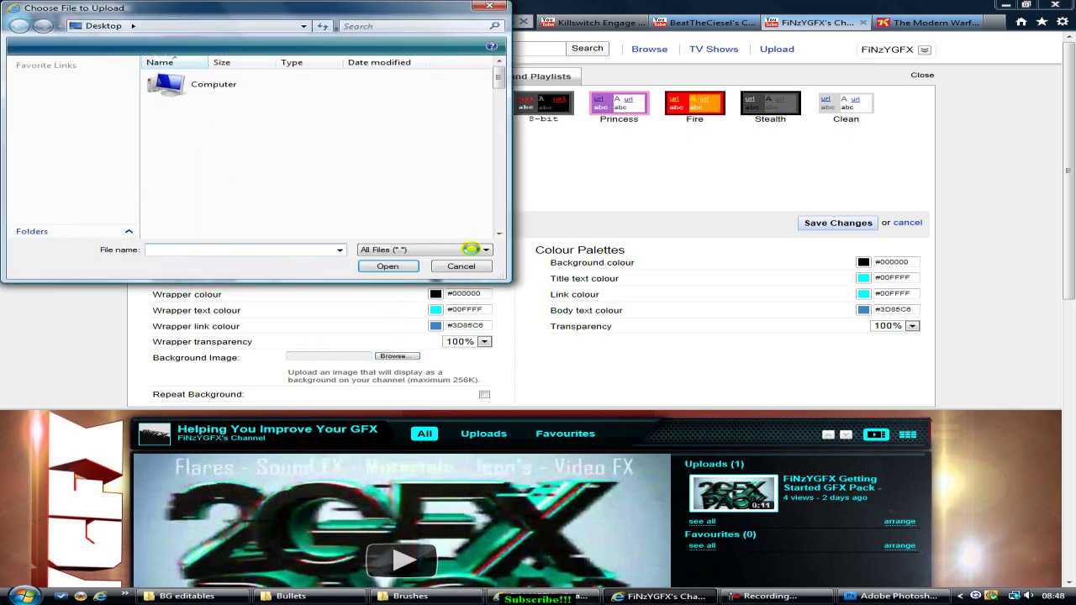
pyautogui.scroll(-3, 433, 170)
pyautogui.scroll(-15, 372, 188)
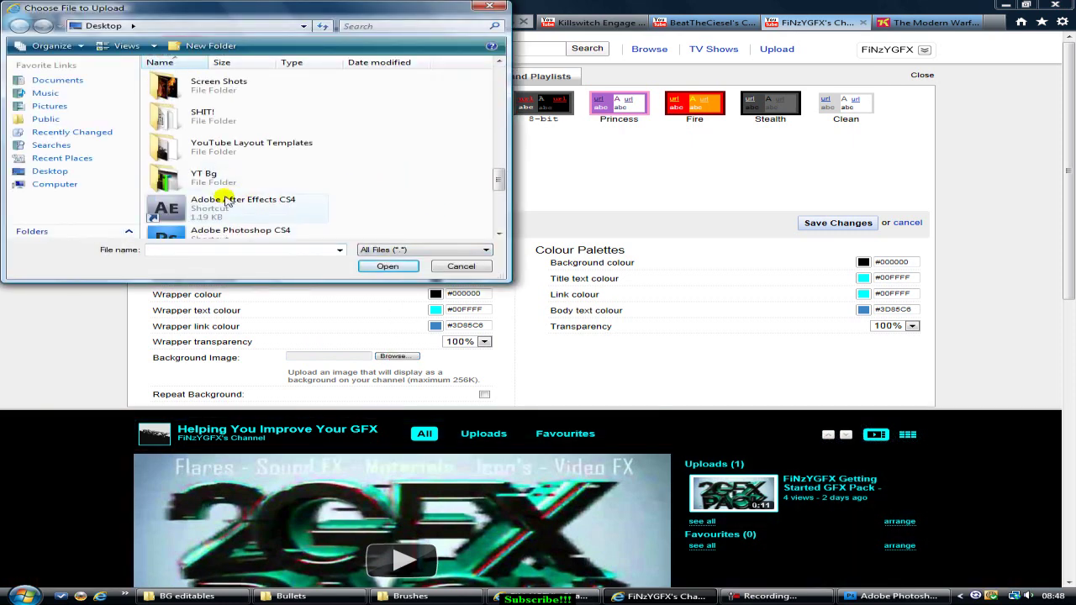
pyautogui.scroll(5, 235, 156)
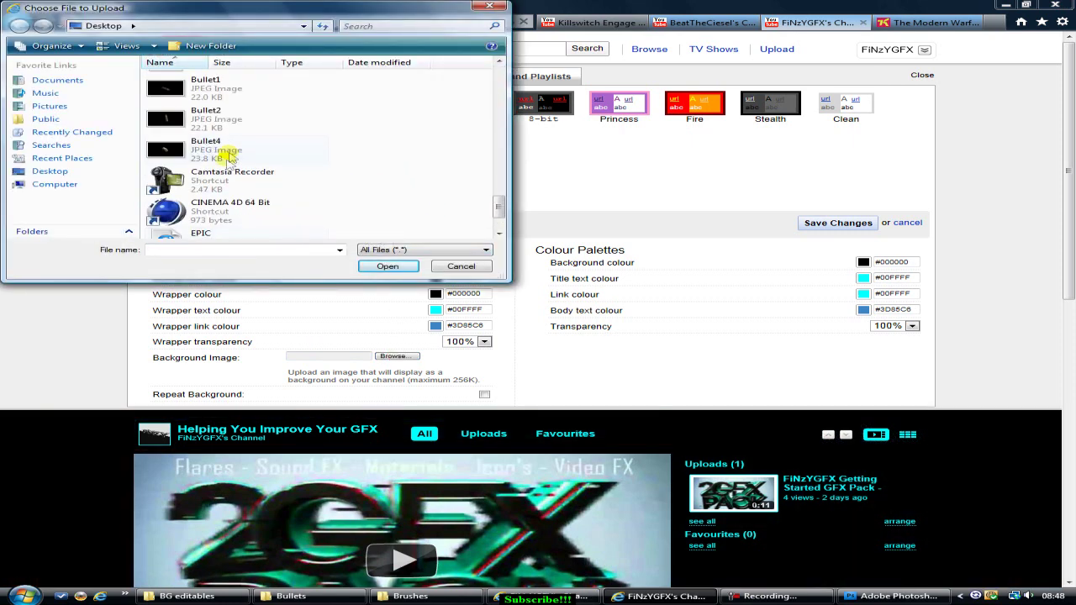
pyautogui.click(200, 139)
pyautogui.doubleClick(199, 138)
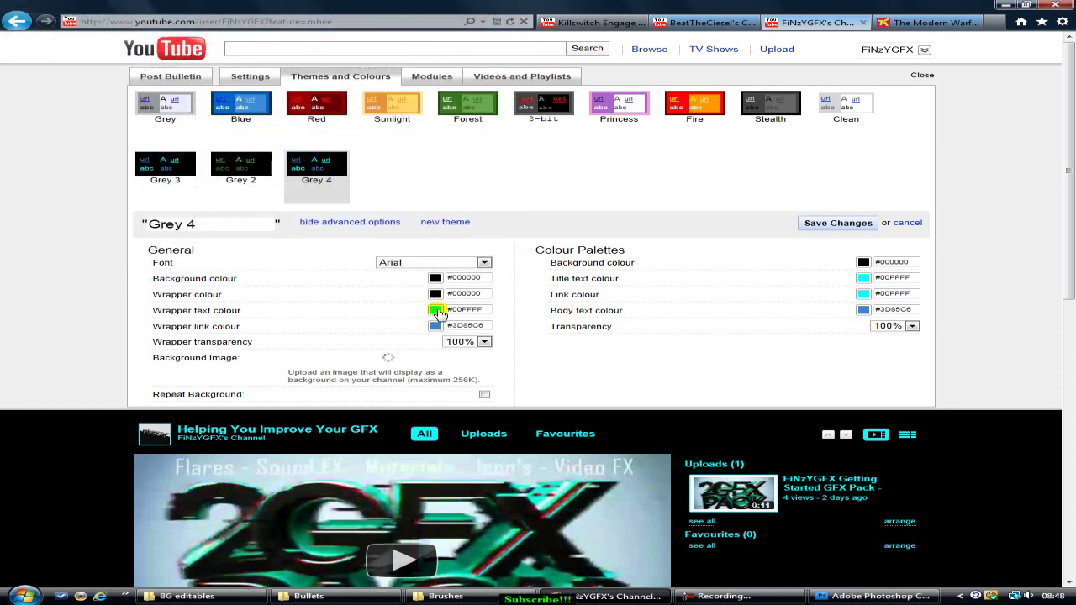
# Make wrapper text and title text red, wrapper links and link colour dark red
pyautogui.click(437, 310)
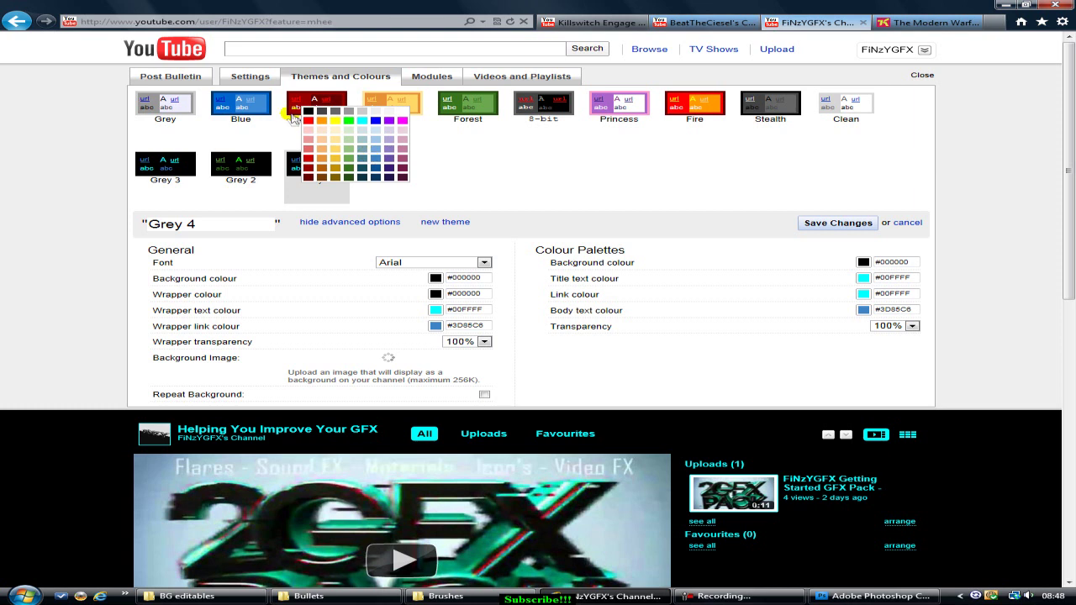
pyautogui.click(308, 121)
pyautogui.click(437, 326)
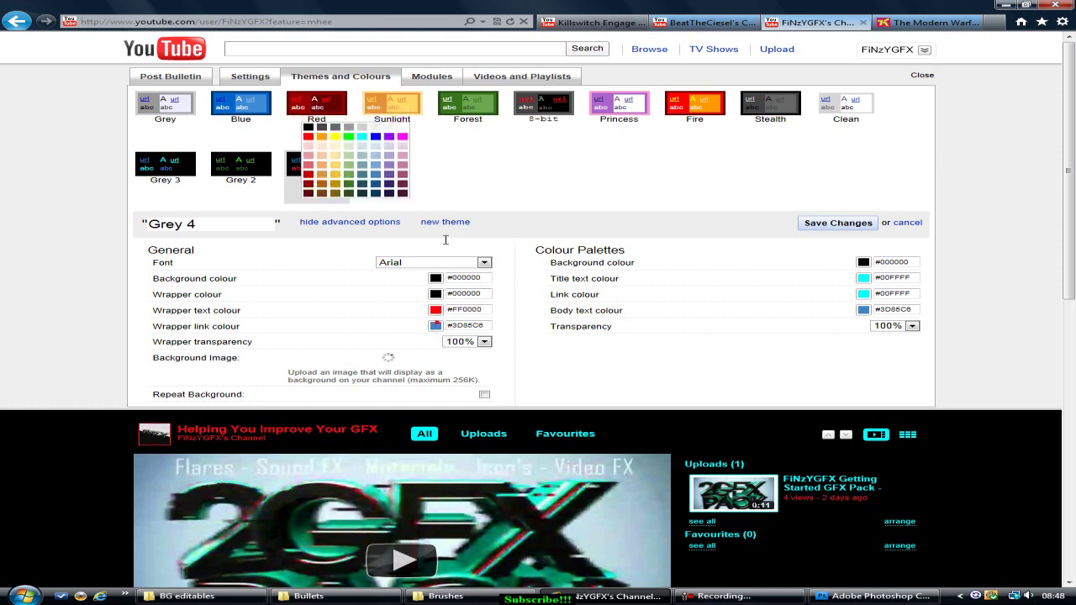
pyautogui.click(308, 178)
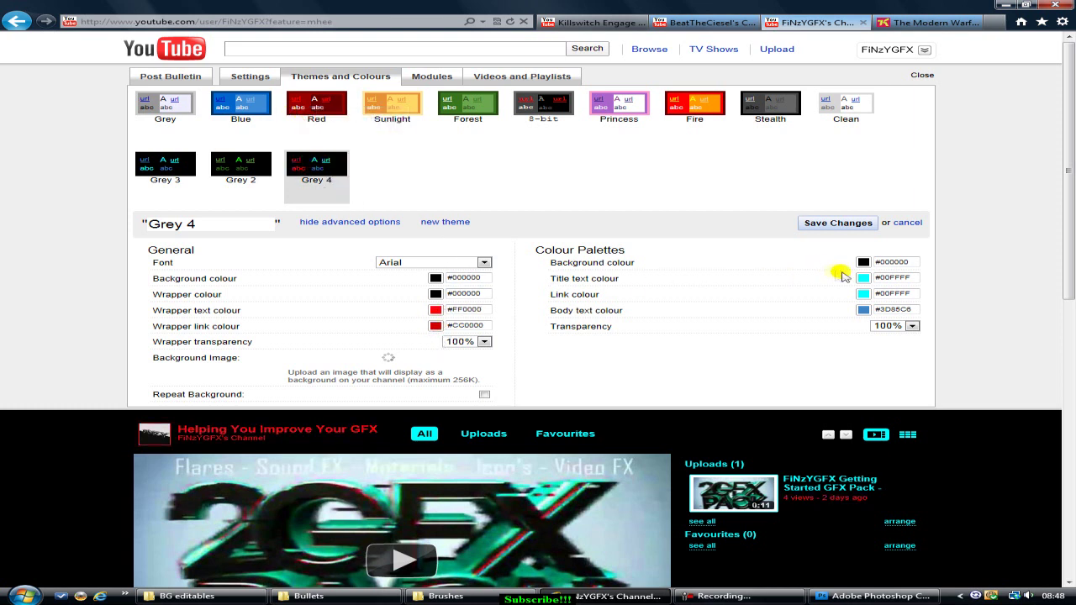
pyautogui.click(864, 280)
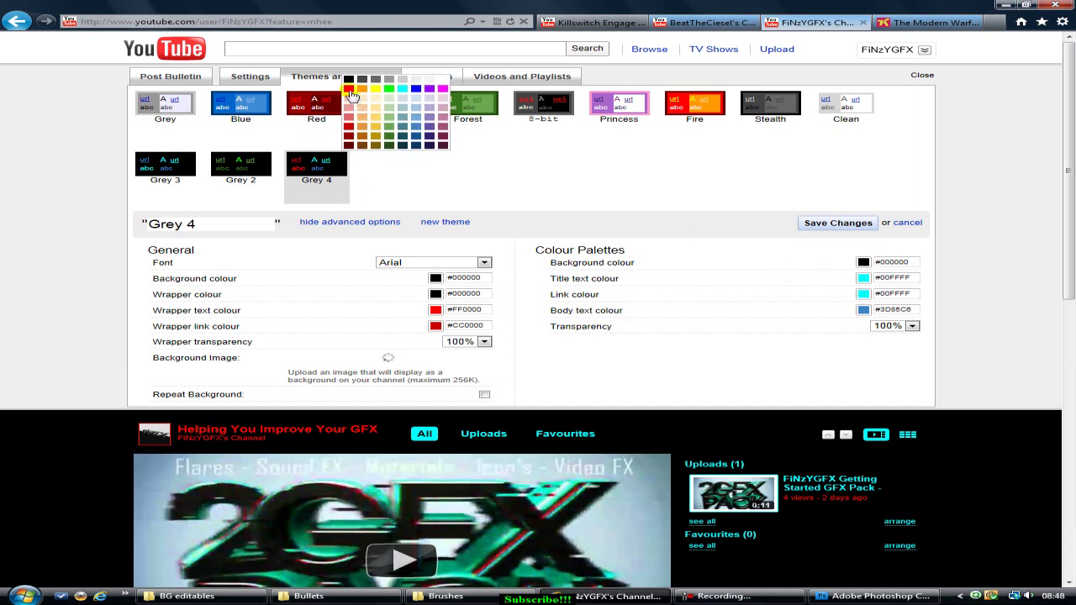
pyautogui.click(349, 88)
pyautogui.click(863, 294)
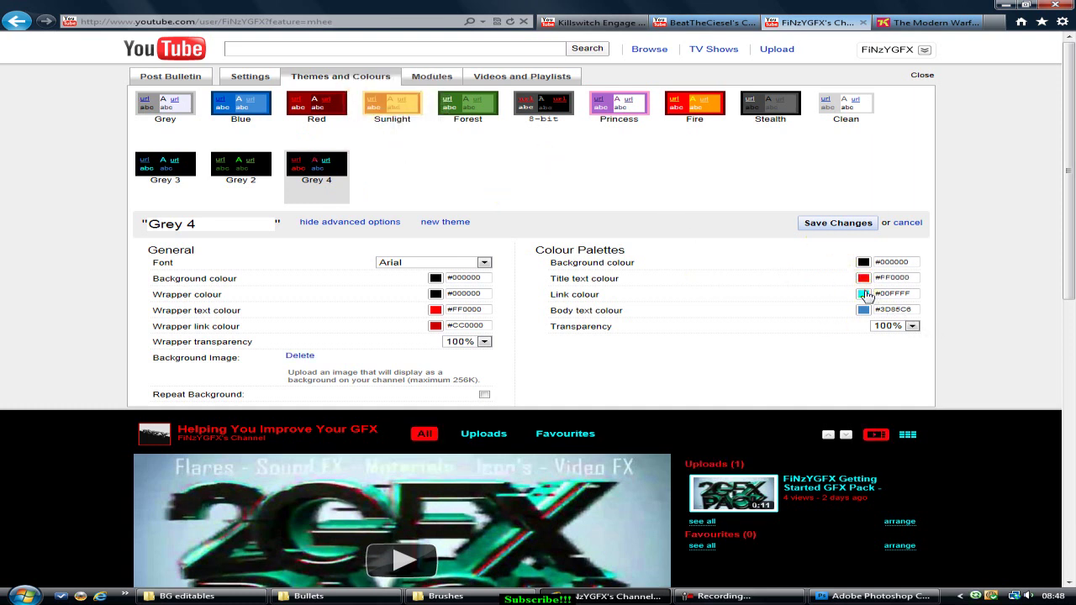
pyautogui.click(352, 156)
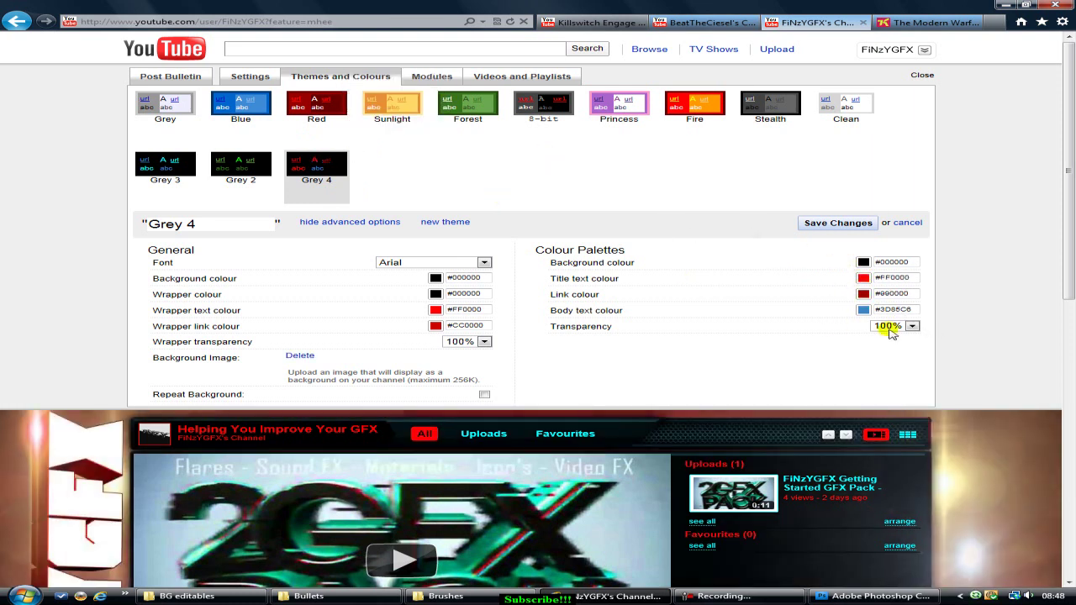
# Set the body text colour to blue #3D85C6, then load the Red theme preset
pyautogui.click(864, 310)
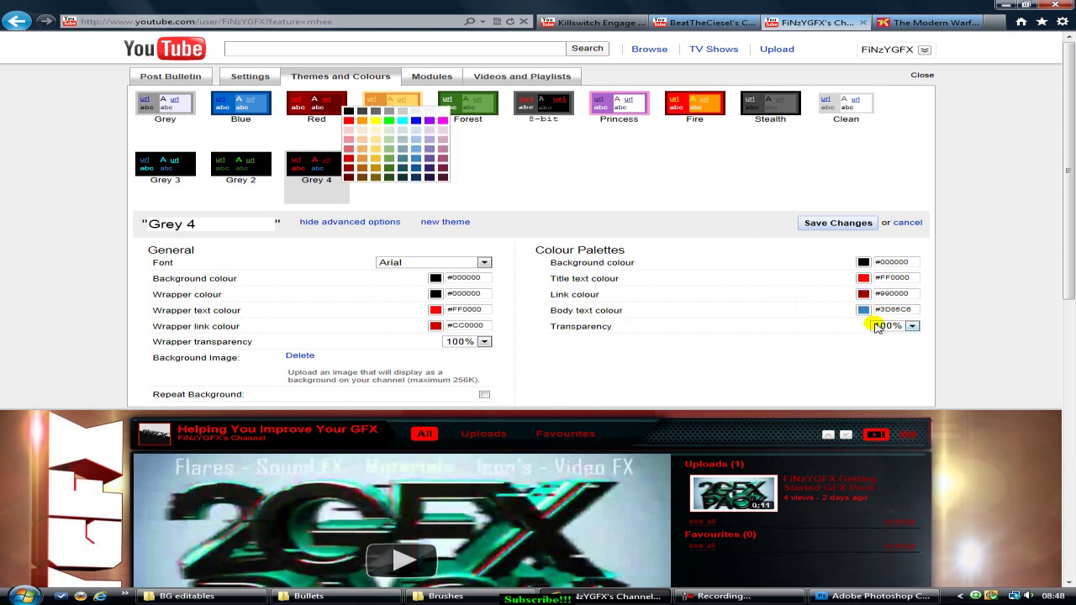
pyautogui.click(864, 311)
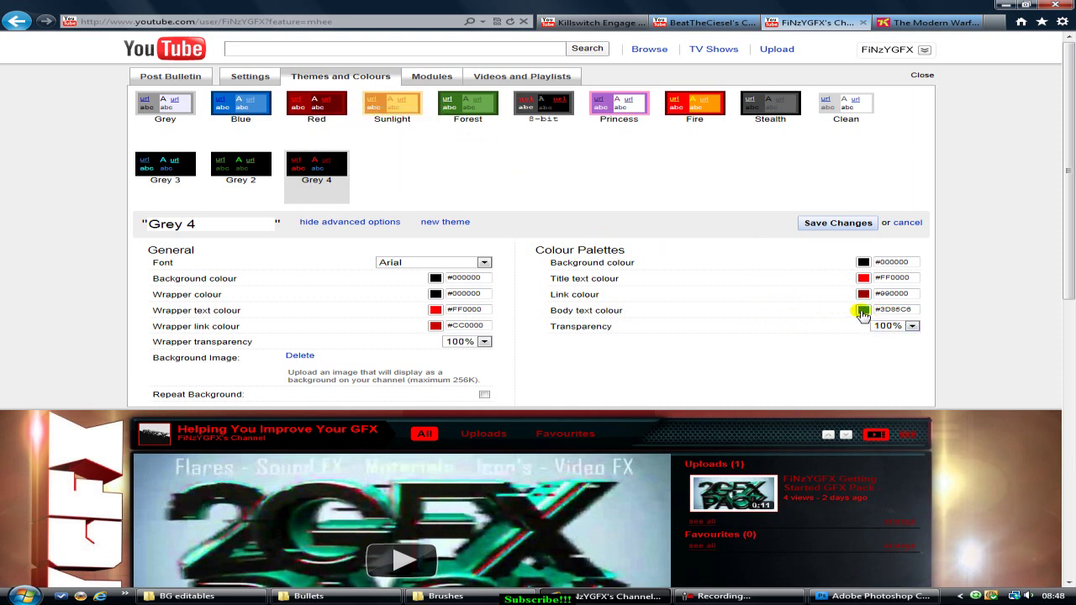
pyautogui.click(863, 311)
pyautogui.click(345, 121)
# Upload the BG image as the Red theme's background image
pyautogui.scroll(-4, 799, 353)
pyautogui.scroll(4, 781, 315)
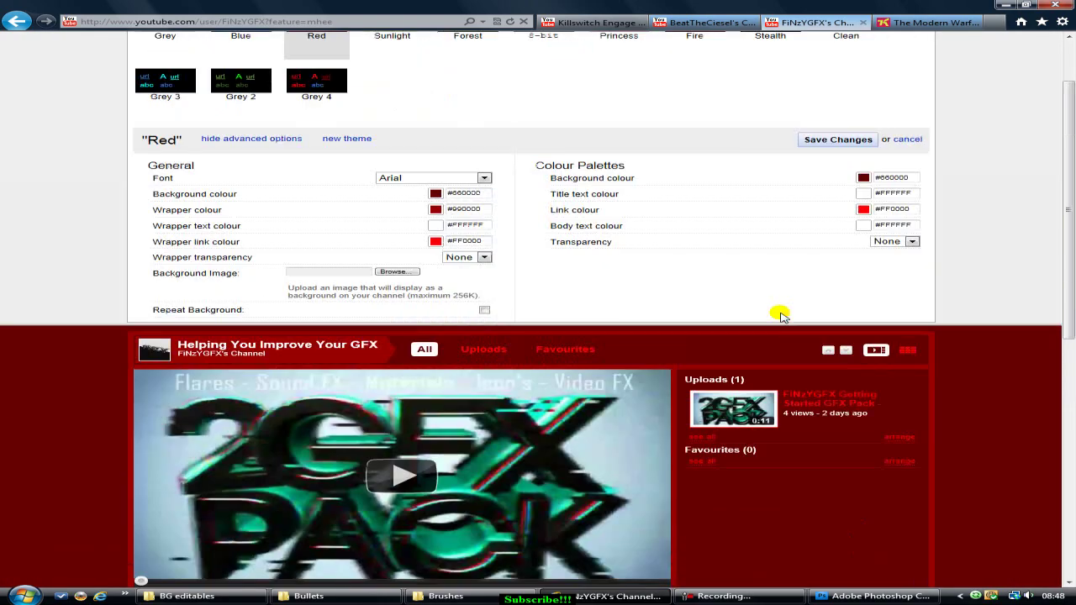
pyautogui.click(395, 356)
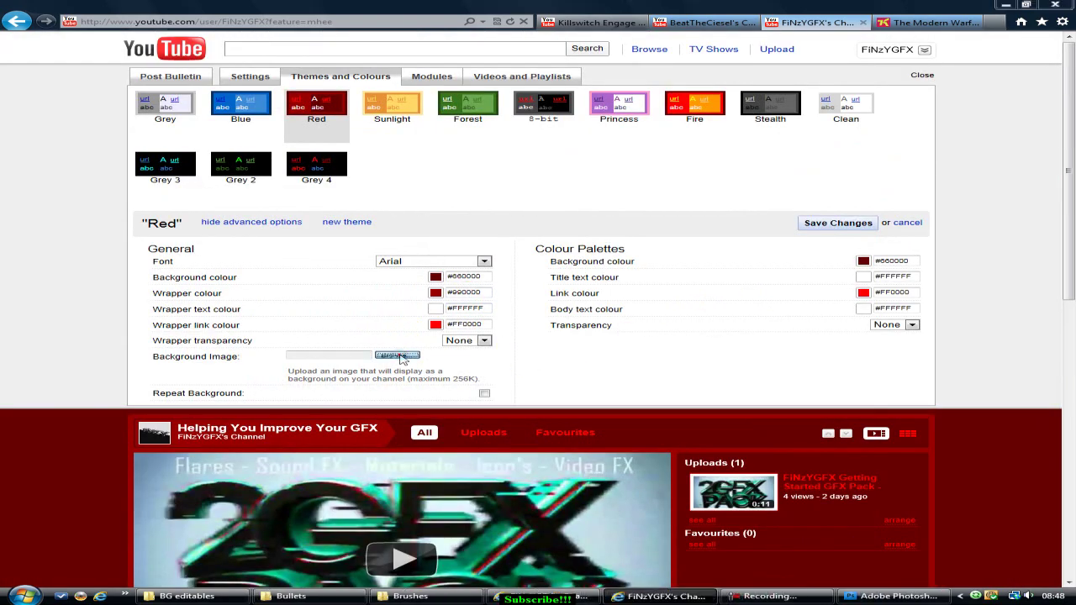
pyautogui.scroll(-10, 319, 195)
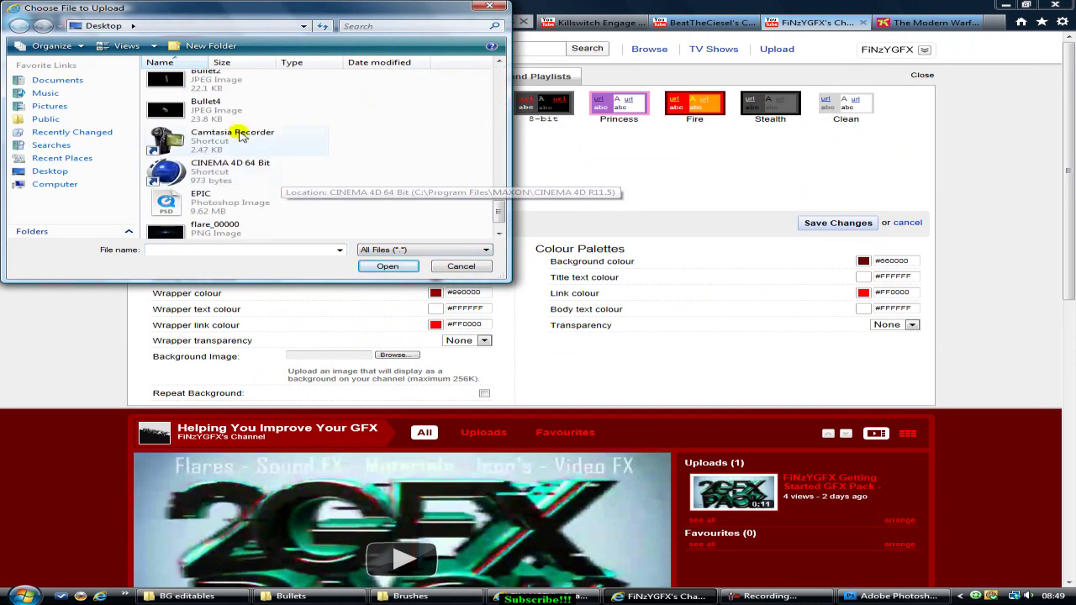
pyautogui.click(196, 97)
pyautogui.click(388, 266)
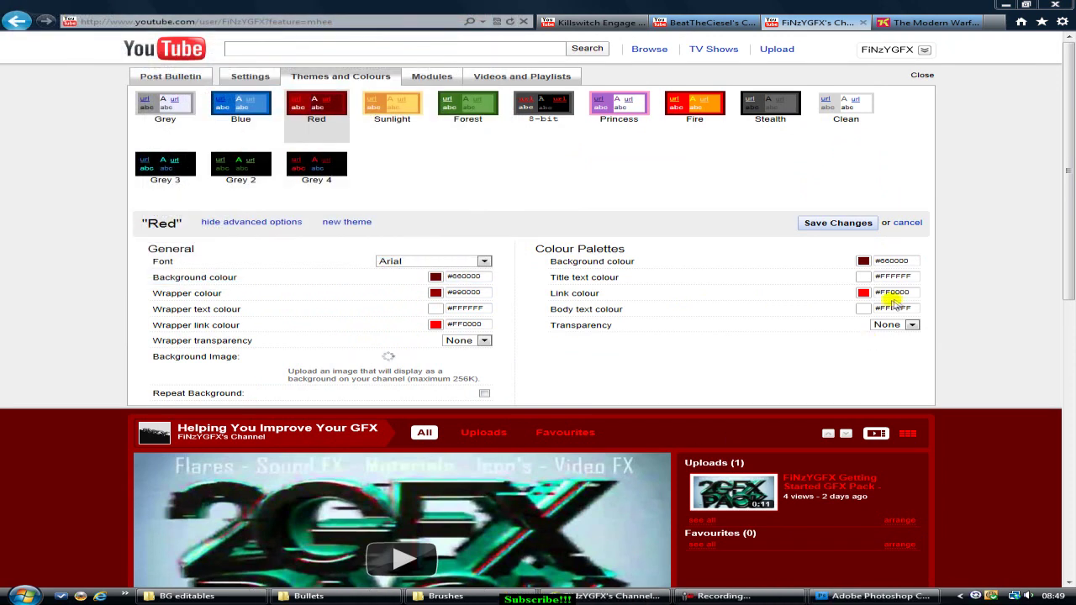
# Set wrapper transparency to 100% and keep Arial as the font, then return to Photoshop
pyautogui.click(912, 326)
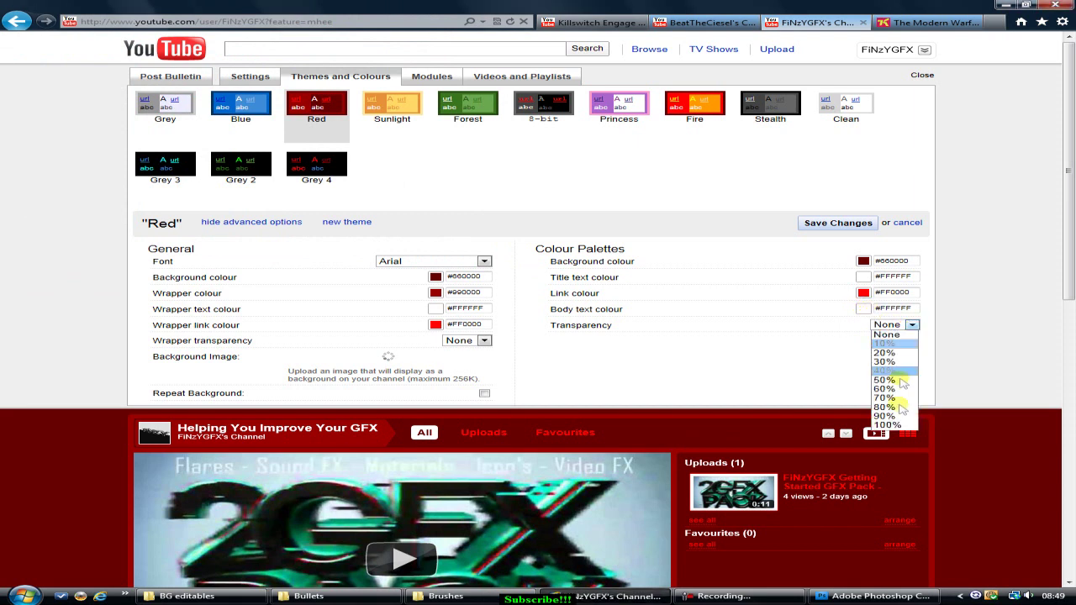
pyautogui.click(470, 343)
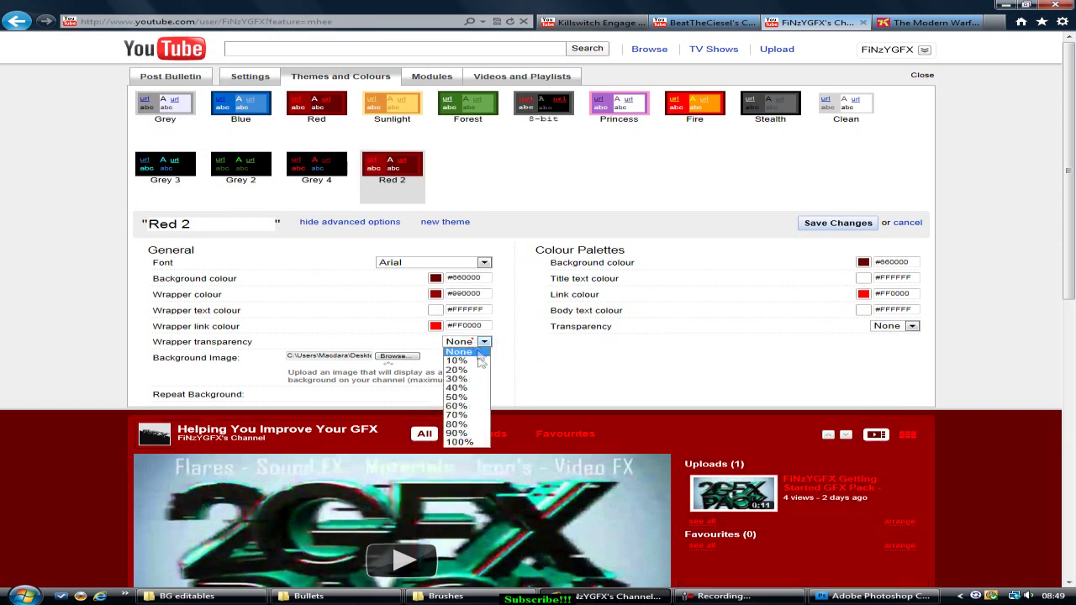
pyautogui.click(467, 446)
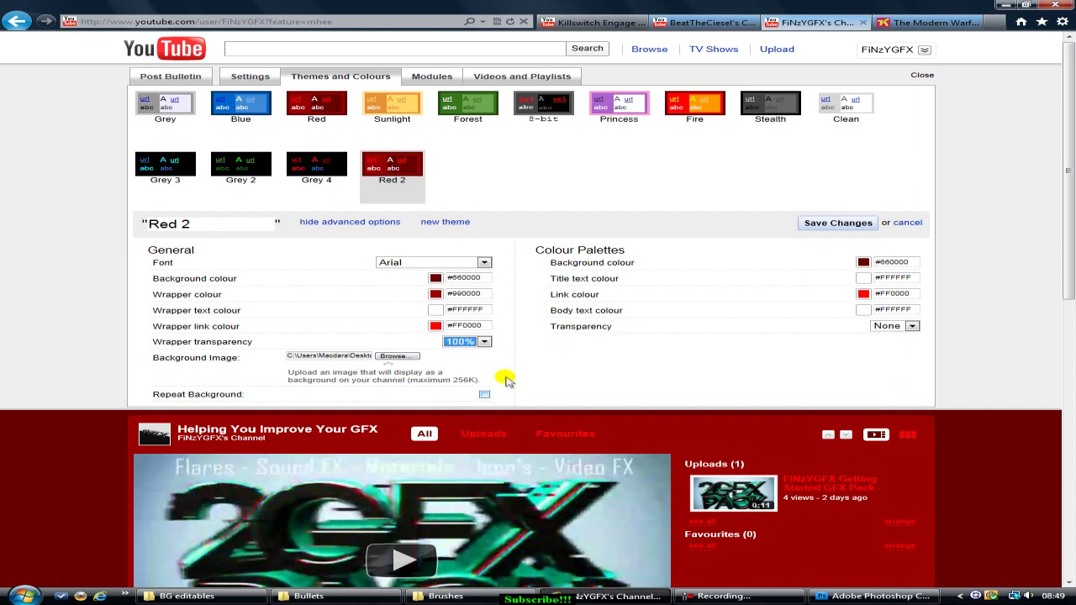
pyautogui.click(484, 263)
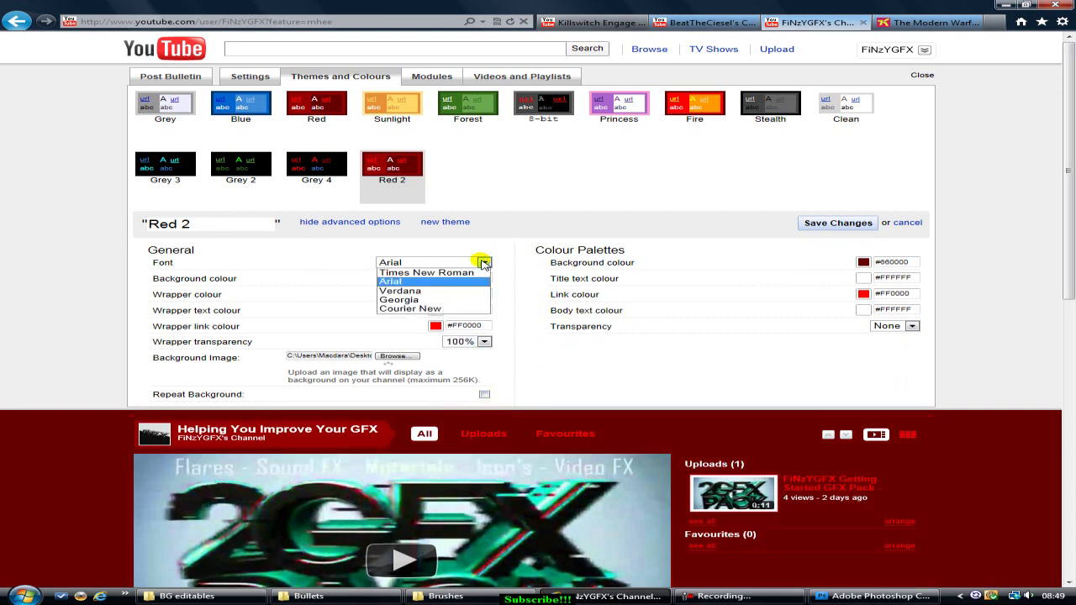
pyautogui.click(484, 263)
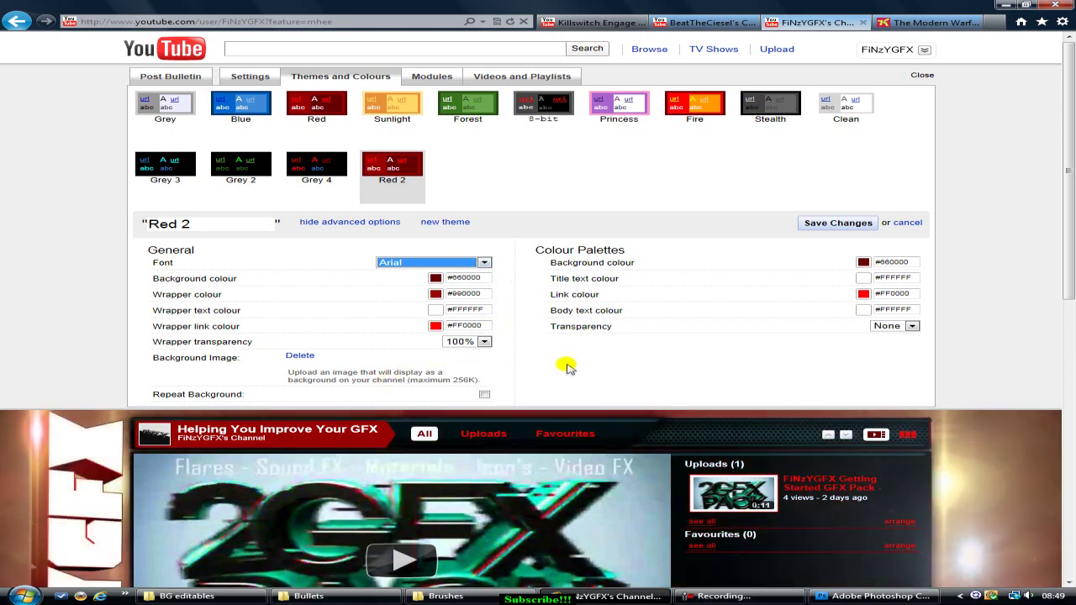
pyautogui.scroll(-6, 566, 363)
pyautogui.scroll(-1, 566, 363)
pyautogui.scroll(7, 566, 365)
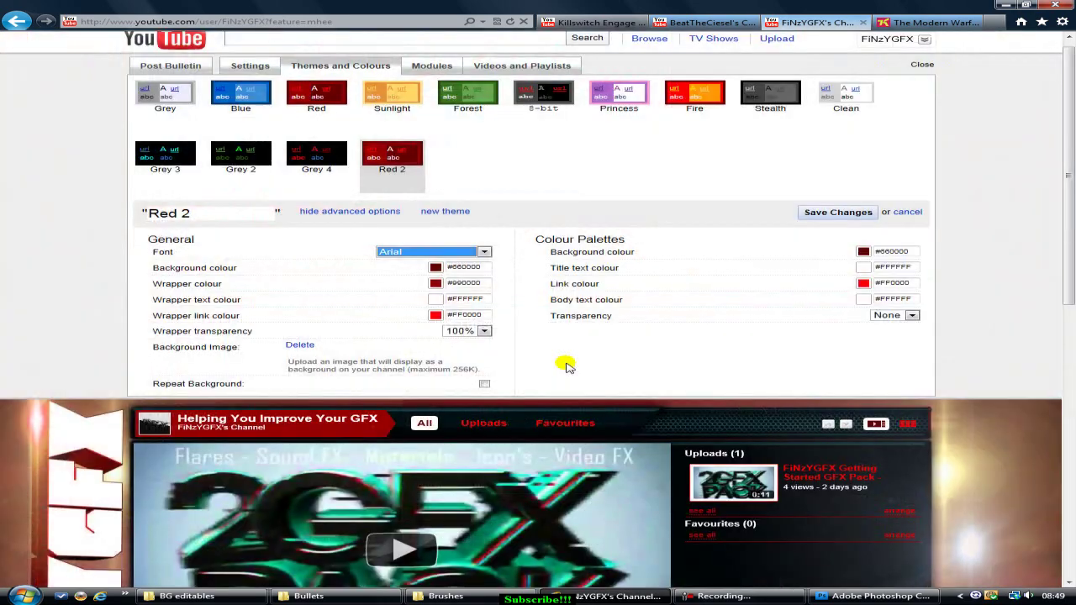
pyautogui.click(521, 272)
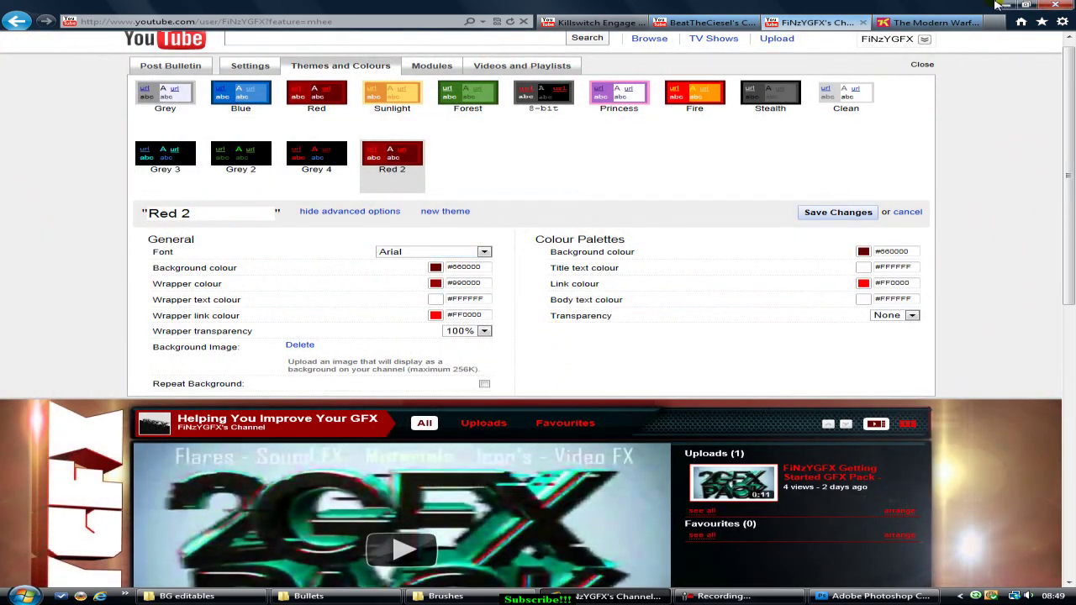
pyautogui.click(840, 597)
# Save the banner over bg.jpg as a maximum-quality JPEG and return to the theme editor
pyautogui.click(49, 10)
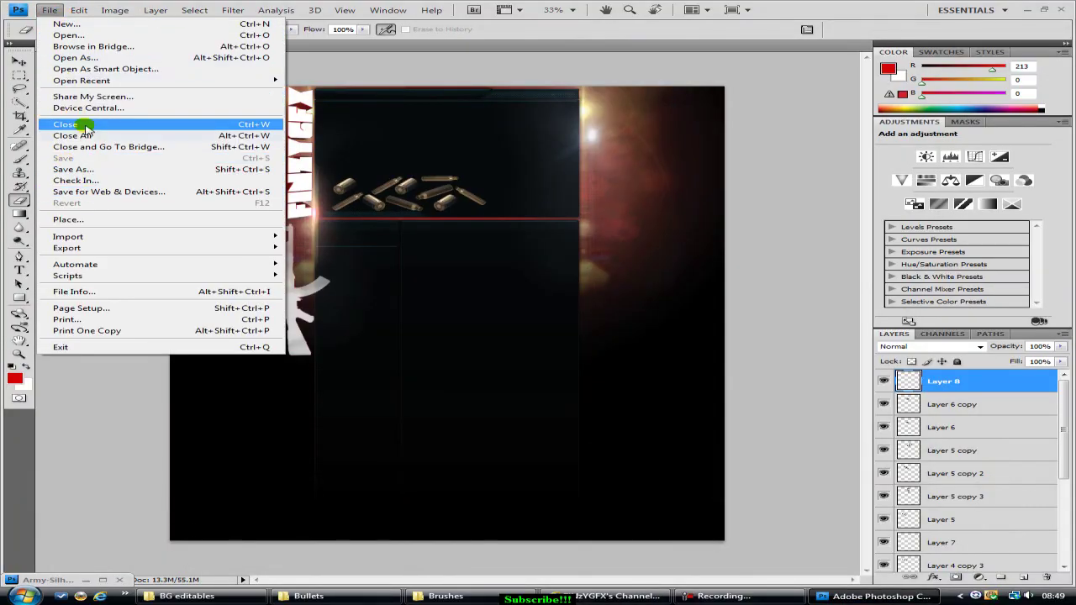
pyautogui.click(84, 169)
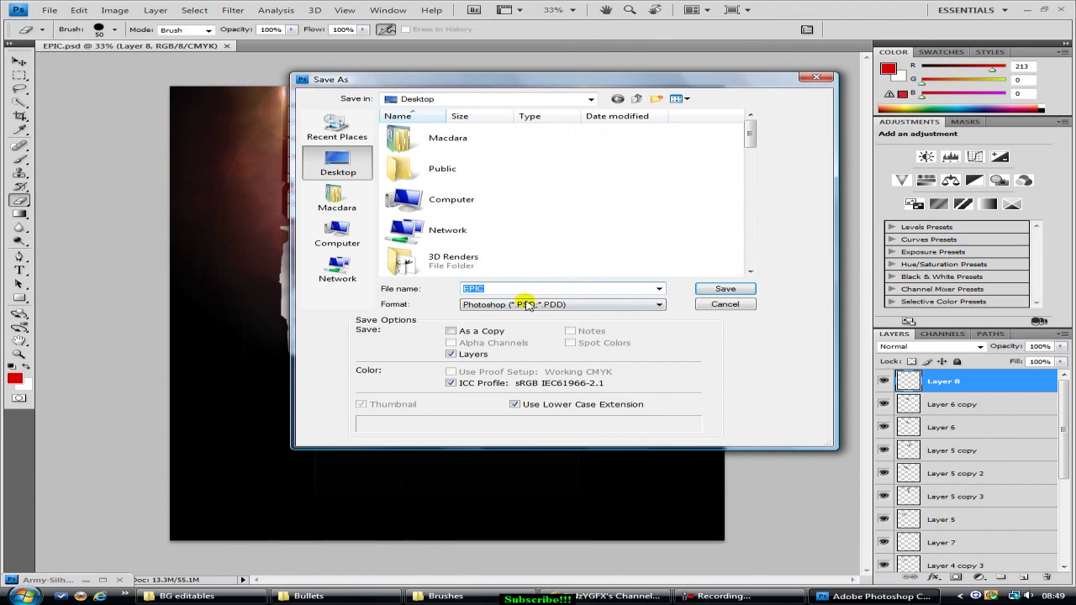
pyautogui.write('bg')
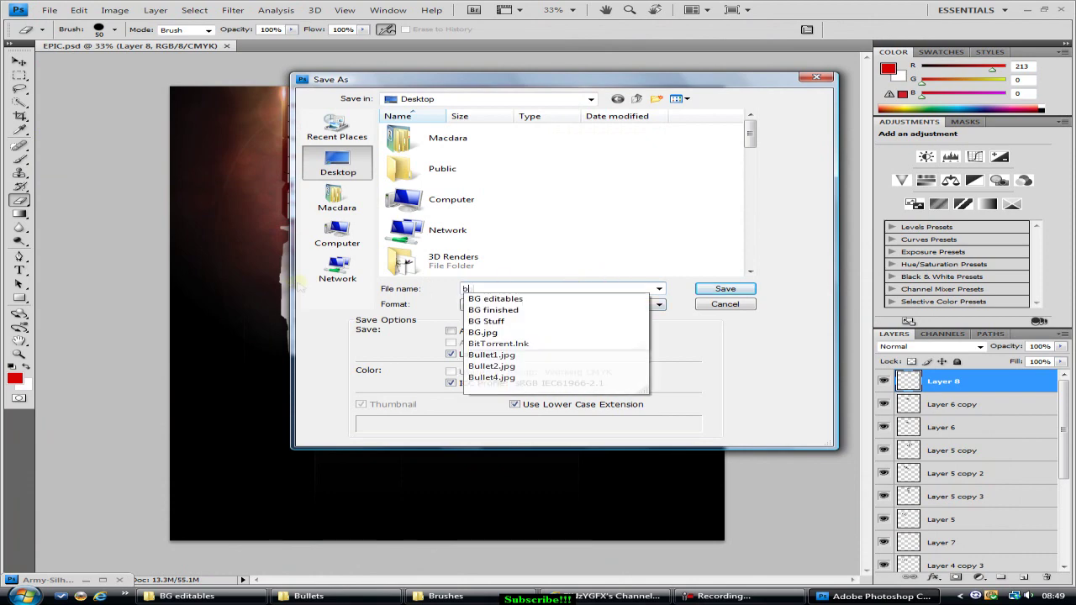
pyautogui.click(625, 306)
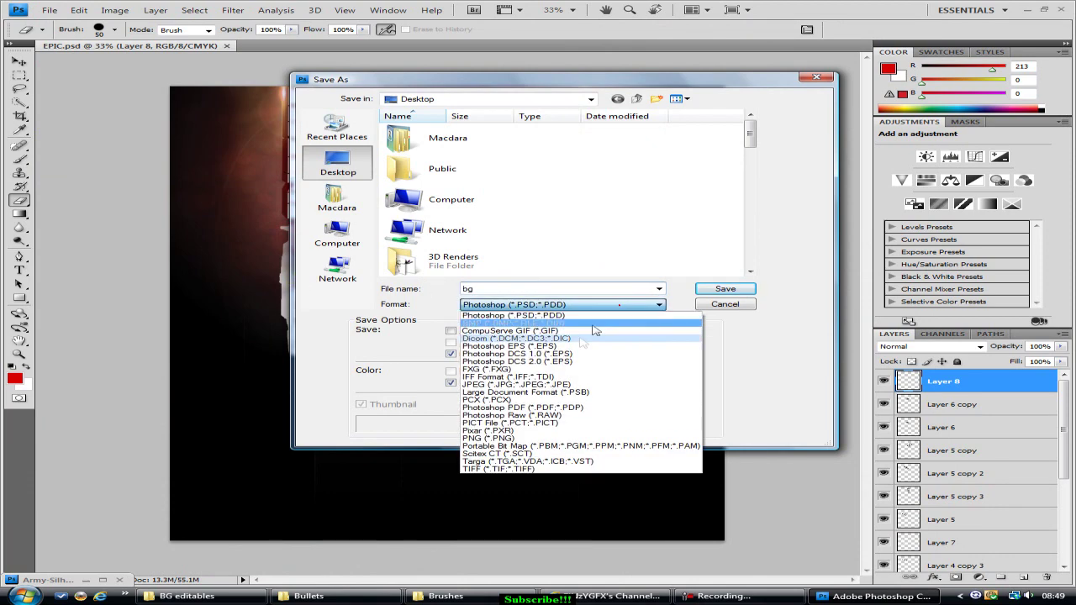
pyautogui.click(580, 372)
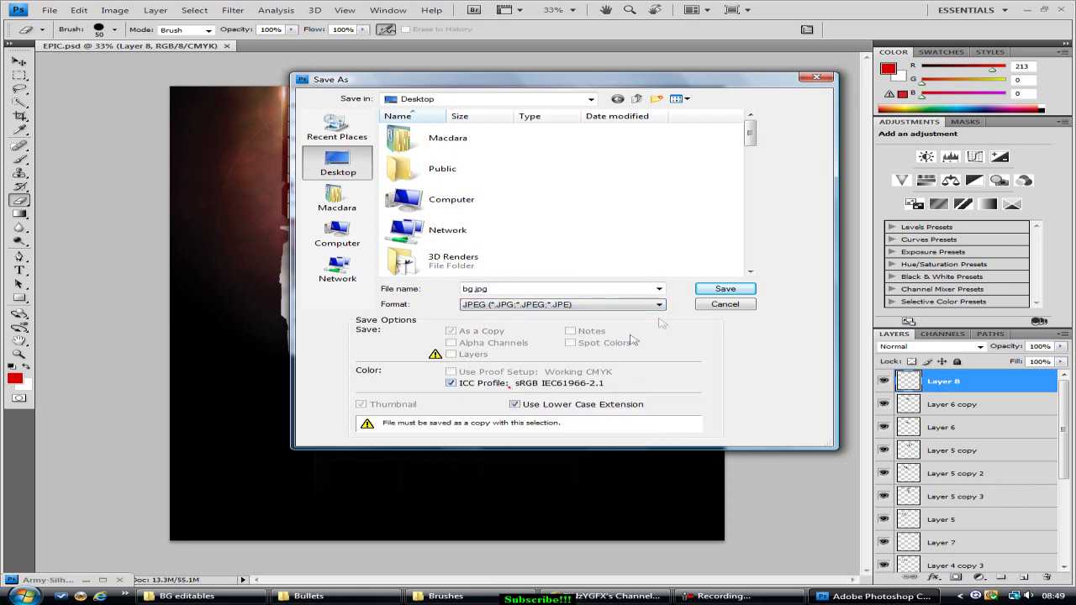
pyautogui.click(723, 289)
pyautogui.click(448, 214)
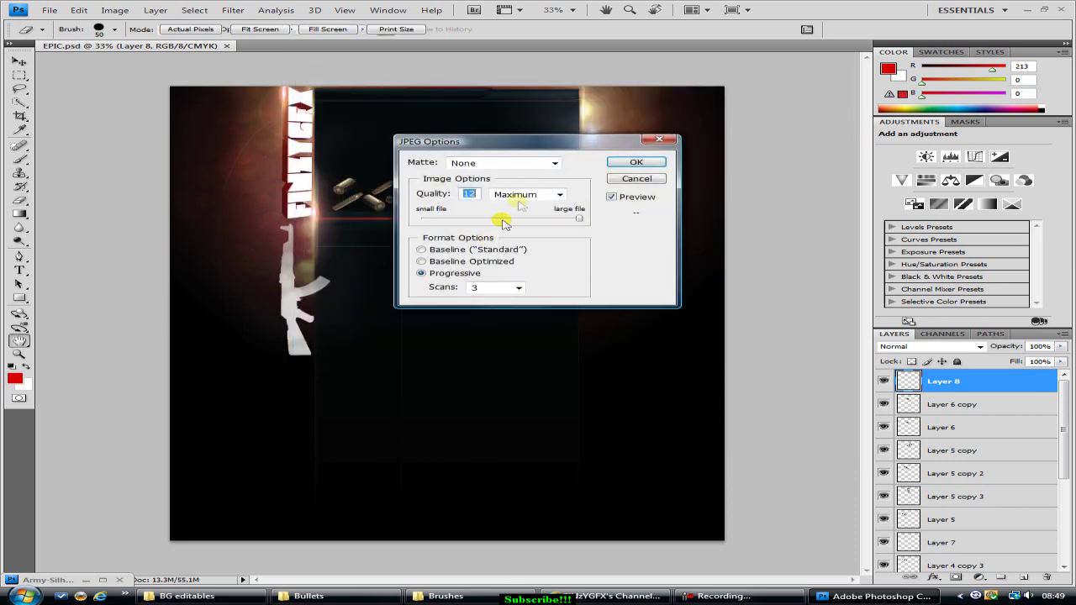
pyautogui.click(636, 162)
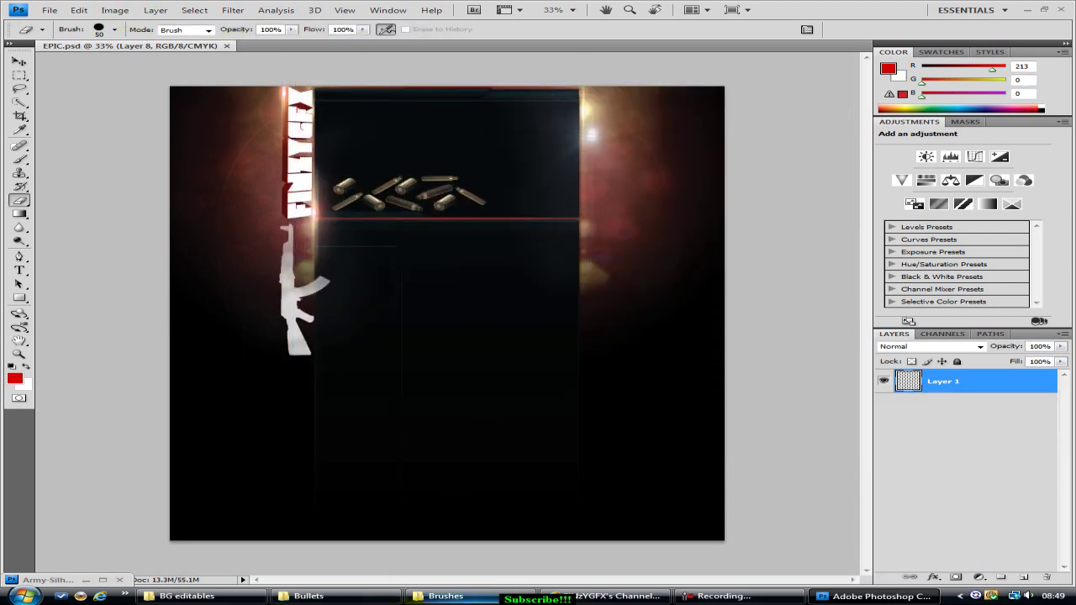
pyautogui.click(622, 596)
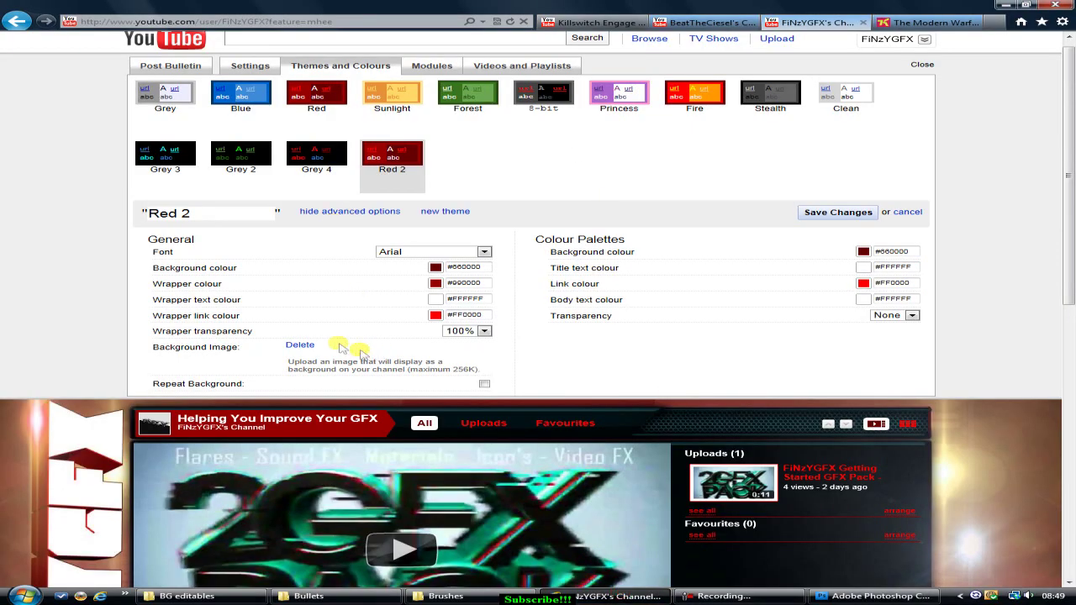
# Delete the old background image and upload the updated bg.jpg file
pyautogui.click(302, 345)
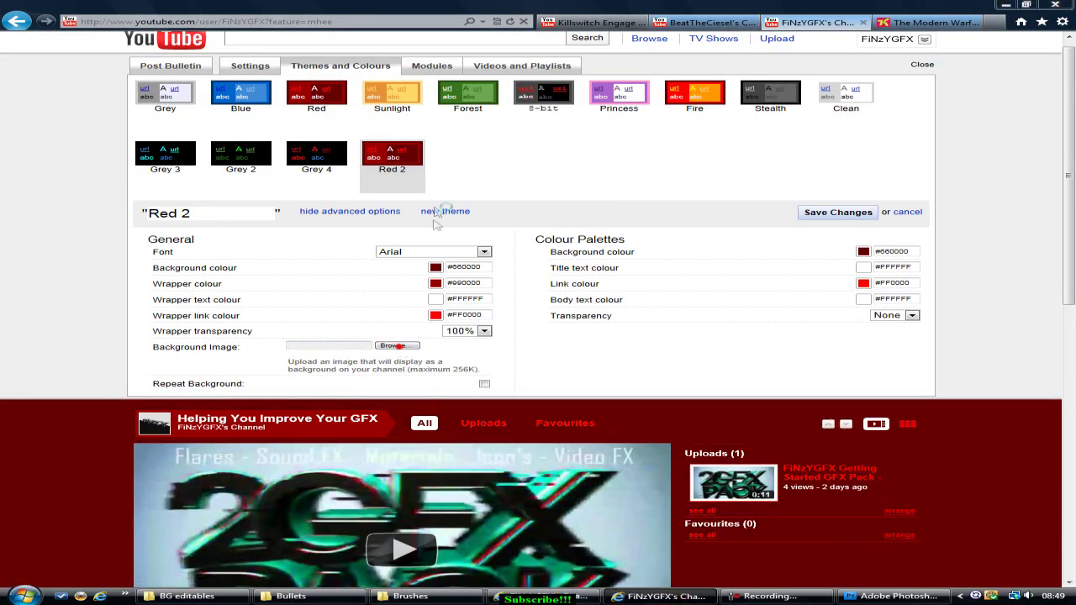
pyautogui.scroll(-5, 404, 195)
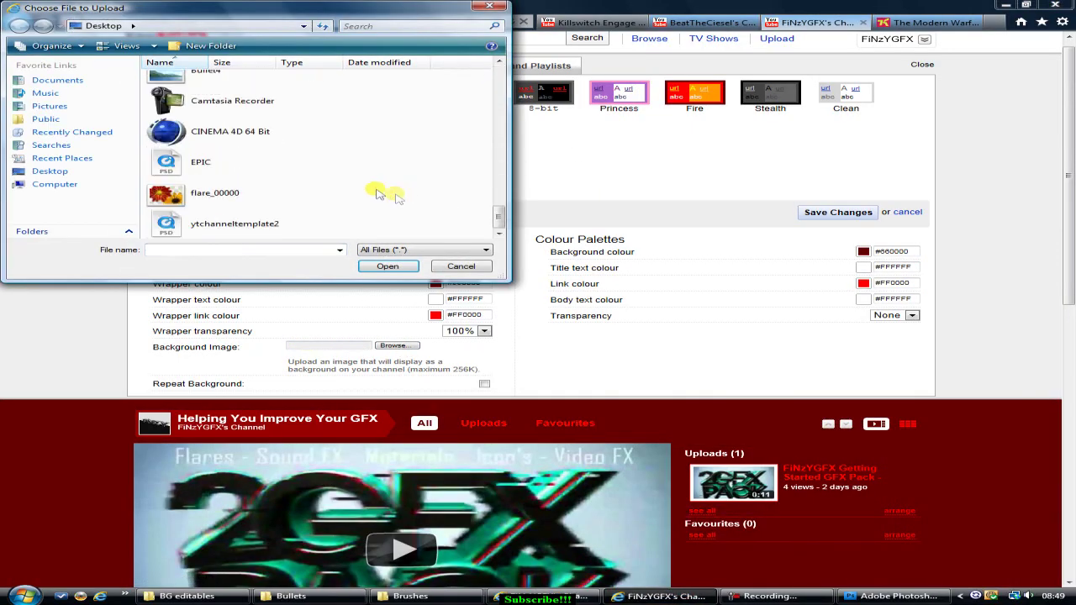
pyautogui.doubleClick(223, 147)
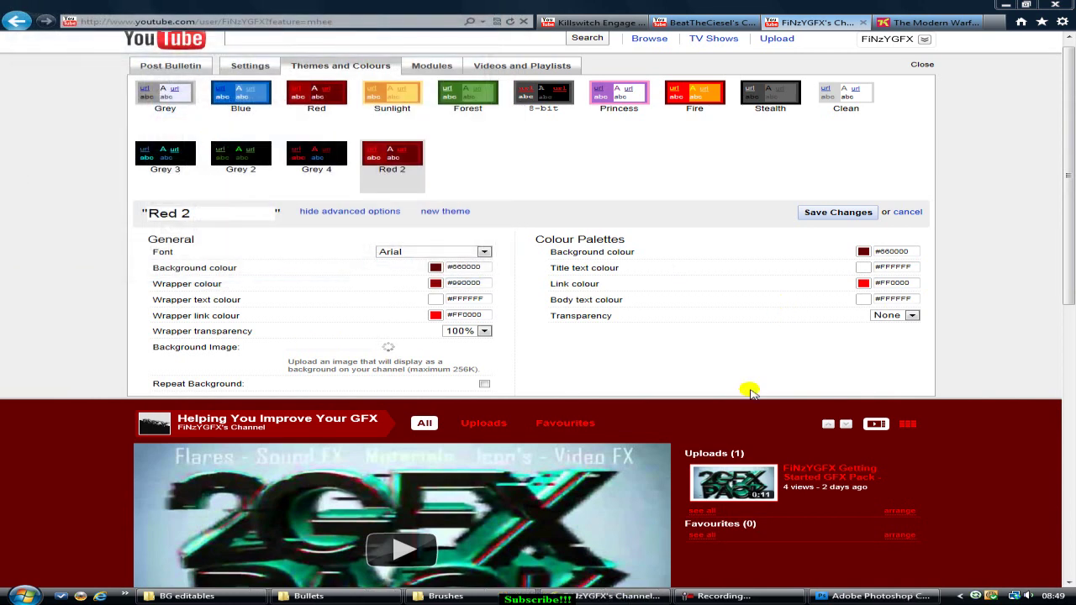
# Scroll the channel preview to check the new red FiNzYGFX rifle background
pyautogui.scroll(-1, 1011, 569)
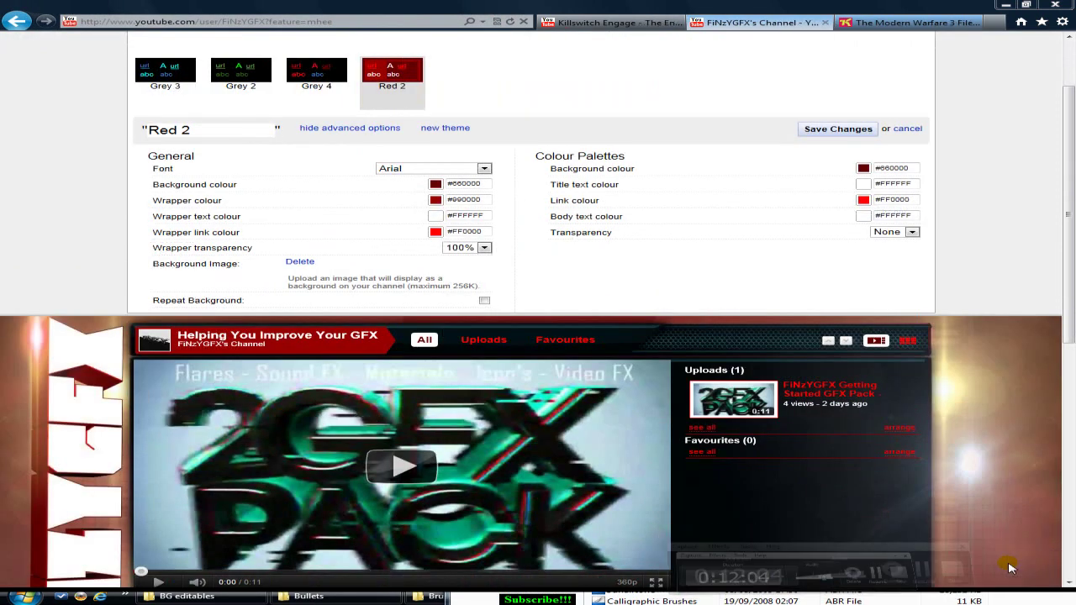
pyautogui.scroll(-6, 968, 452)
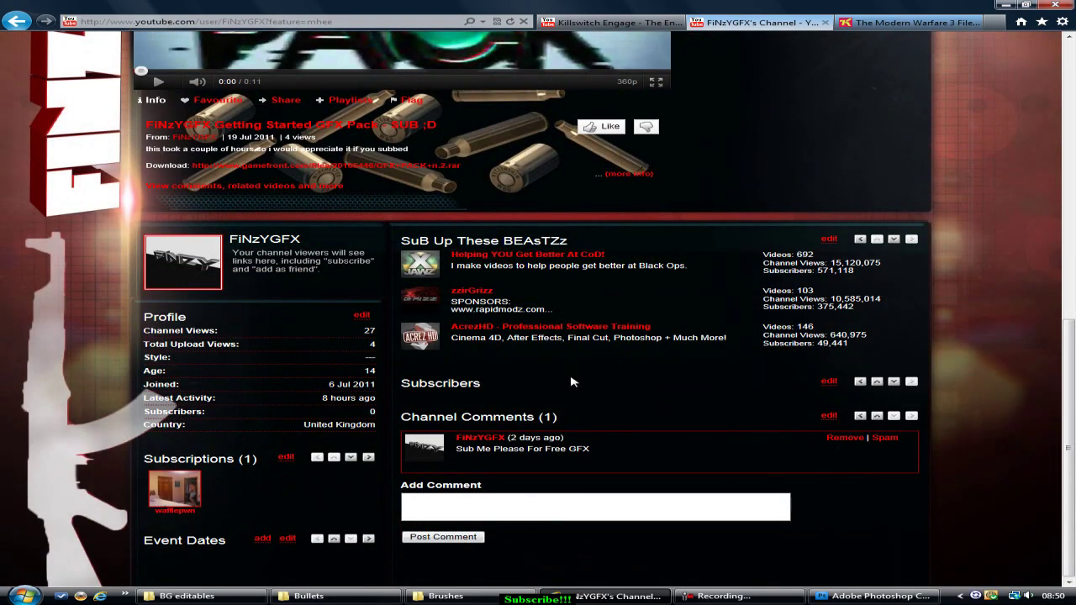
pyautogui.scroll(4, 997, 398)
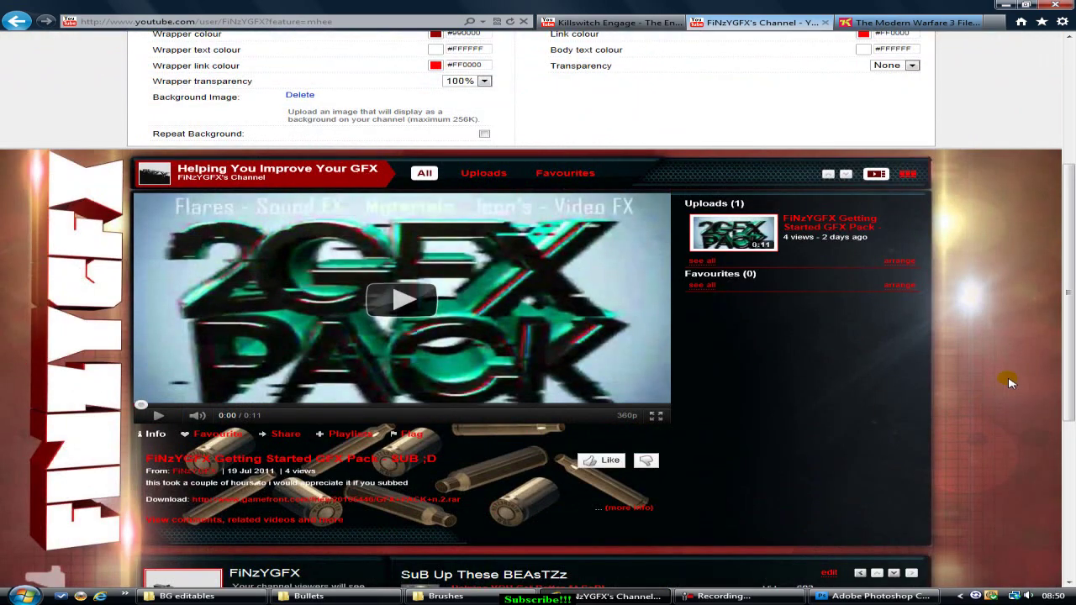
pyautogui.scroll(-4, 975, 227)
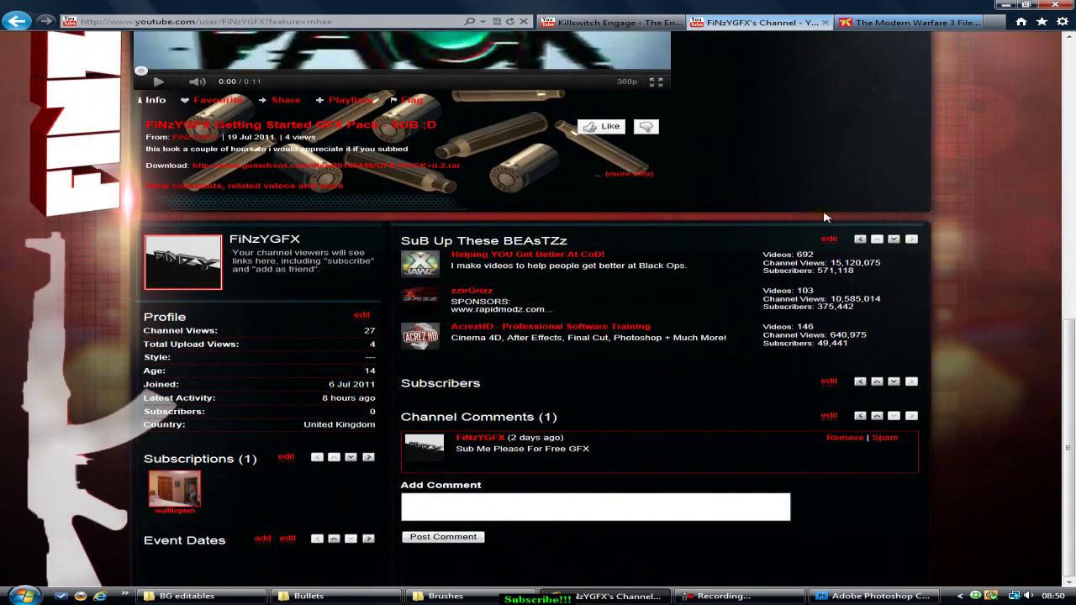
pyautogui.scroll(6, 799, 202)
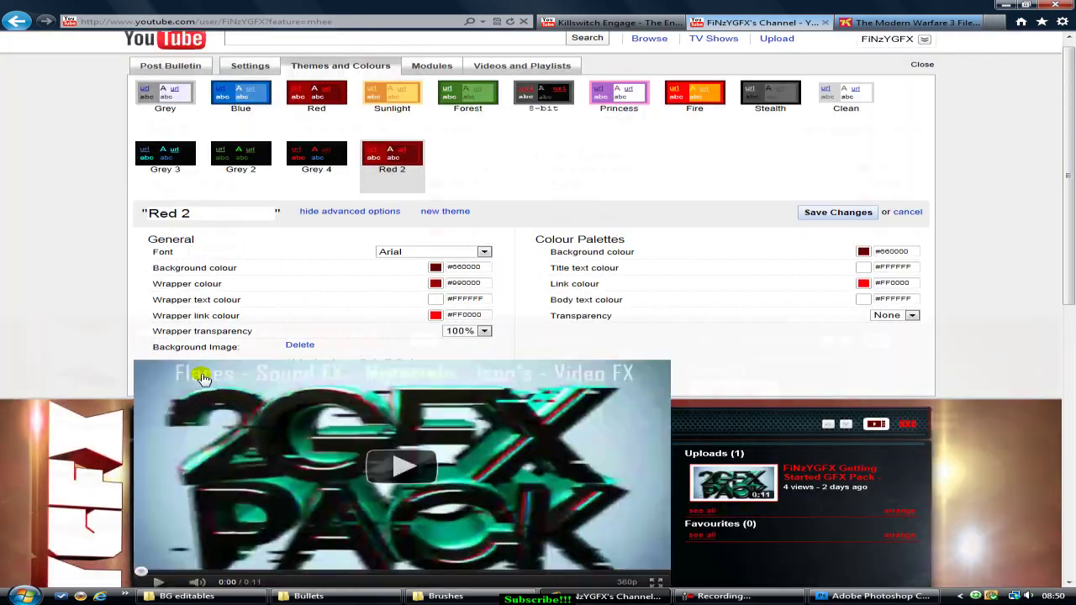
pyautogui.scroll(-6, 257, 363)
pyautogui.scroll(6, 484, 434)
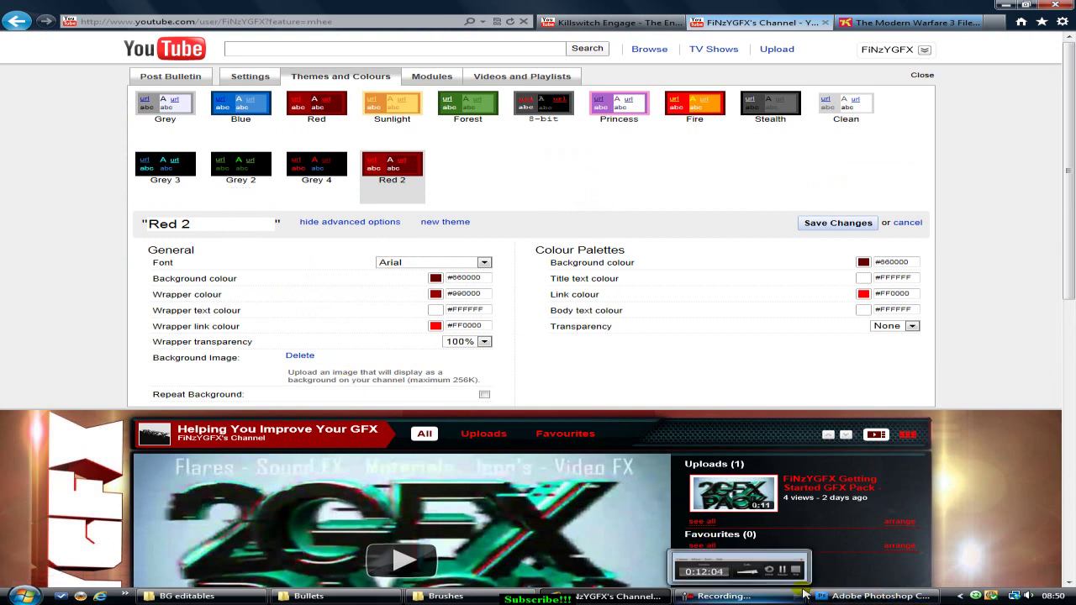
pyautogui.click(723, 596)
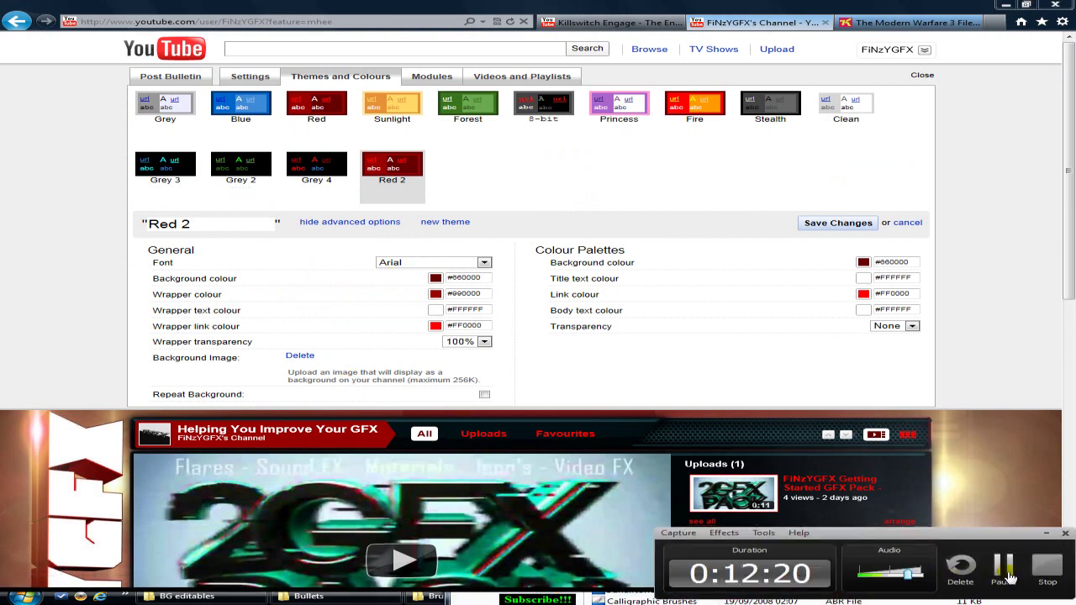